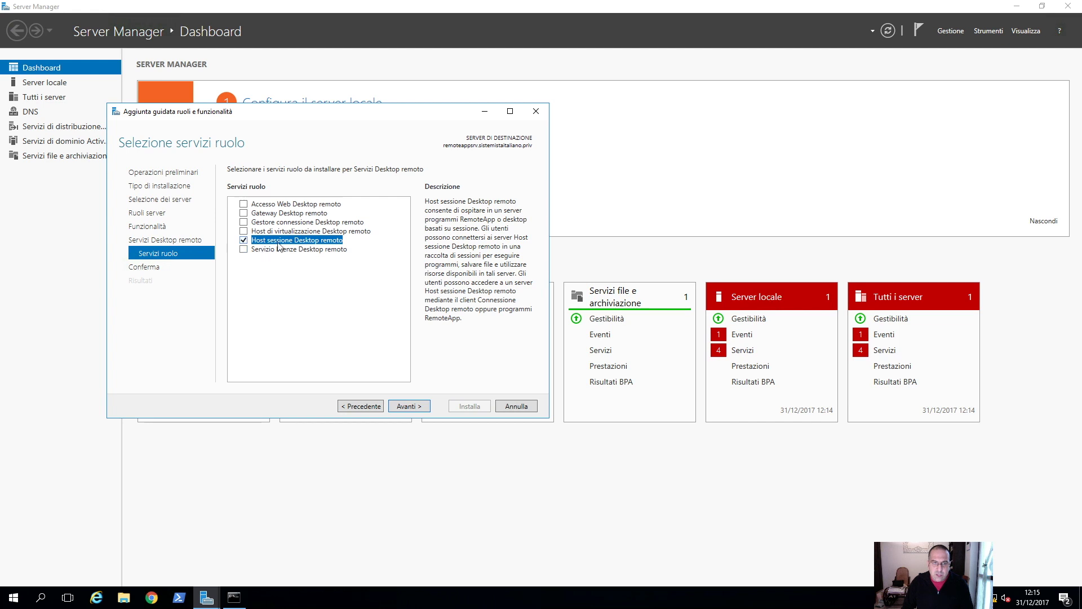
# Confirm and install the Host sessione Desktop remoto role service, and close the wizard once installation finishes
pyautogui.click(407, 406)
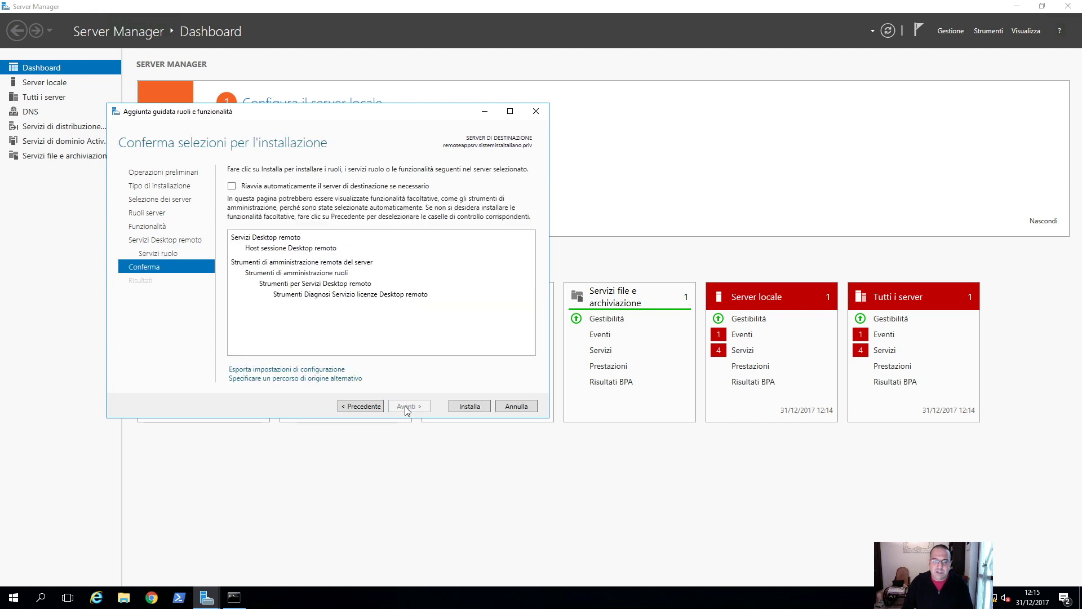
pyautogui.click(472, 407)
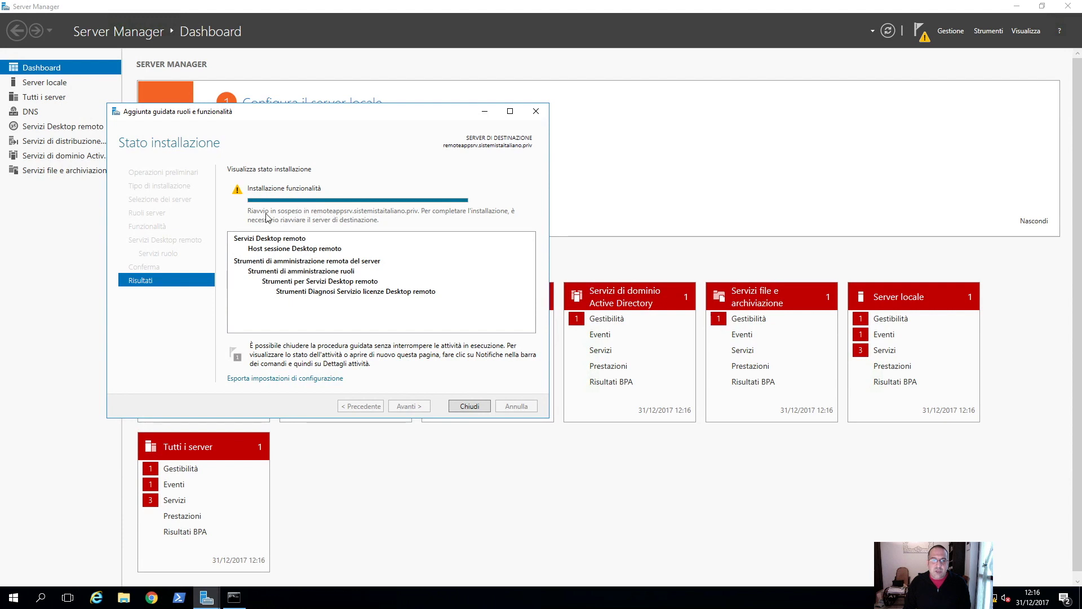
pyautogui.click(470, 406)
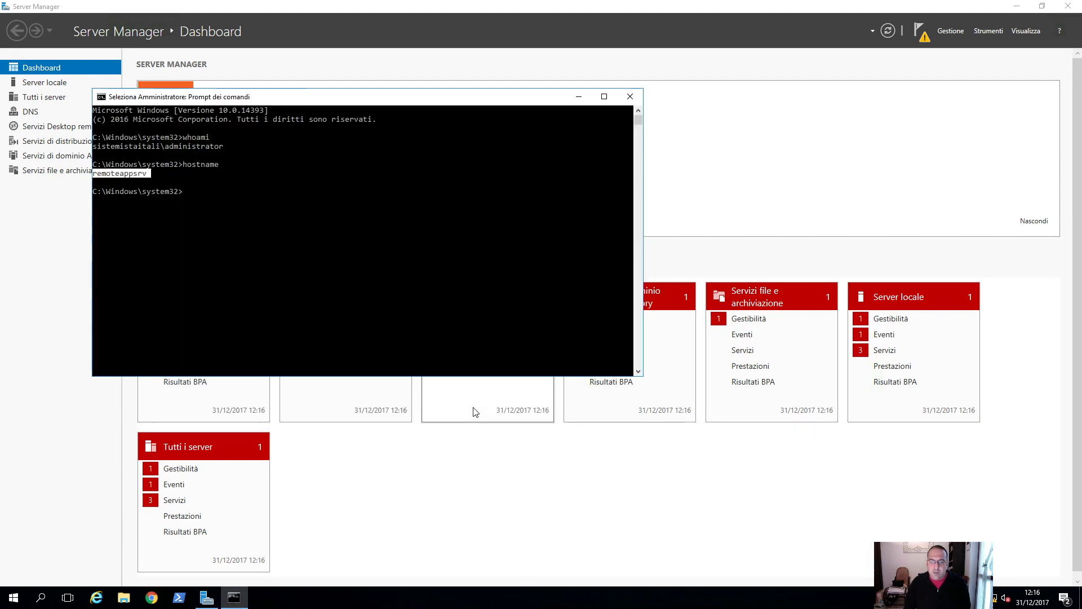
# Check the feature installation notification and restart the server to complete the pending installation
pyautogui.click(922, 38)
pyautogui.click(925, 39)
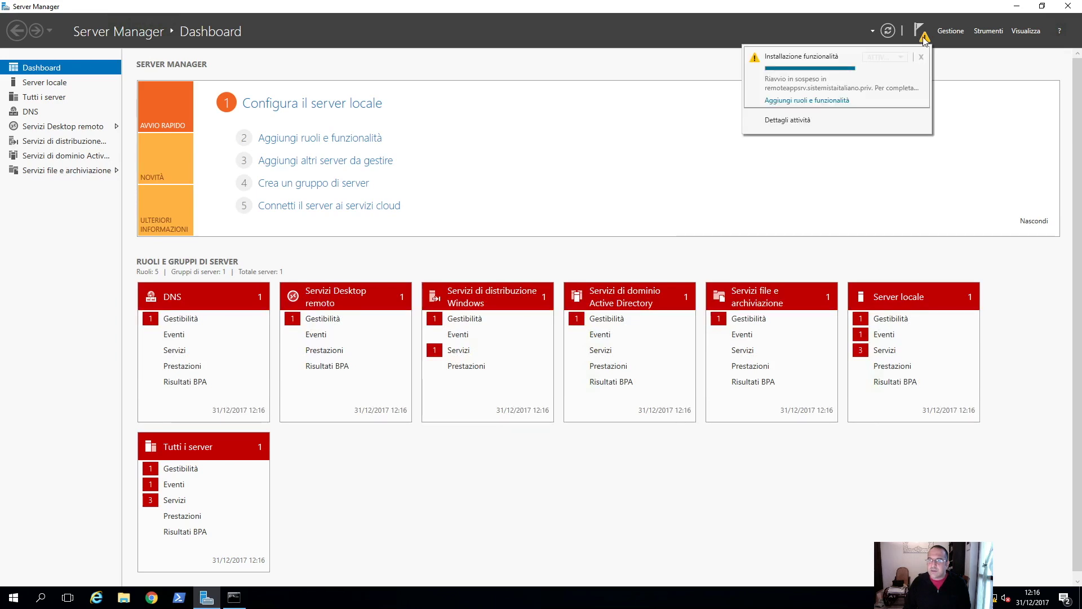
pyautogui.click(488, 160)
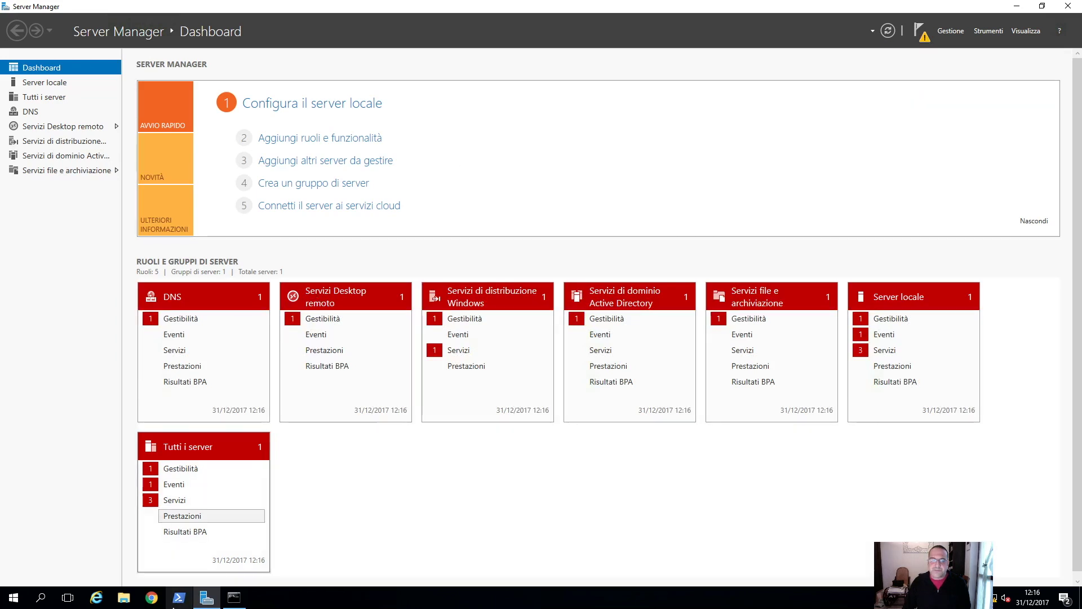
pyautogui.rightClick(3, 601)
pyautogui.moveTo(162, 560)
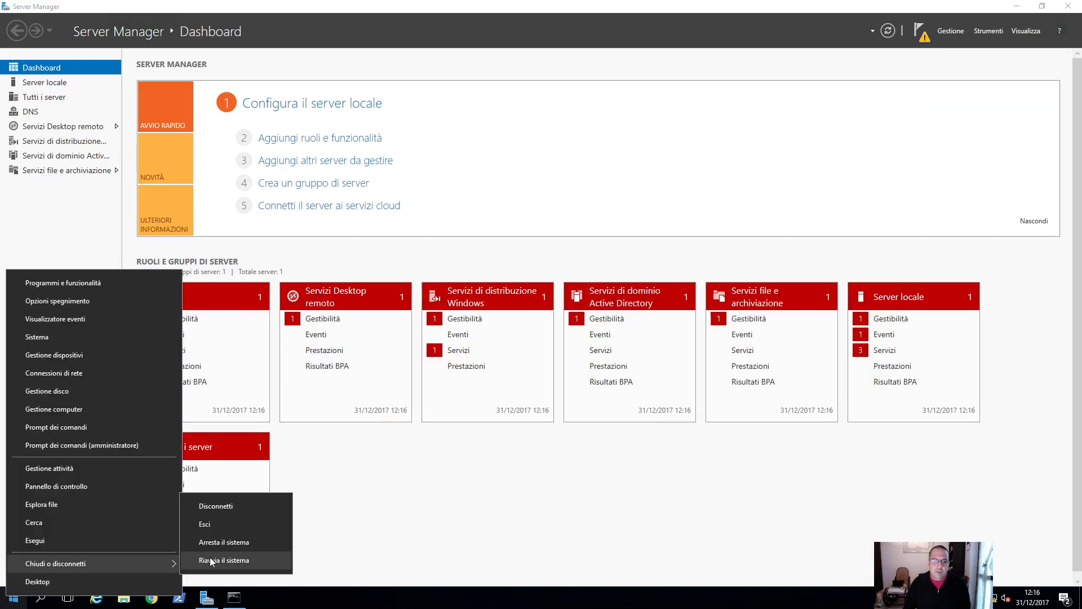
pyautogui.click(210, 561)
pyautogui.click(170, 577)
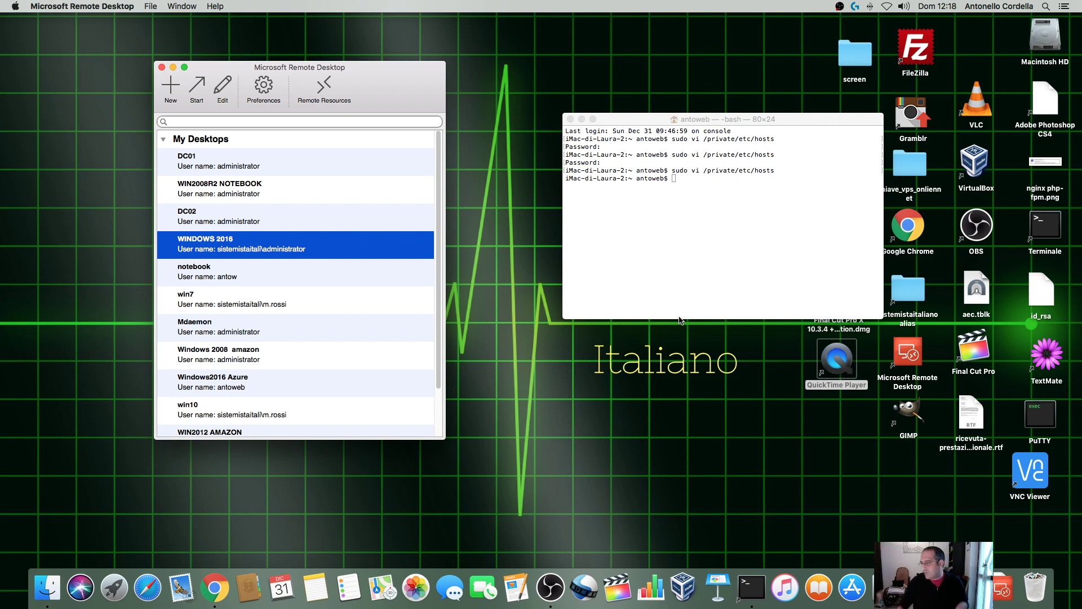
# Reconnect to the WINDOWS 2016 desktop in Microsoft Remote Desktop, accepting its unverified certificate
pyautogui.doubleClick(213, 247)
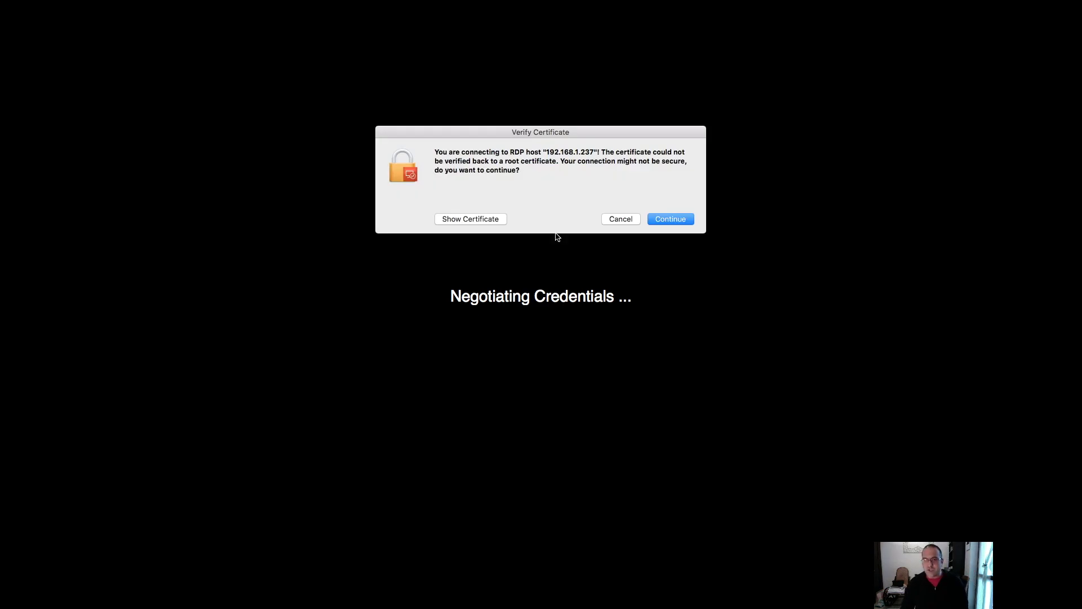
pyautogui.click(669, 221)
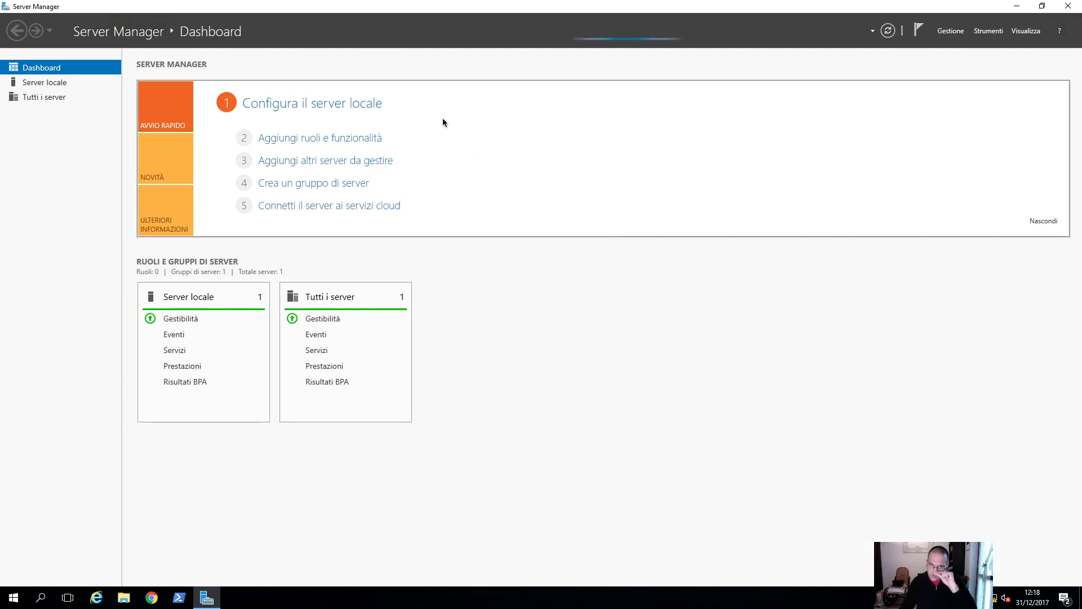
# Start adding roles and features with Installazione di Servizi Desktop remoto as the installation type
pyautogui.click(362, 139)
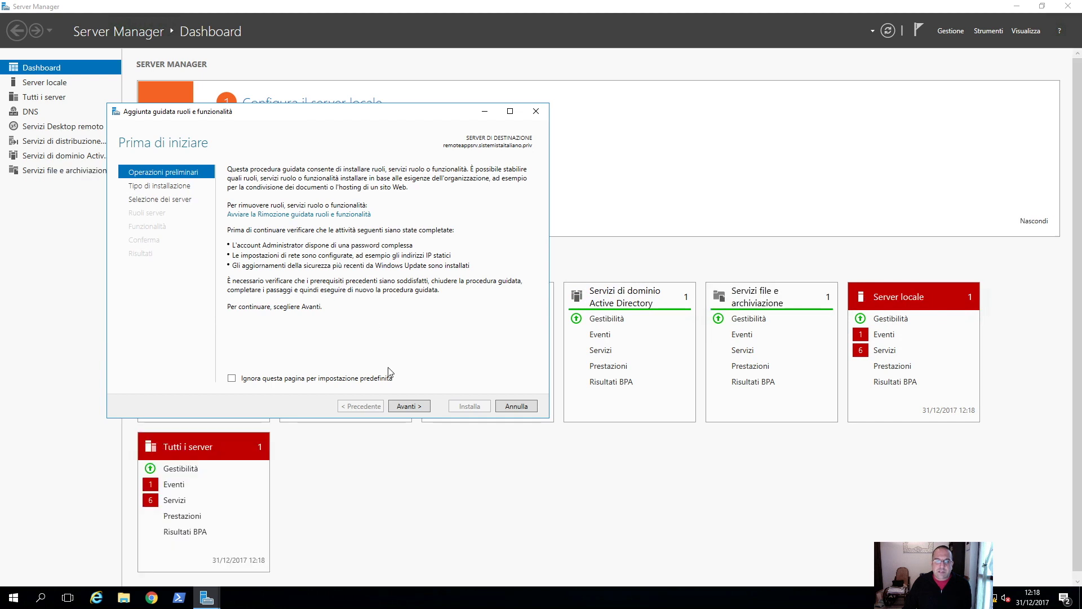
pyautogui.click(408, 406)
pyautogui.click(269, 223)
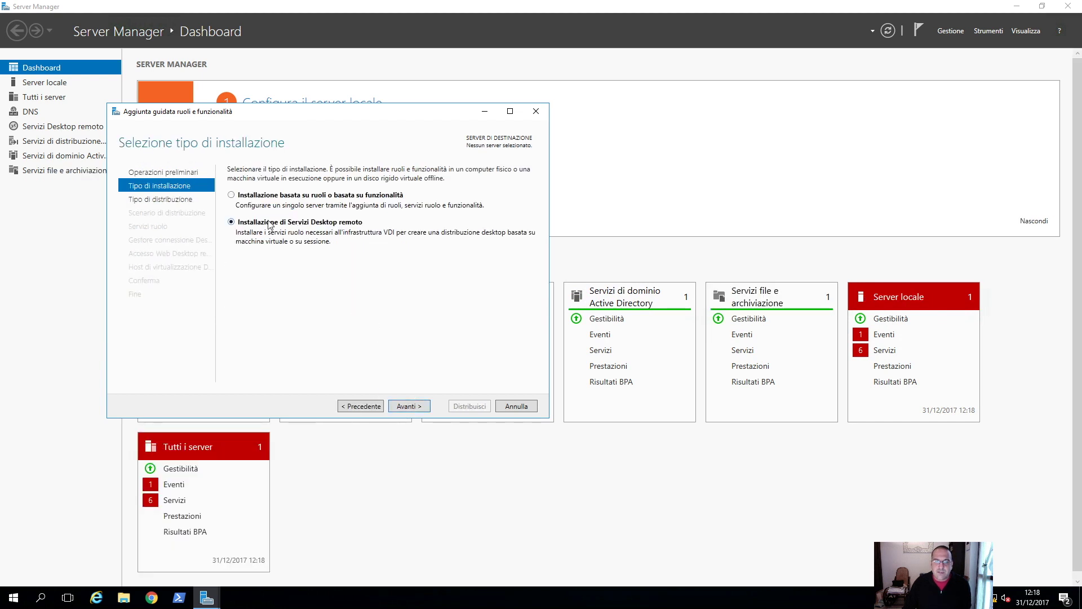
pyautogui.click(408, 406)
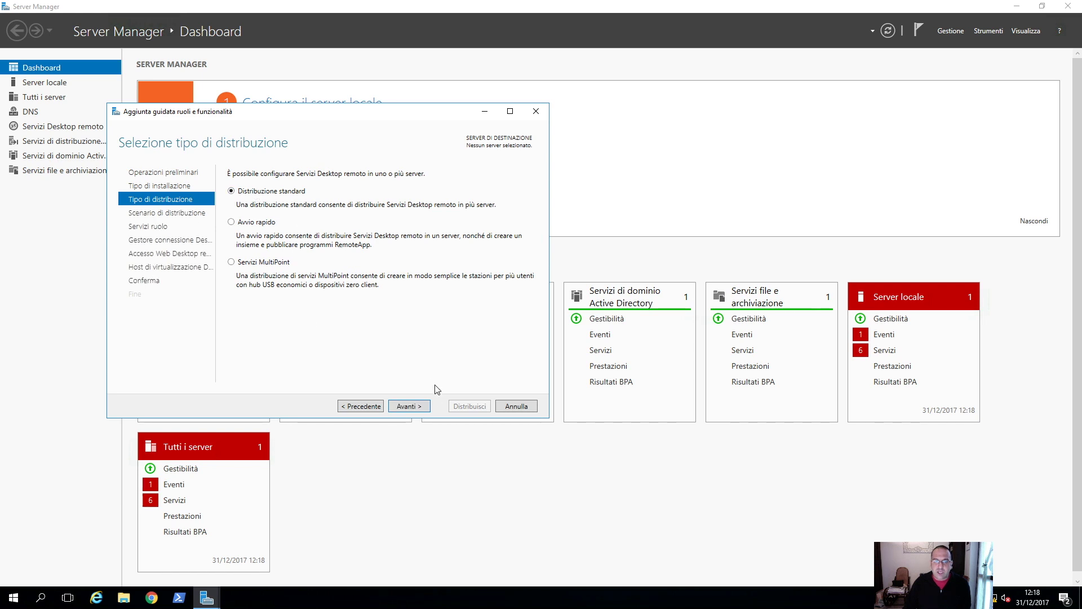
# Keep Distribuzione standard, choose the Distribuzione di desktop basati su sessioni scenario and accept the listed role services
pyautogui.click(408, 407)
pyautogui.click(371, 408)
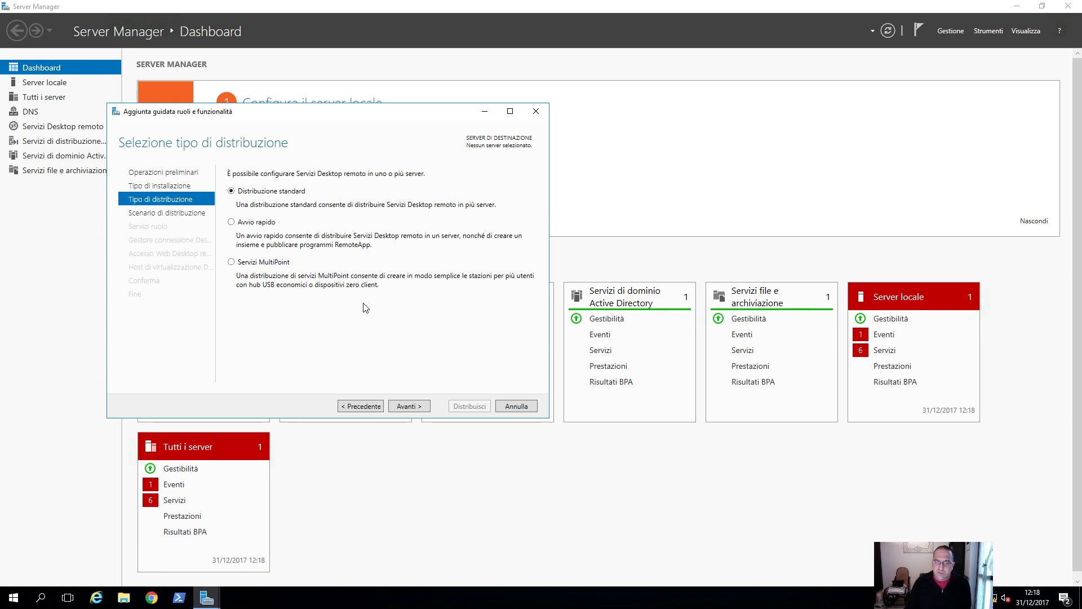
pyautogui.click(415, 405)
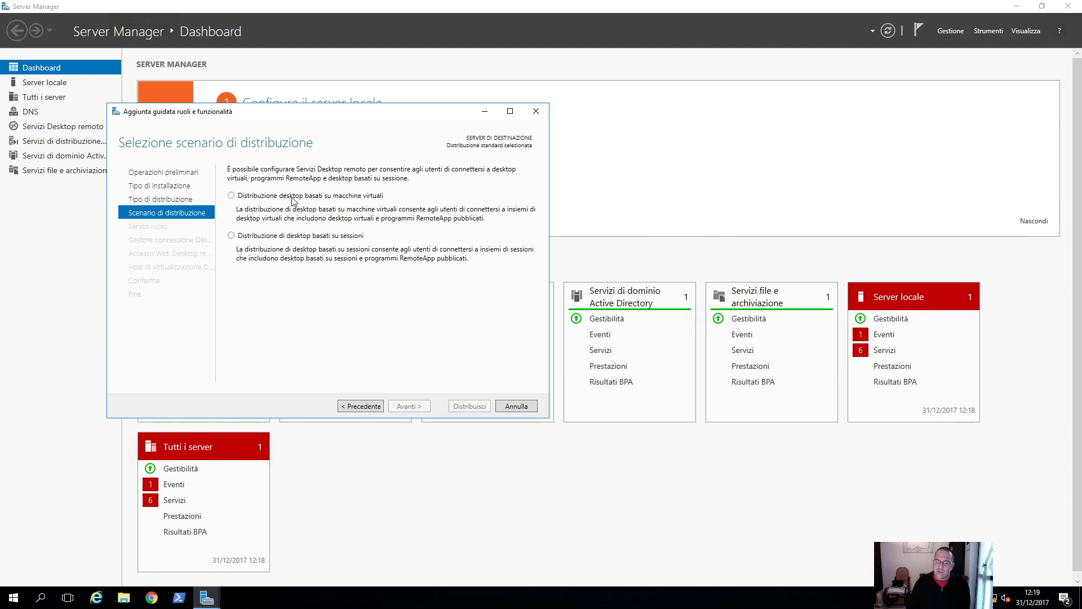
pyautogui.click(239, 238)
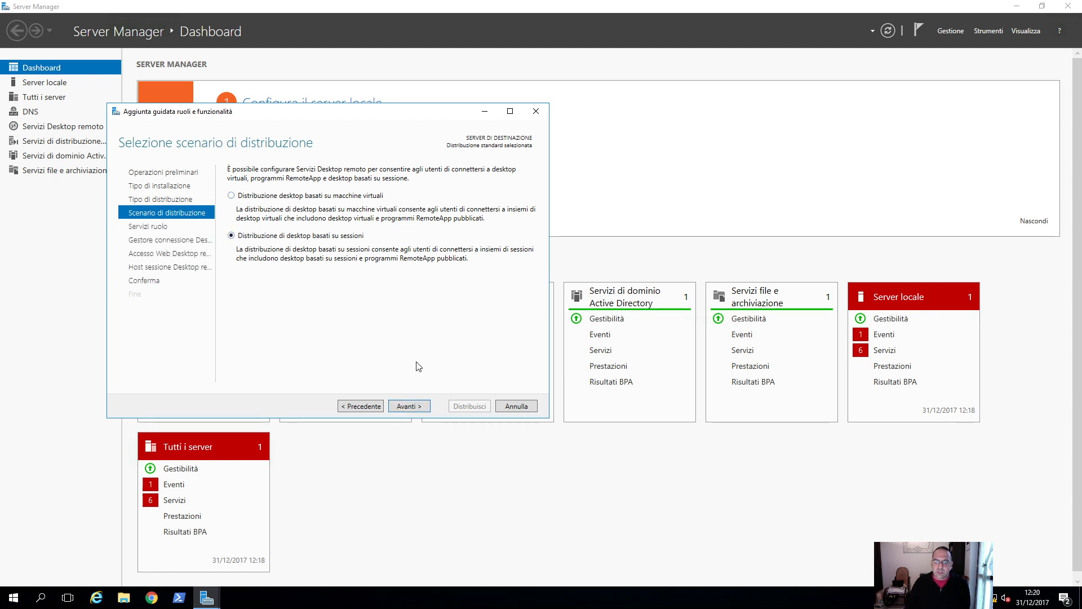
pyautogui.click(418, 406)
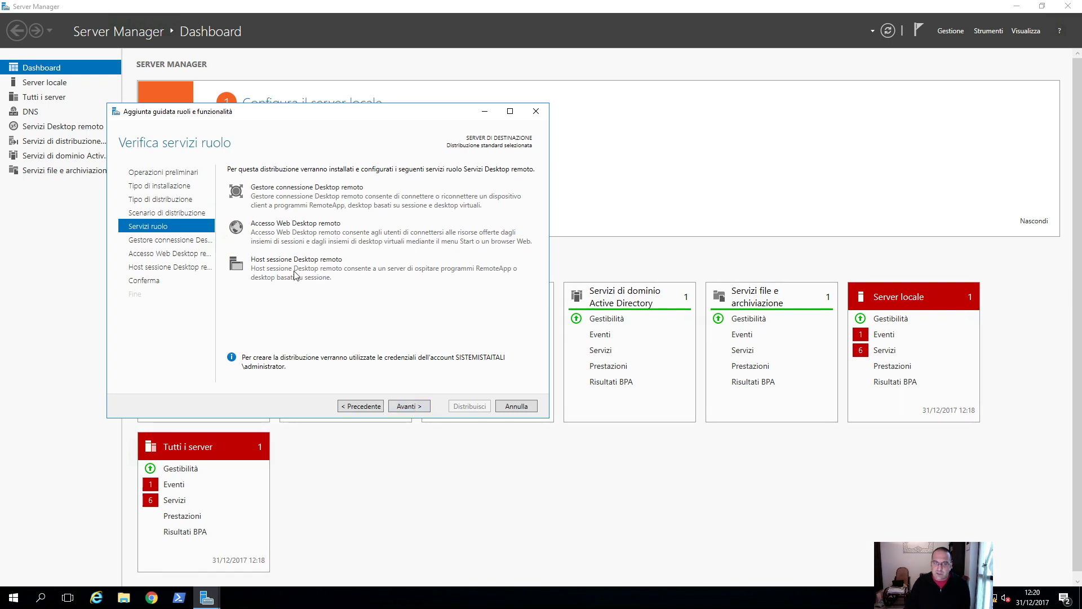
pyautogui.click(418, 407)
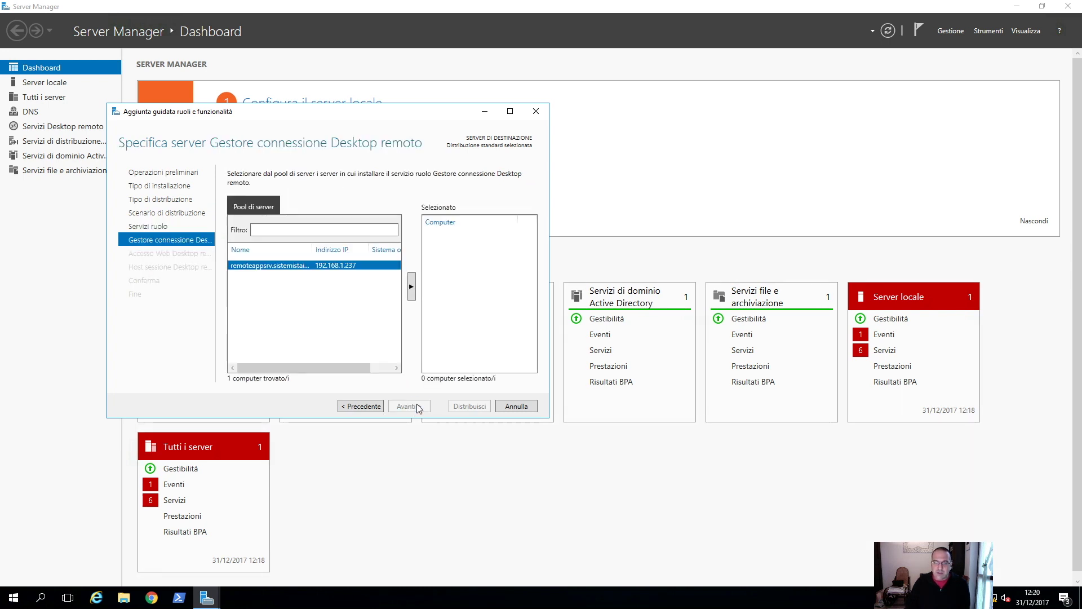
# Assign the remoteappsrv server to the Gestore connessione, Accesso Web and Host sessione Desktop remoto role services
pyautogui.click(412, 287)
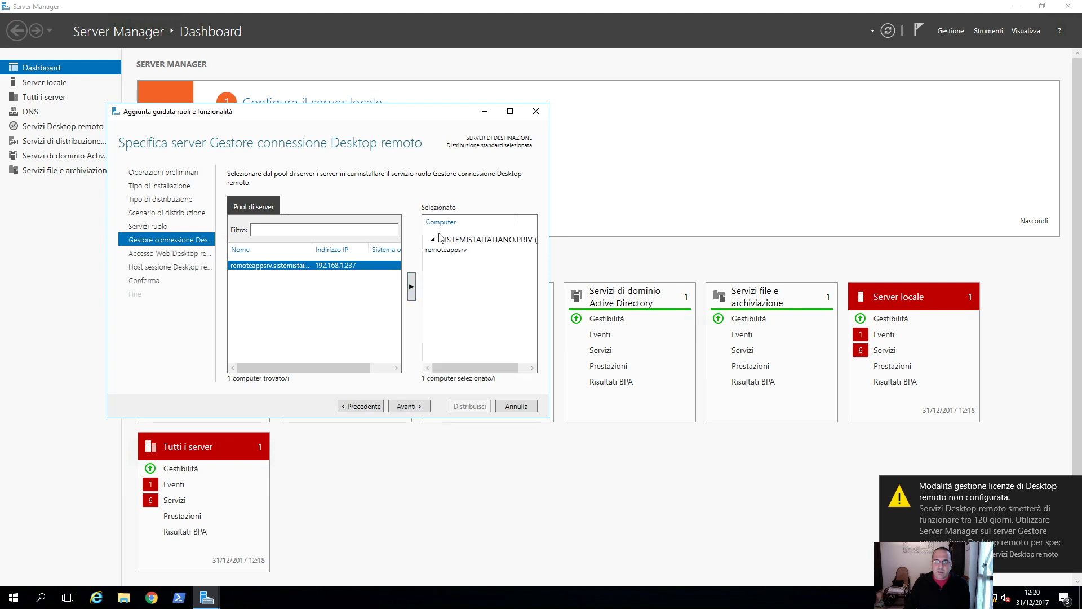
pyautogui.click(403, 407)
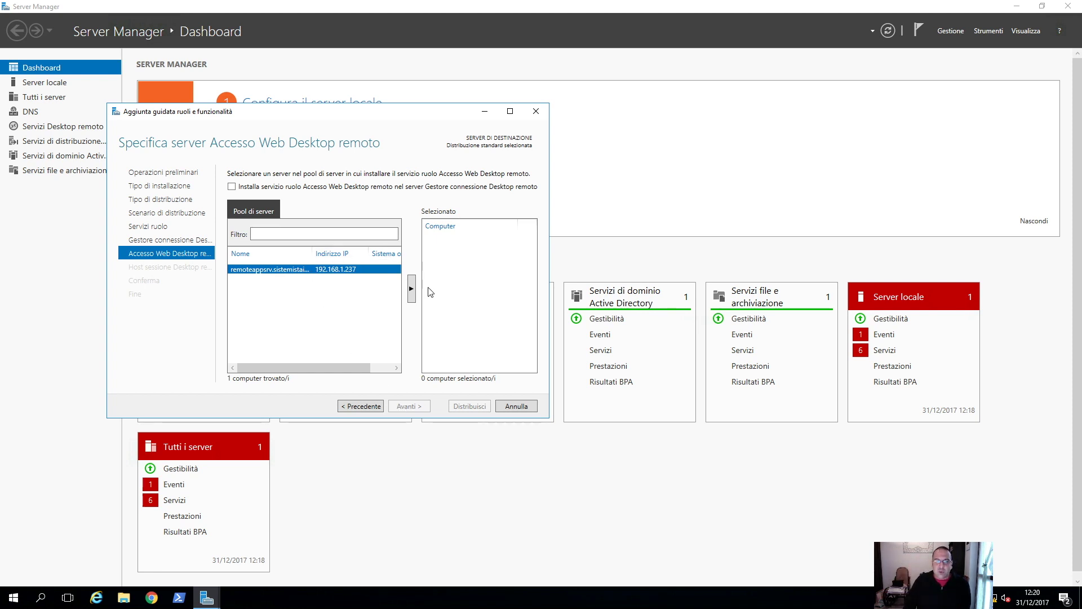
pyautogui.click(411, 289)
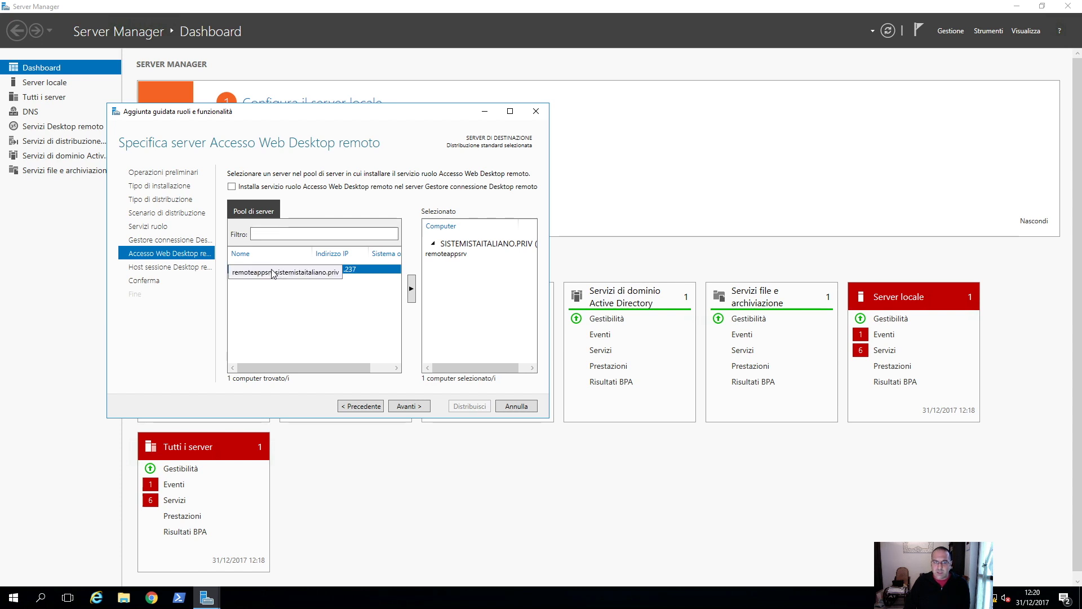
pyautogui.click(410, 406)
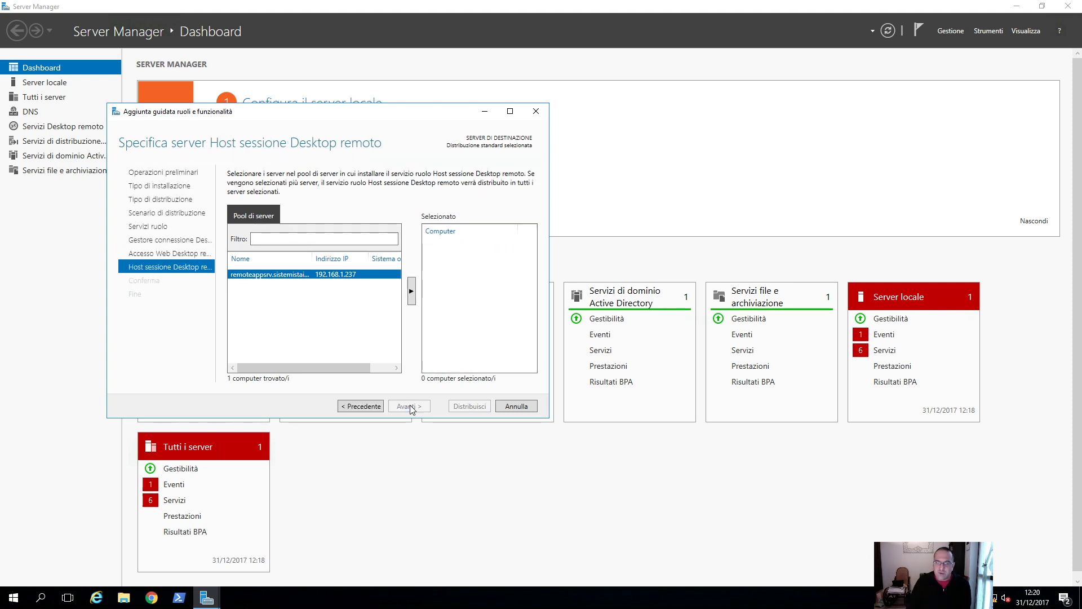
pyautogui.click(412, 291)
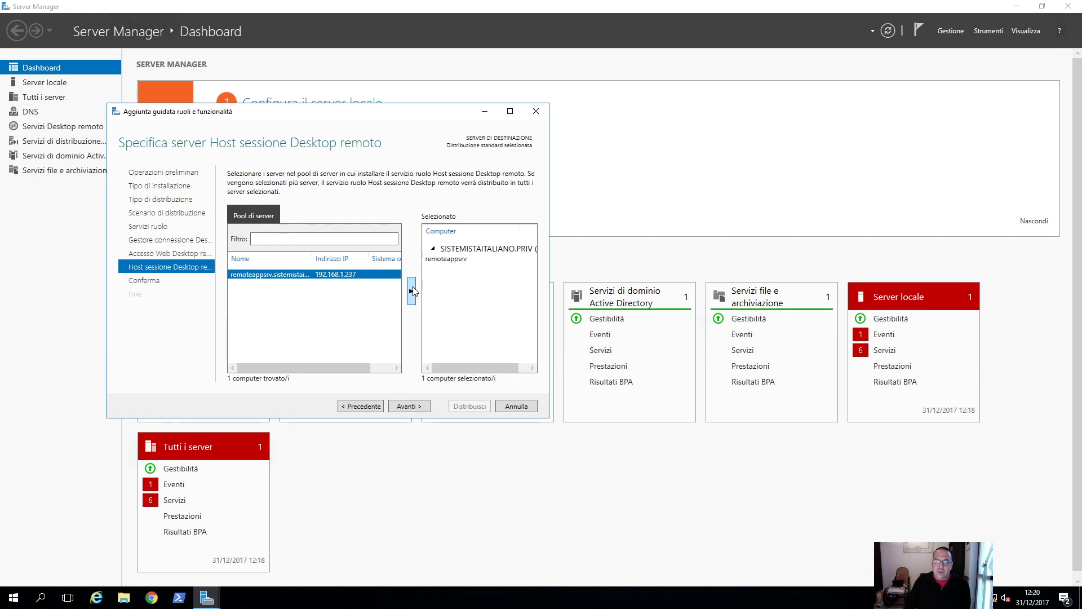
pyautogui.click(405, 408)
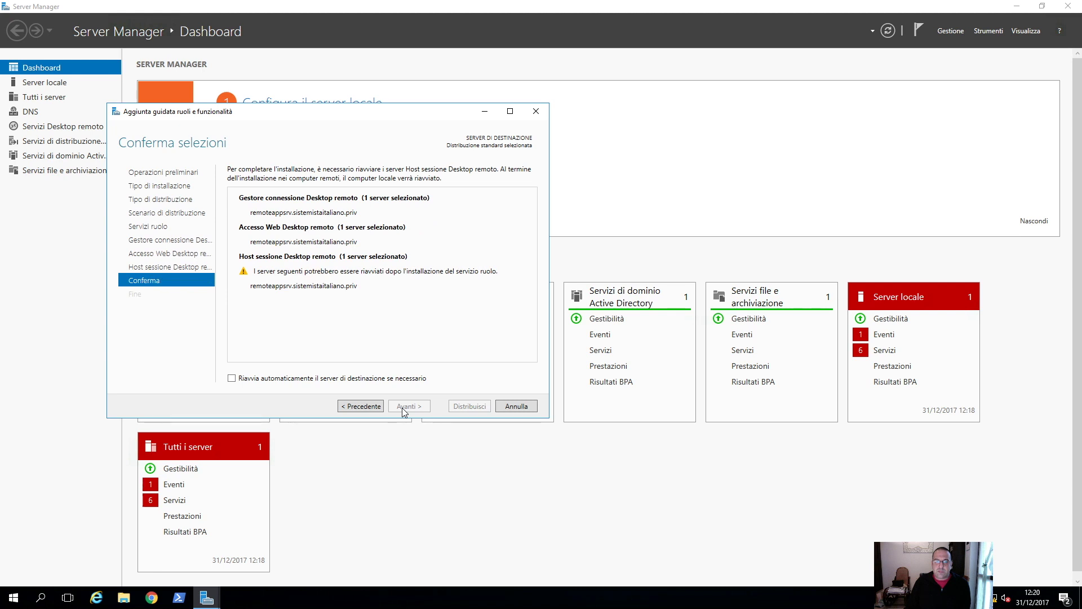
# Enable automatic restart of the destination server, deploy the selected role services and close the wizard when done
pyautogui.click(257, 381)
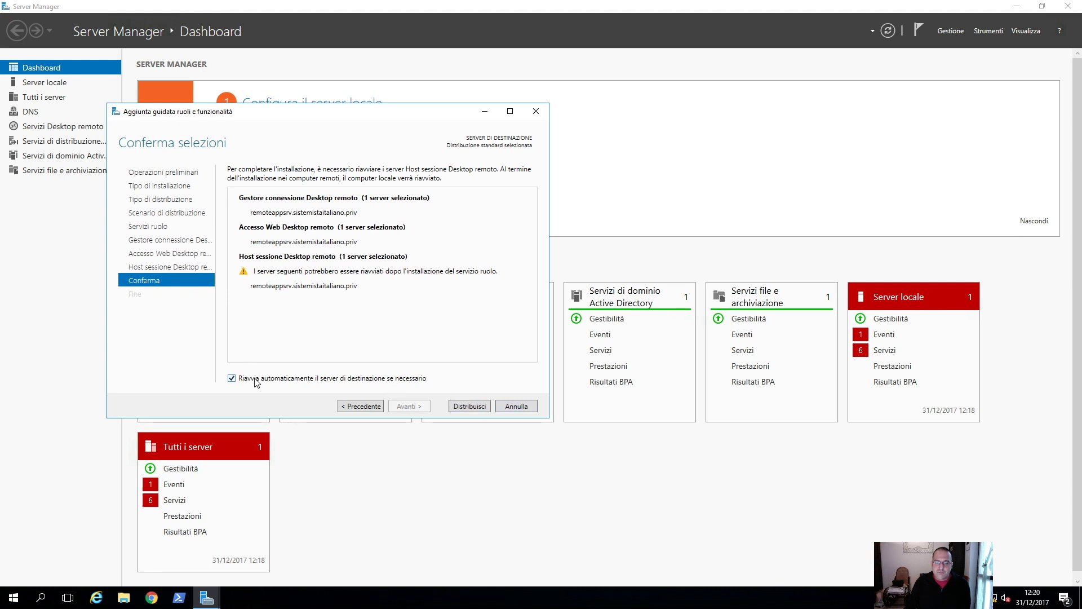
pyautogui.click(476, 407)
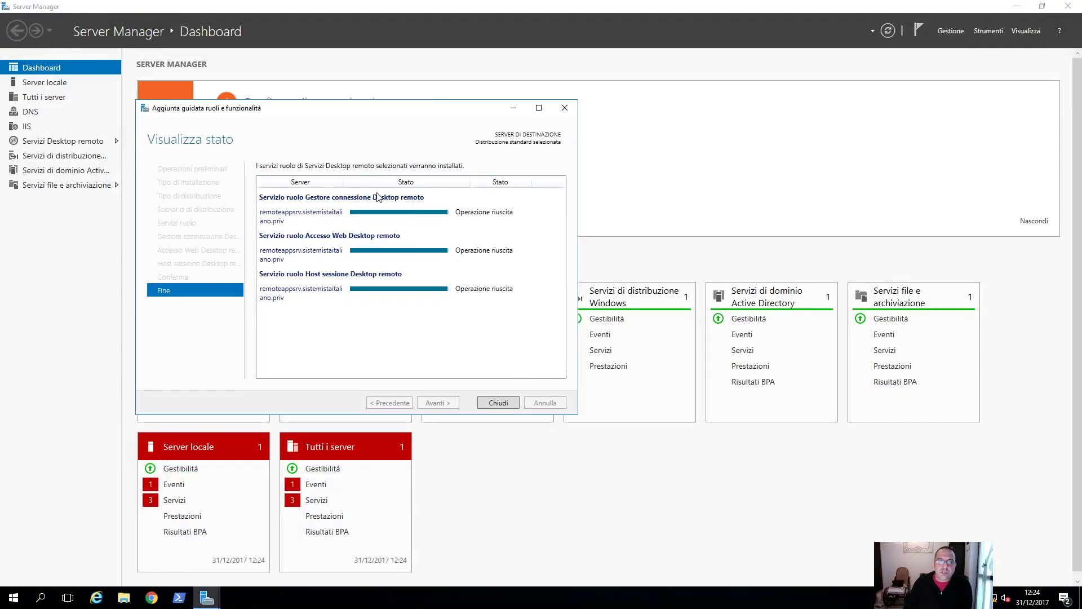
pyautogui.click(489, 405)
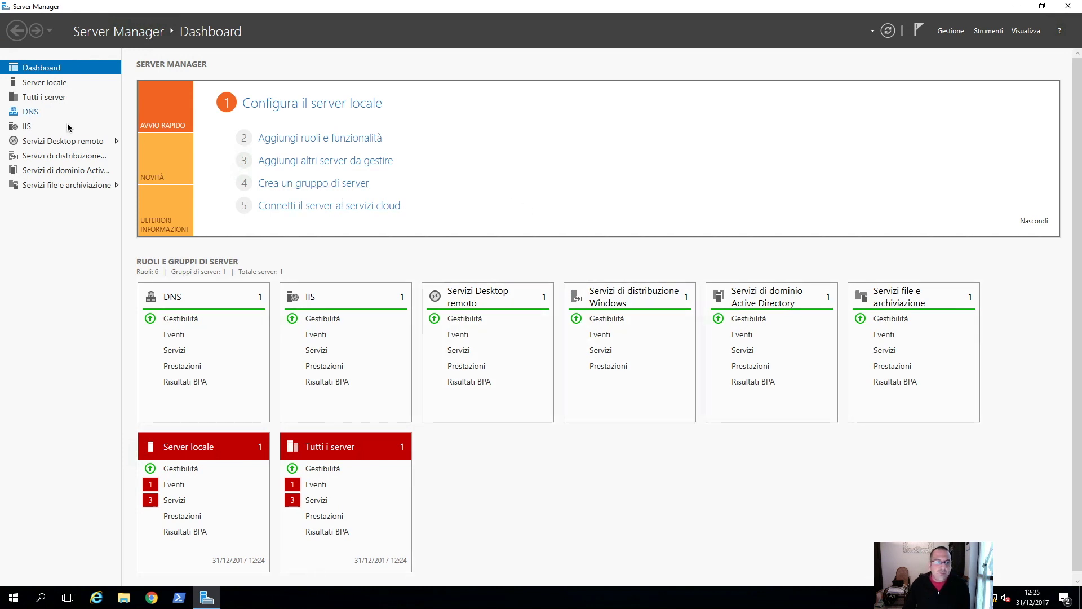
# In the Servizi Desktop remoto overview, start adding a Gateway Desktop remoto server and select remoteappsrv for it
pyautogui.click(43, 144)
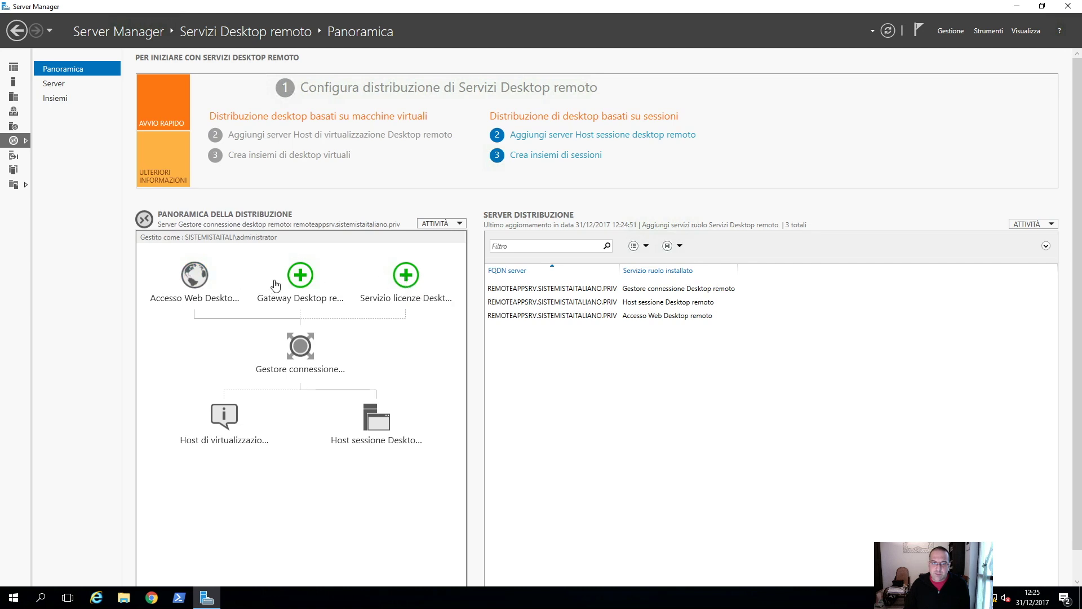
pyautogui.click(298, 276)
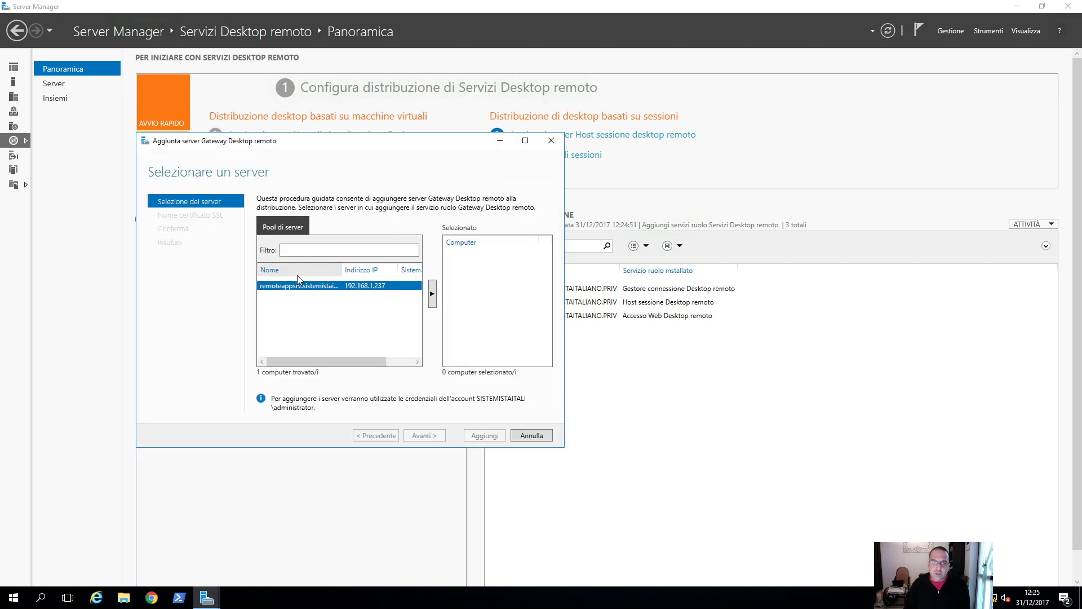
pyautogui.click(433, 294)
pyautogui.click(438, 437)
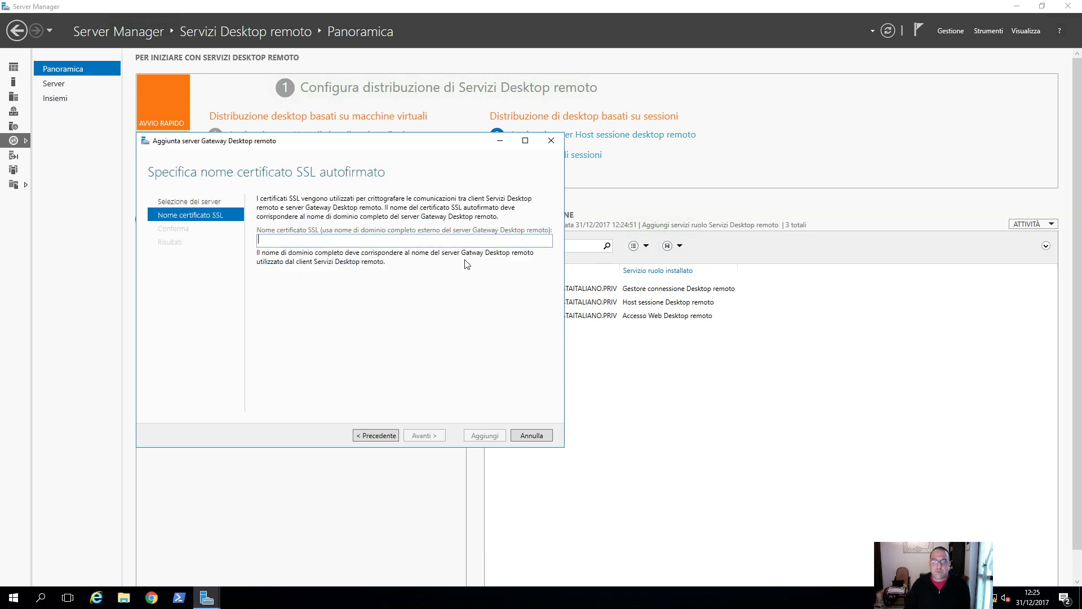
# Name the self-signed SSL certificate sistemistaitaliano.priv, add the gateway to the deployment and close the wizard when done
pyautogui.click(321, 237)
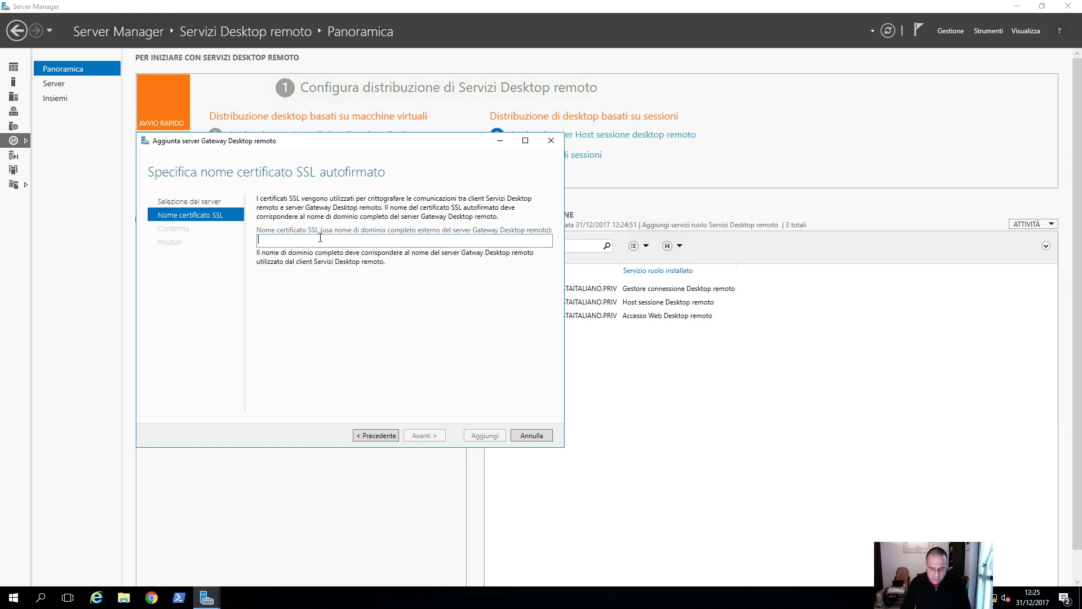
pyautogui.write('sist')
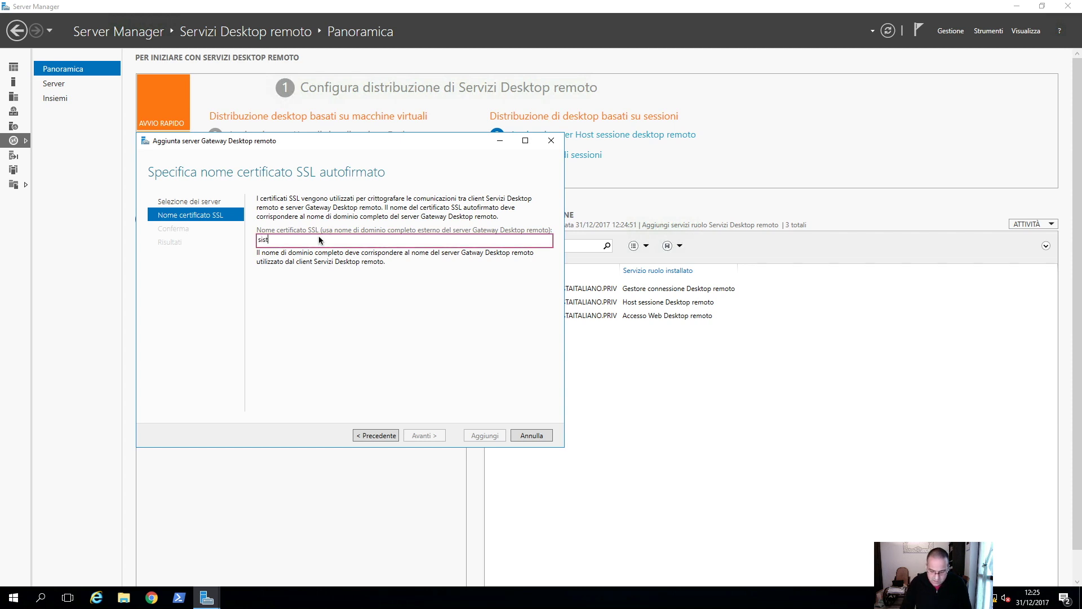
pyautogui.write('emistaitaliano.priv')
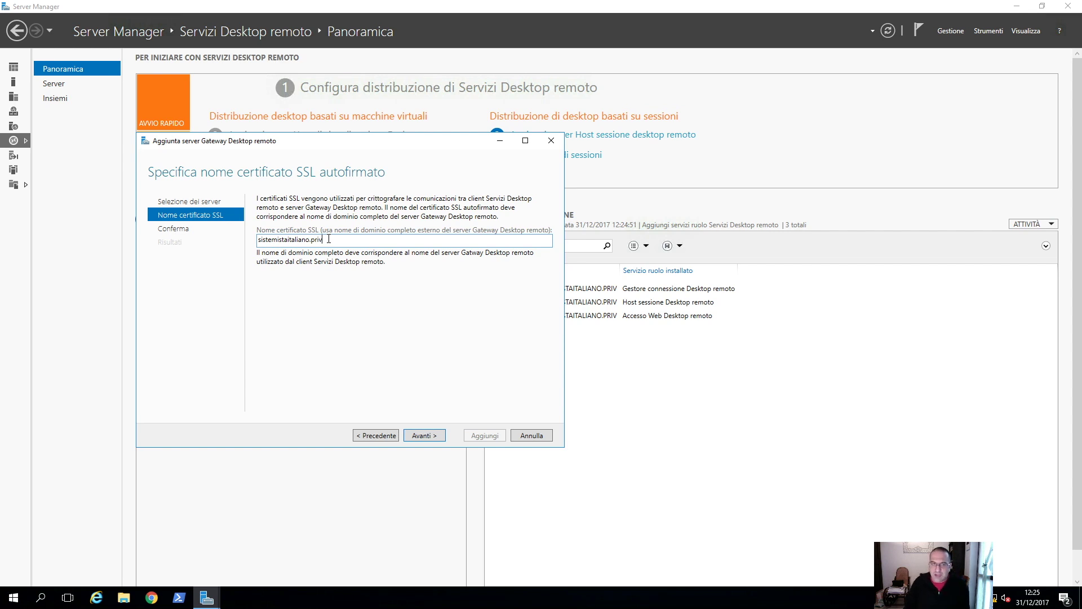
pyautogui.click(425, 436)
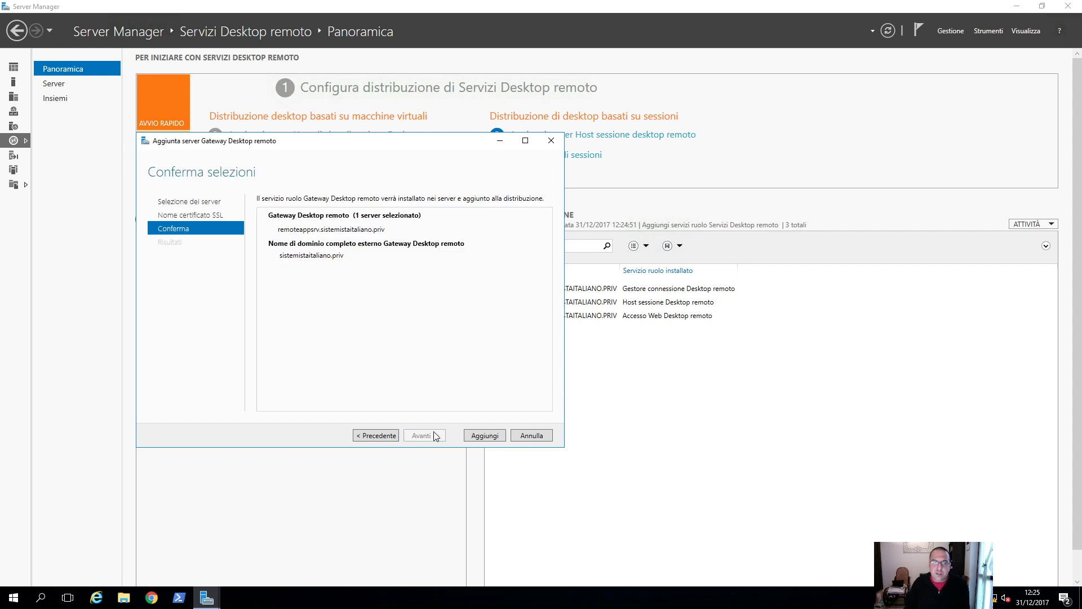
pyautogui.click(485, 436)
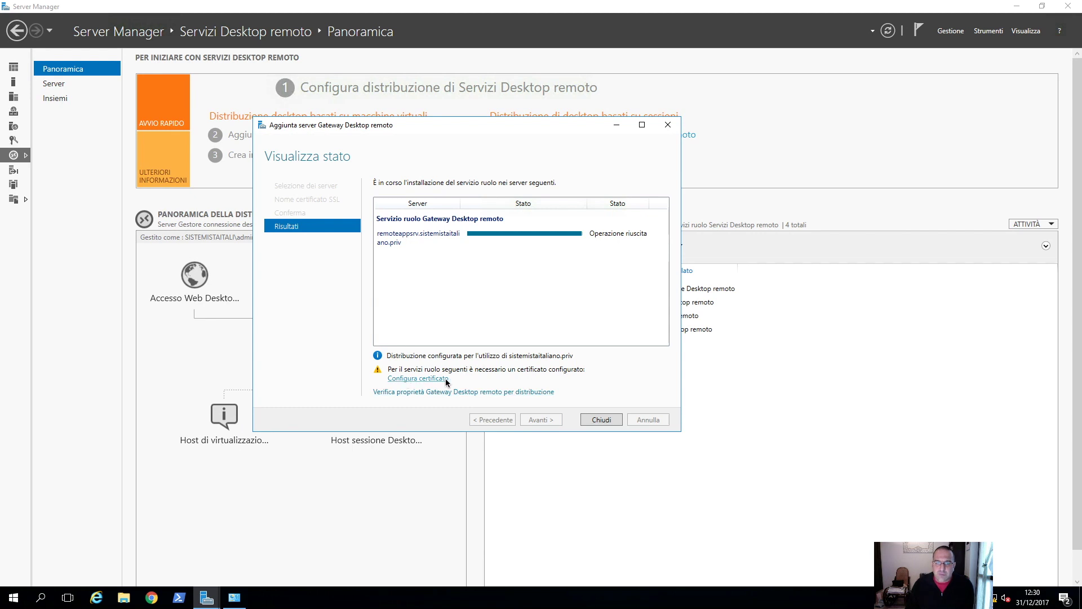
pyautogui.click(602, 420)
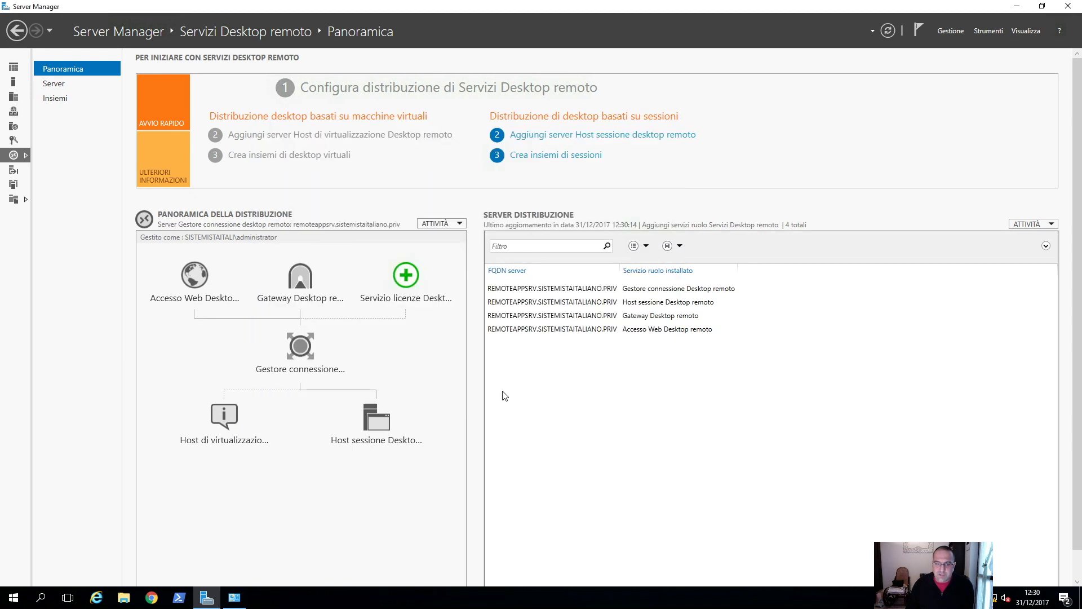
pyautogui.click(406, 275)
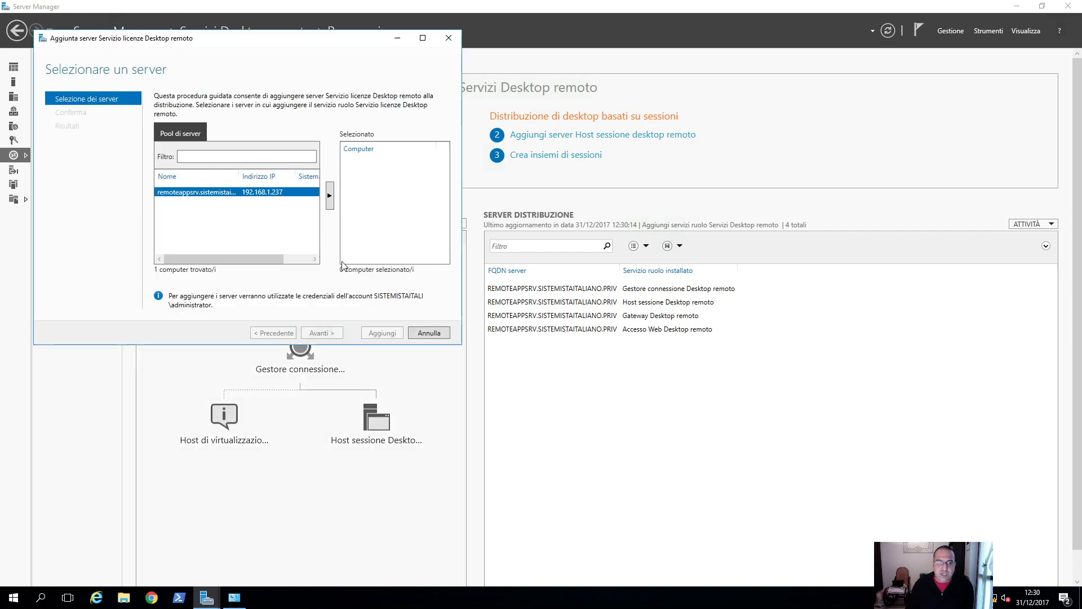
pyautogui.click(423, 333)
pyautogui.click(533, 340)
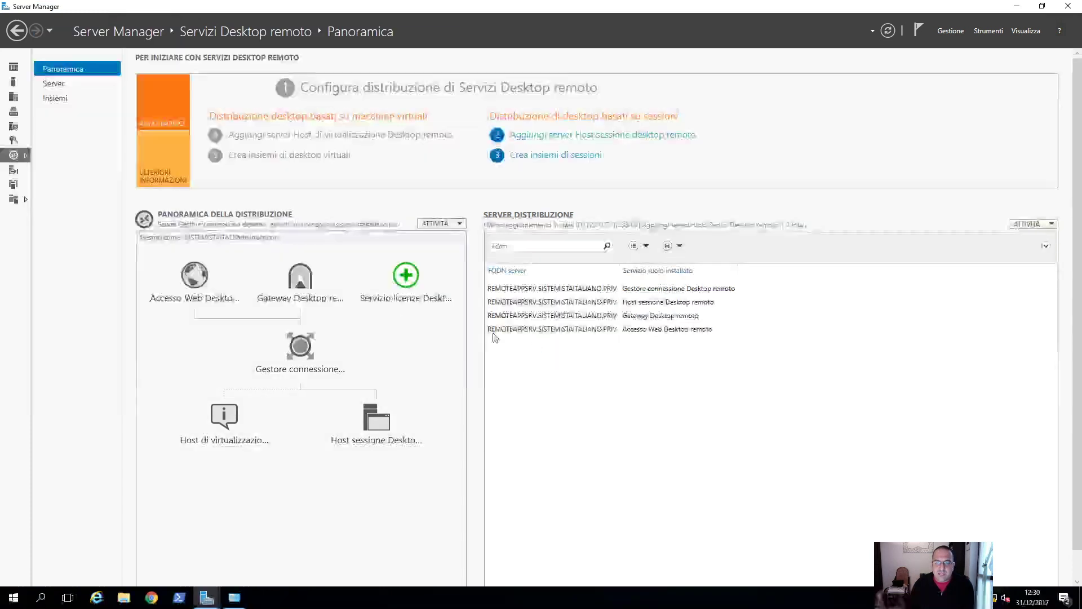
# Add remoteappsrv to the deployment as the Servizio licenze Desktop remoto server and close the wizard when the installation is done
pyautogui.click(397, 278)
pyautogui.click(344, 211)
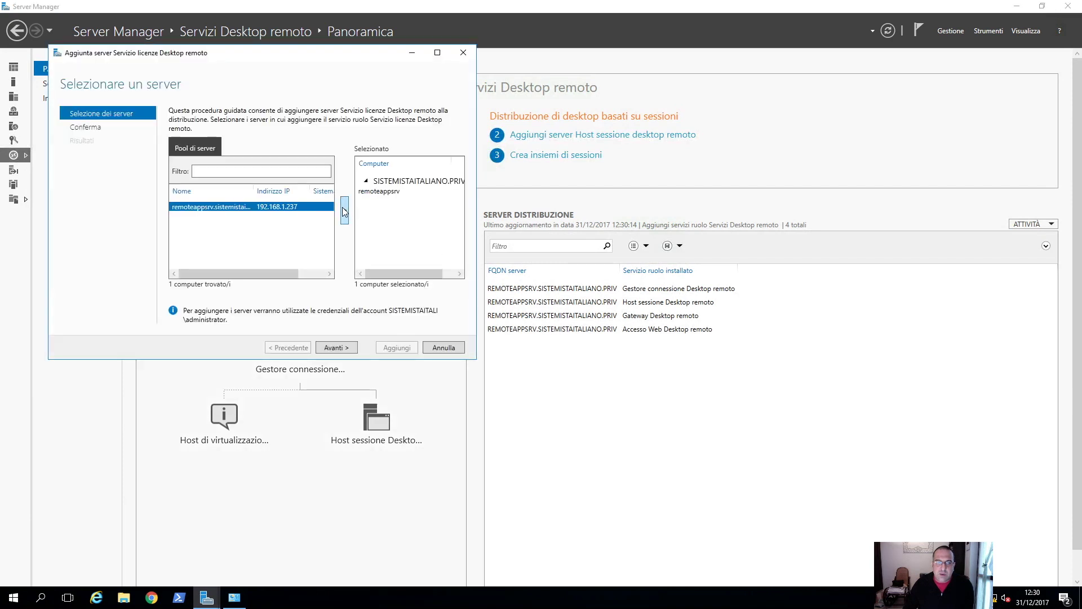
pyautogui.click(343, 348)
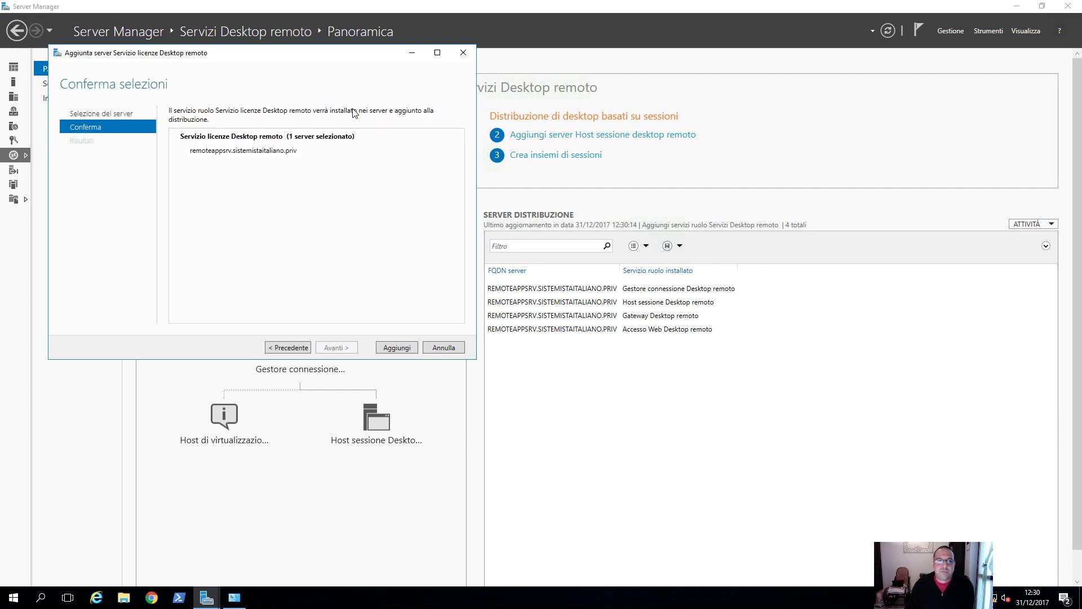
pyautogui.click(391, 347)
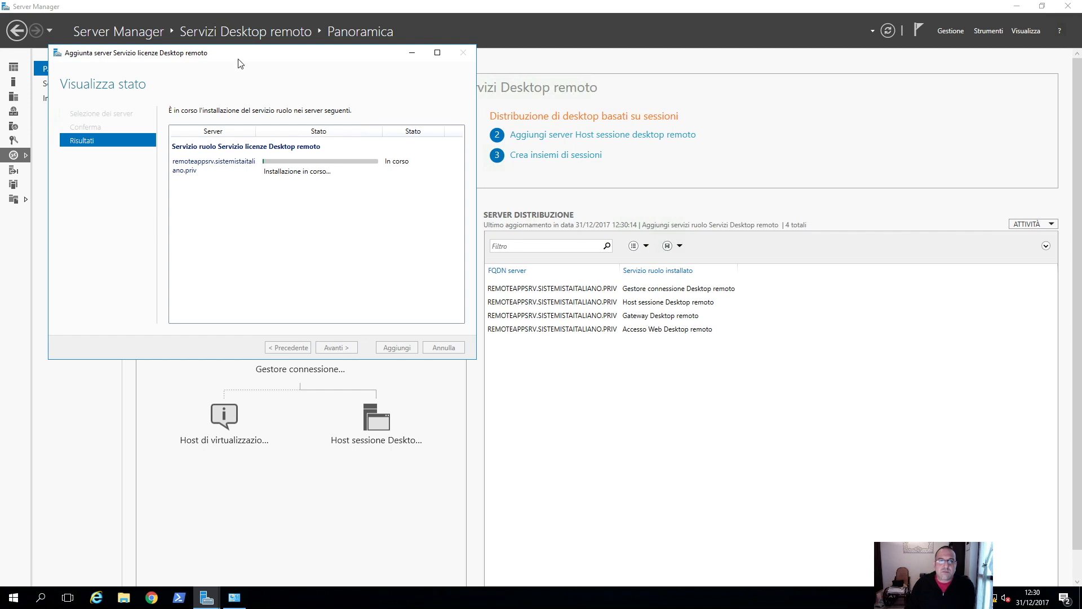
pyautogui.moveTo(238, 59); pyautogui.dragTo(361, 78)
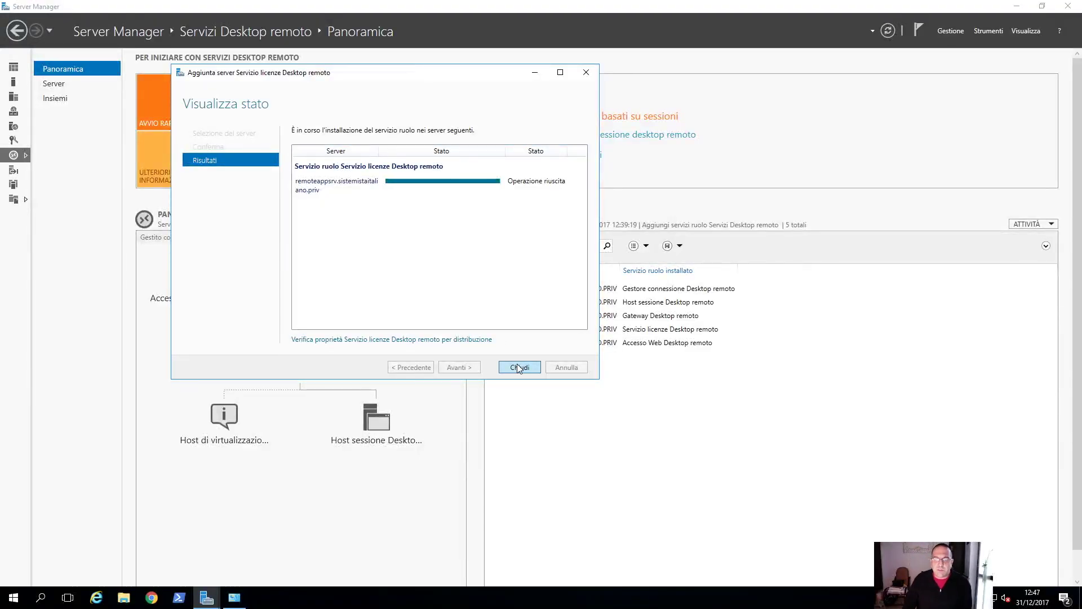
pyautogui.click(516, 366)
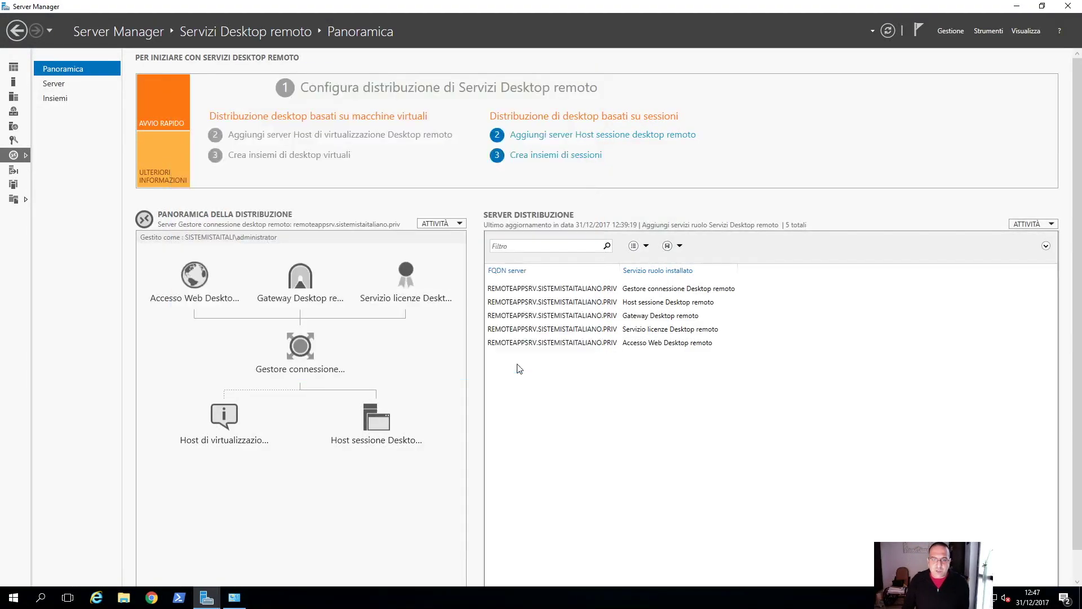
# Return to Servizi Desktop remoto and review its overview and the Server page with its events and services
pyautogui.click(17, 31)
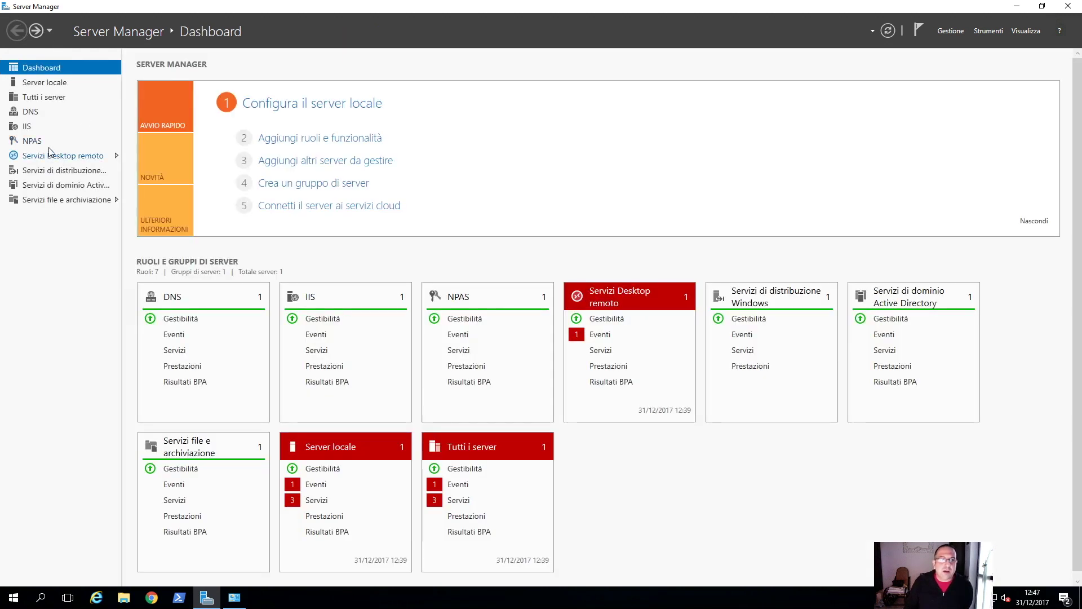
pyautogui.click(48, 155)
pyautogui.click(17, 32)
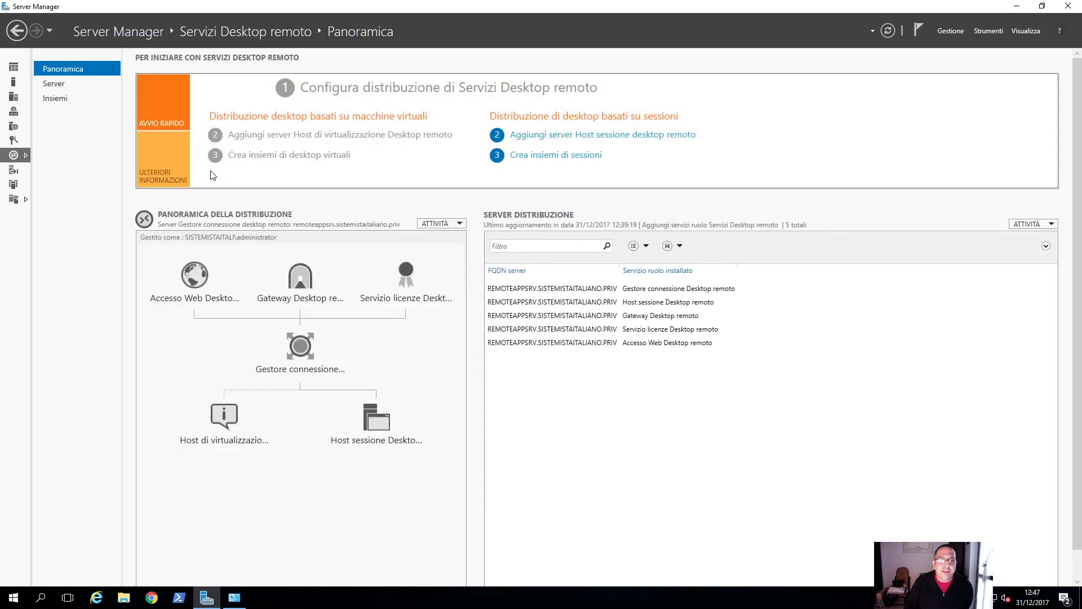
pyautogui.click(54, 84)
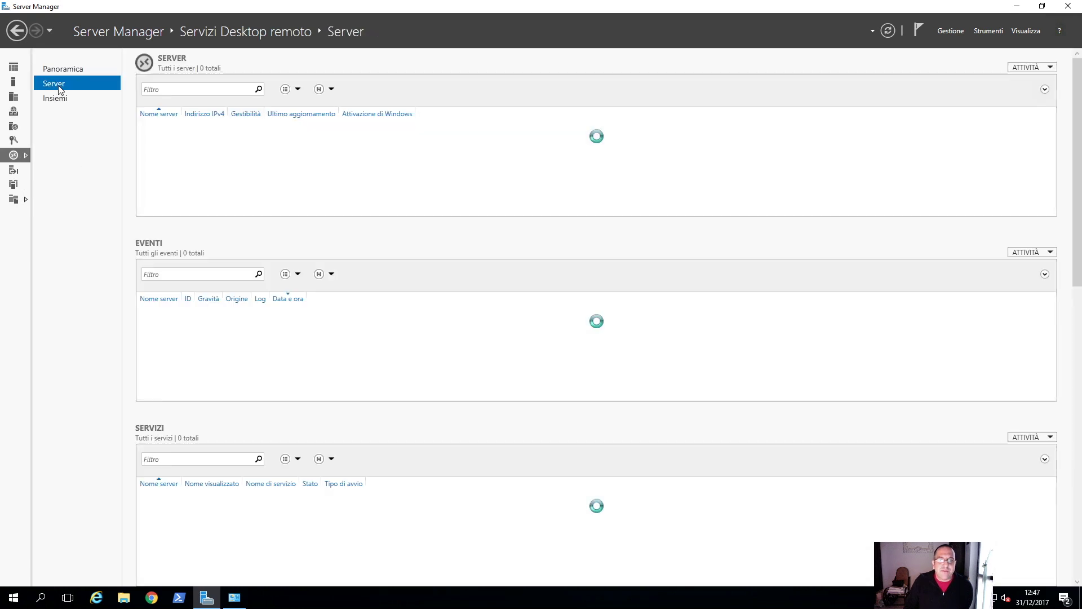
pyautogui.click(57, 70)
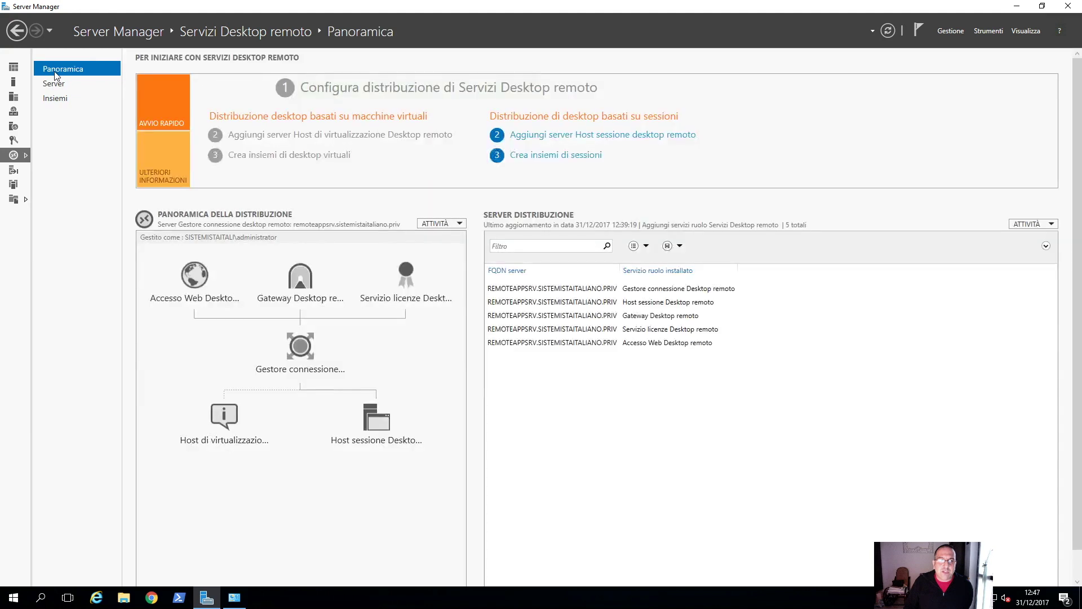
pyautogui.click(56, 85)
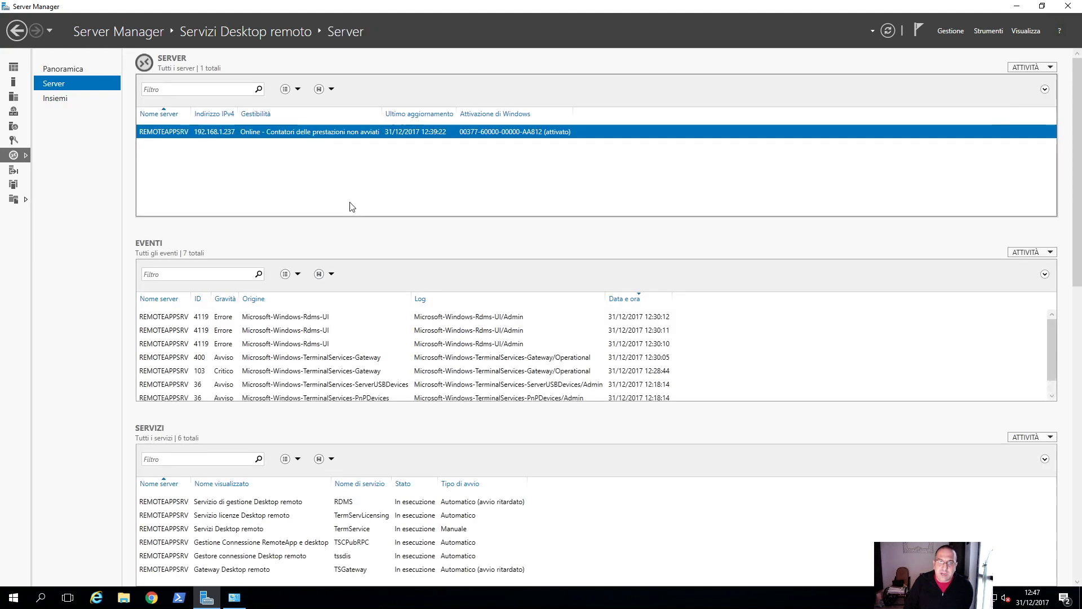
# Start a new session collection in Insiemi and name it Applicazioni
pyautogui.click(57, 100)
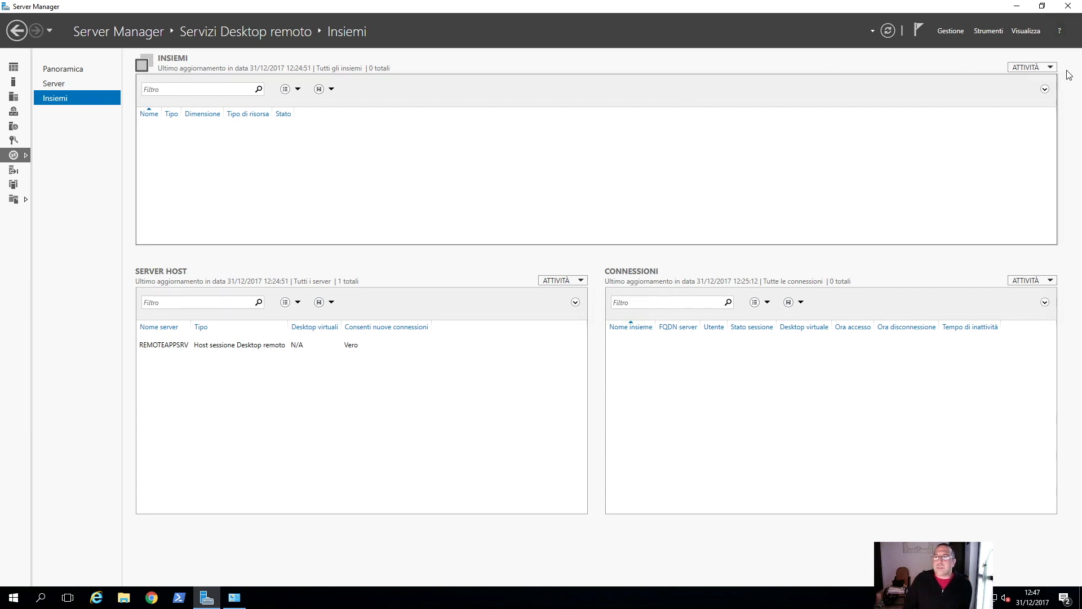
pyautogui.click(1027, 68)
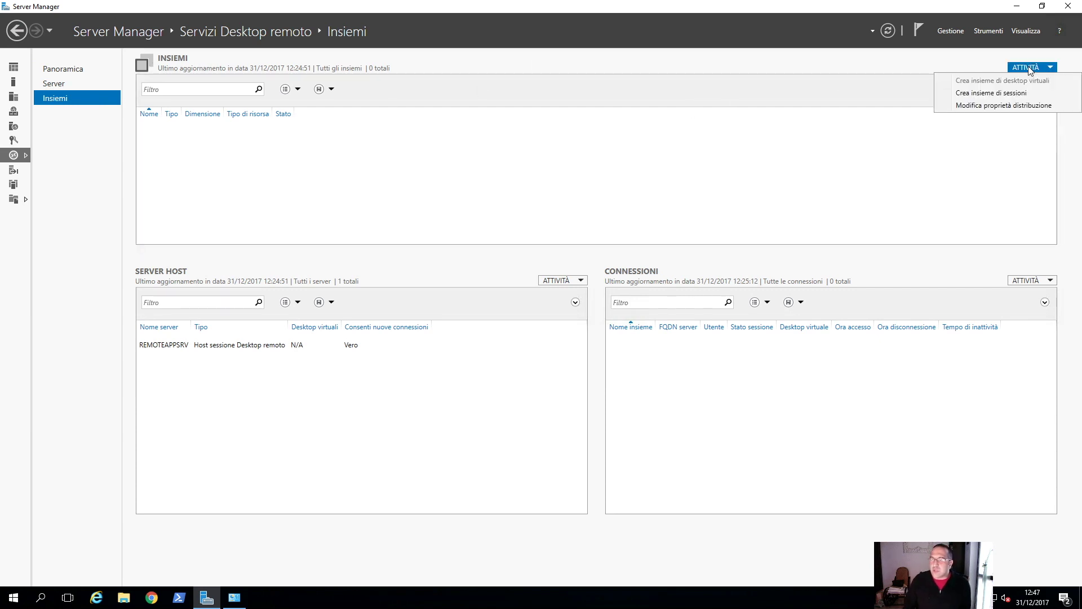
pyautogui.click(1008, 95)
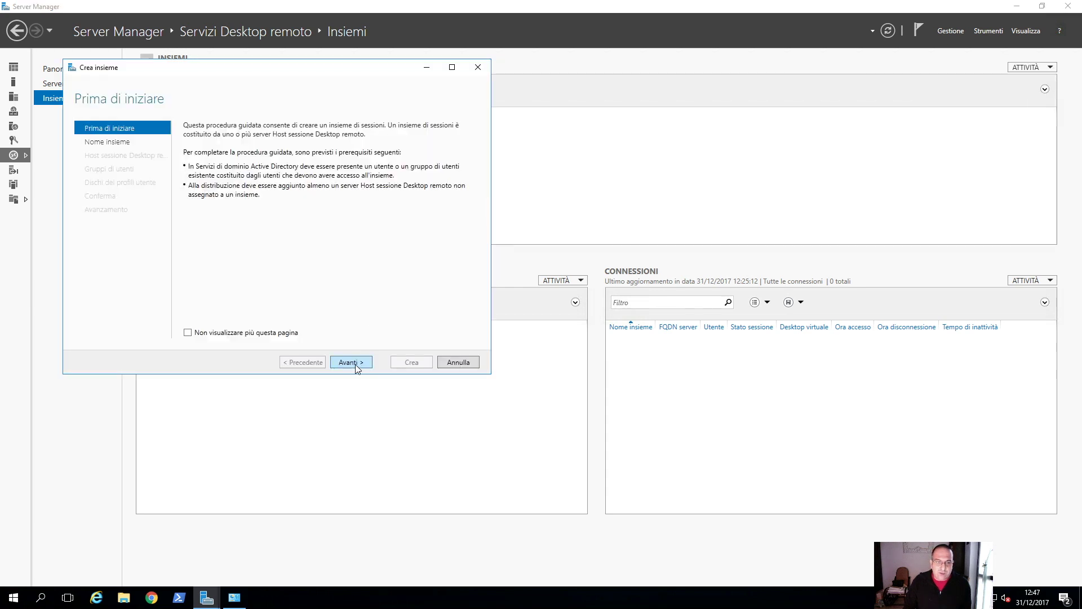
pyautogui.click(355, 364)
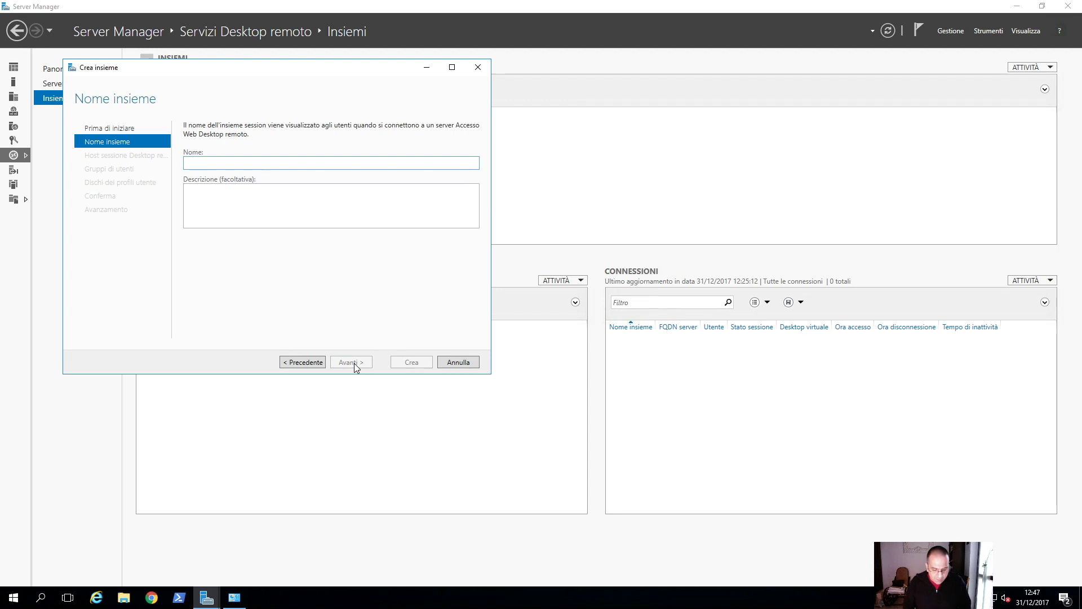
pyautogui.write('Applica')
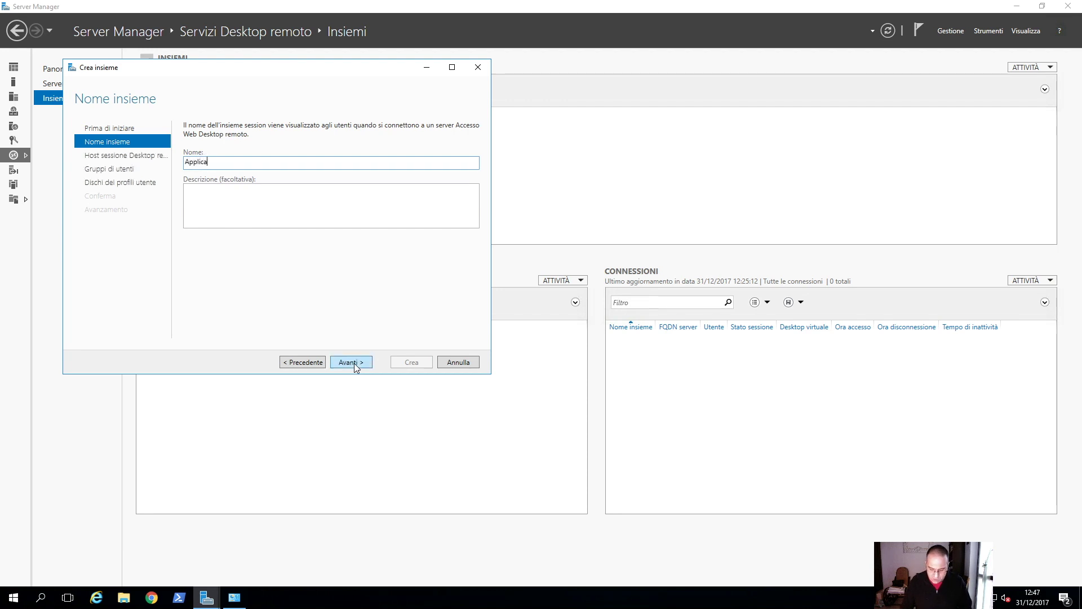
pyautogui.write('zioni')
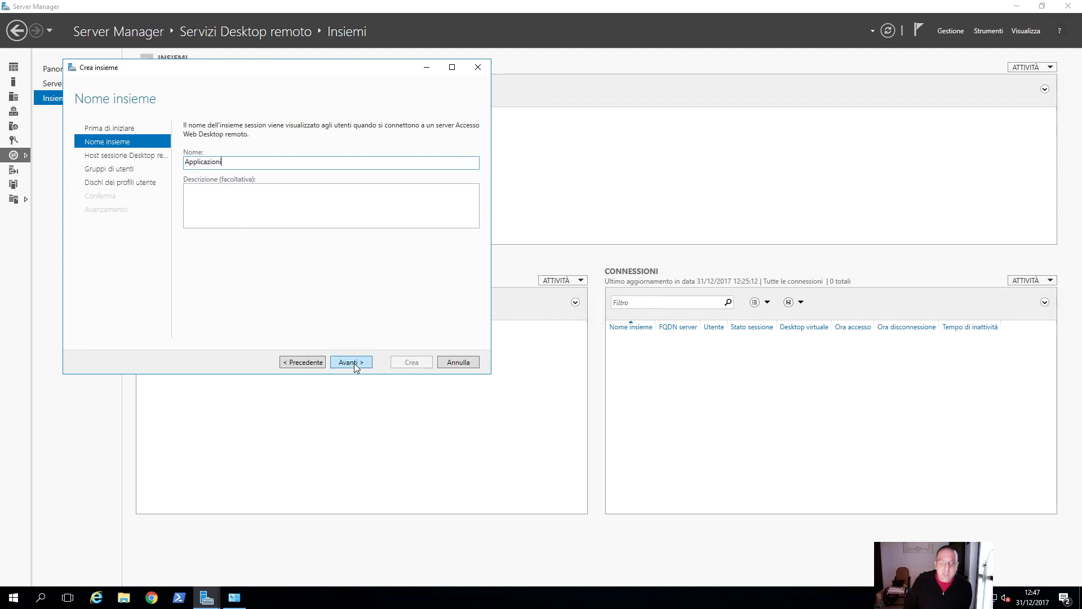
pyautogui.click(354, 363)
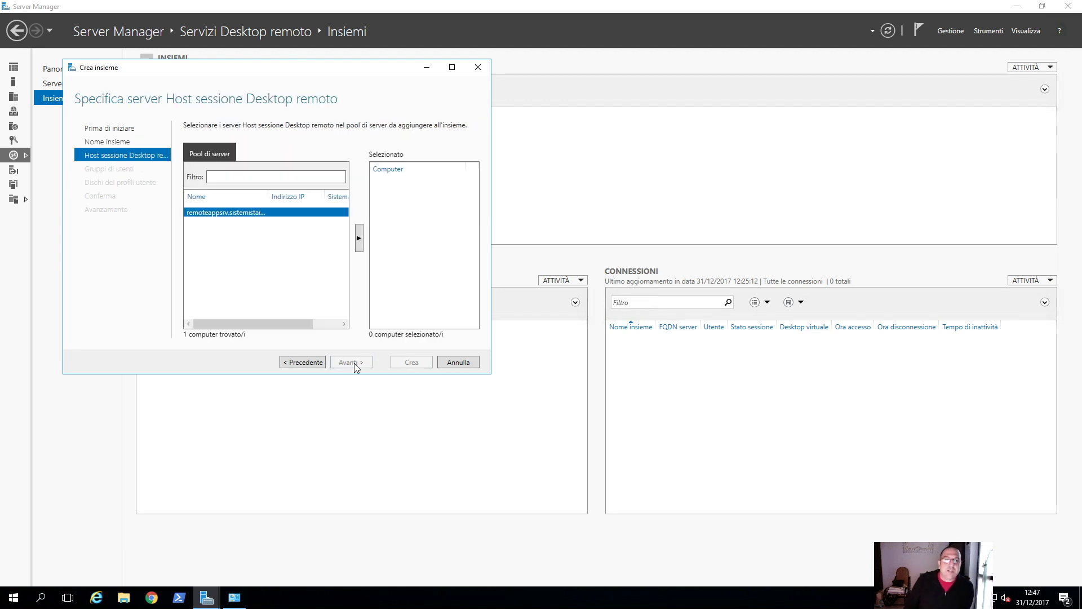
# Add remoteappsrv as the collection's session host and accept the Domain Users group for access
pyautogui.doubleClick(241, 217)
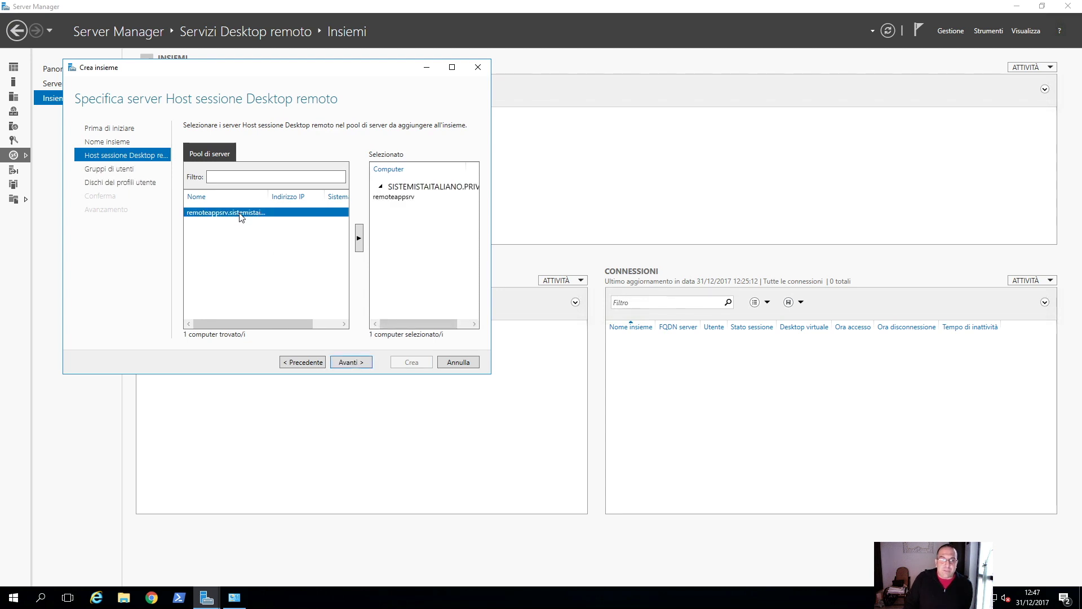
pyautogui.click(351, 363)
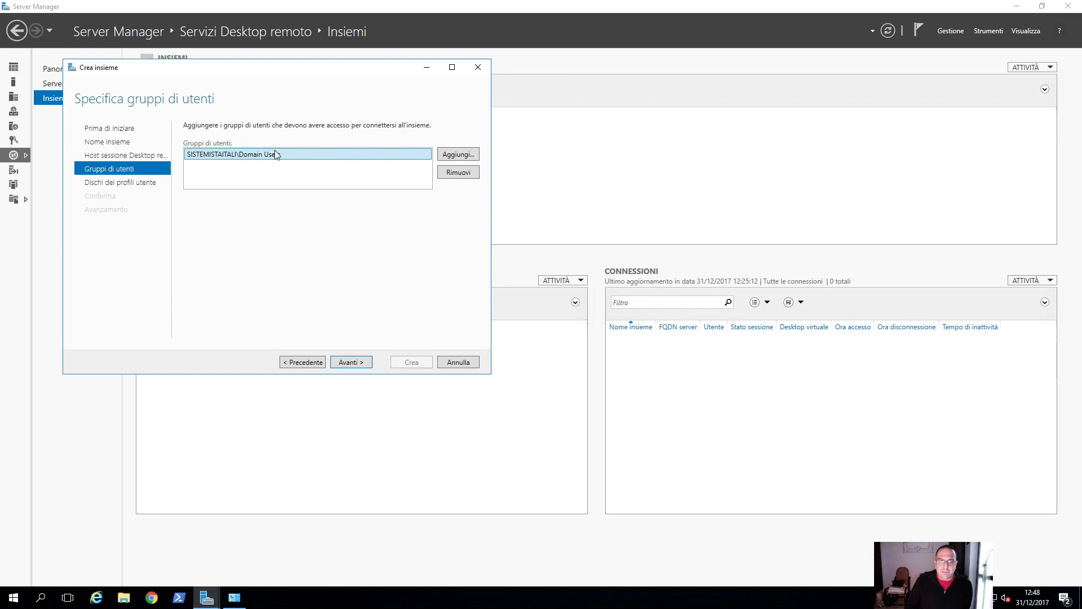
pyautogui.click(348, 363)
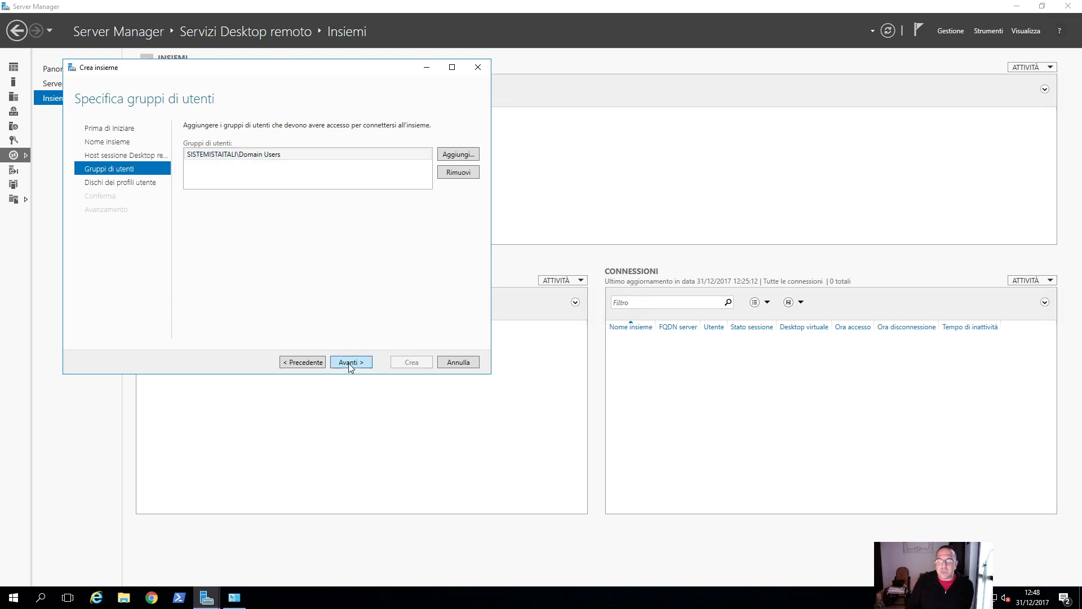
# Set the user profile disks path to c:\profile, create the session collection and close the wizard
pyautogui.click(227, 179)
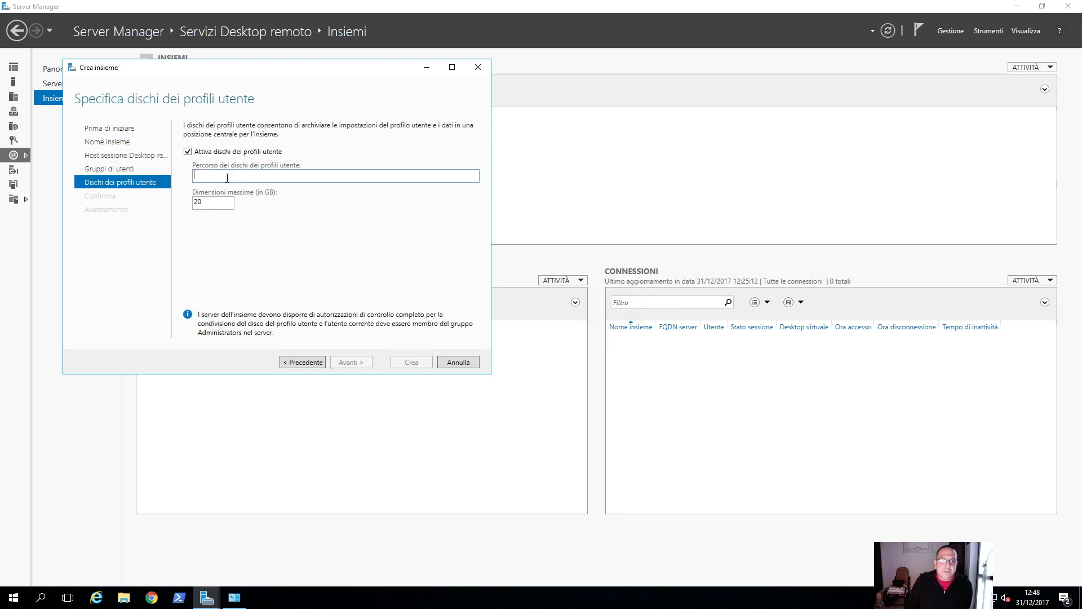
pyautogui.write('c:\\profile')
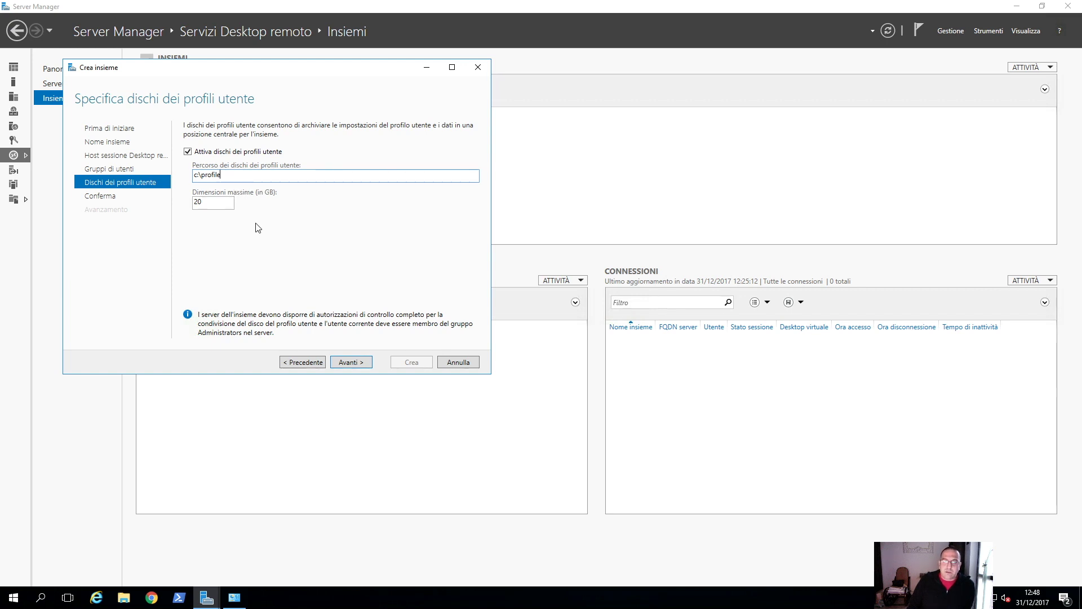
pyautogui.click(355, 363)
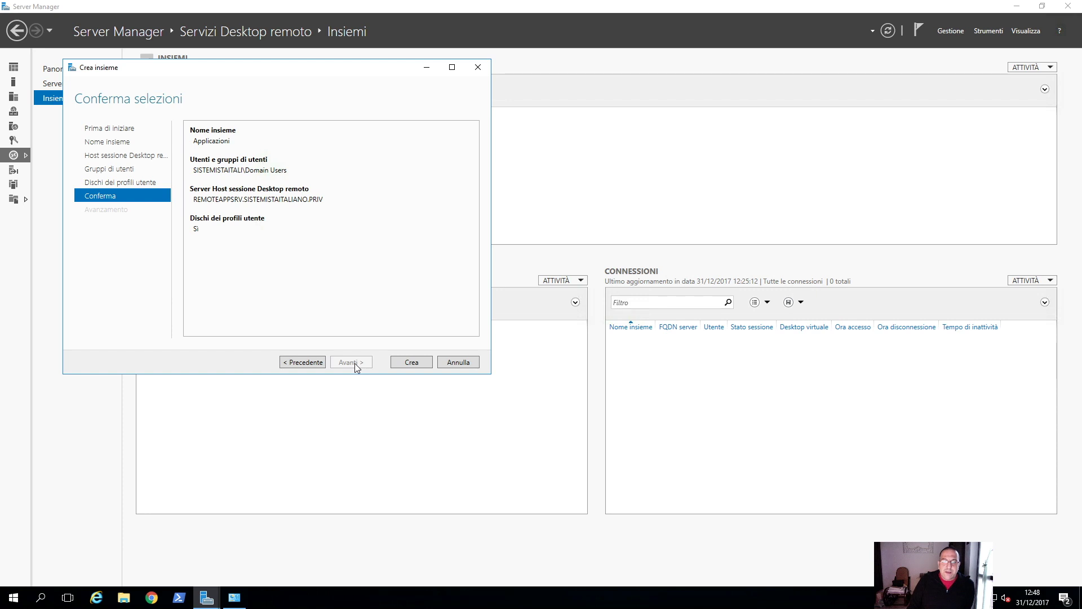
pyautogui.click(402, 363)
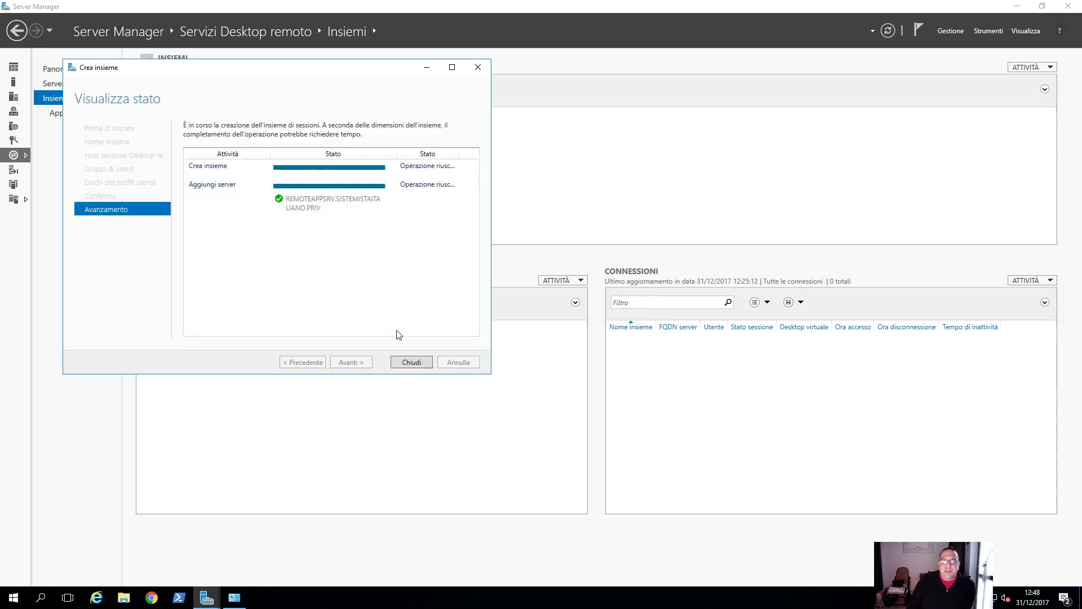
pyautogui.click(417, 361)
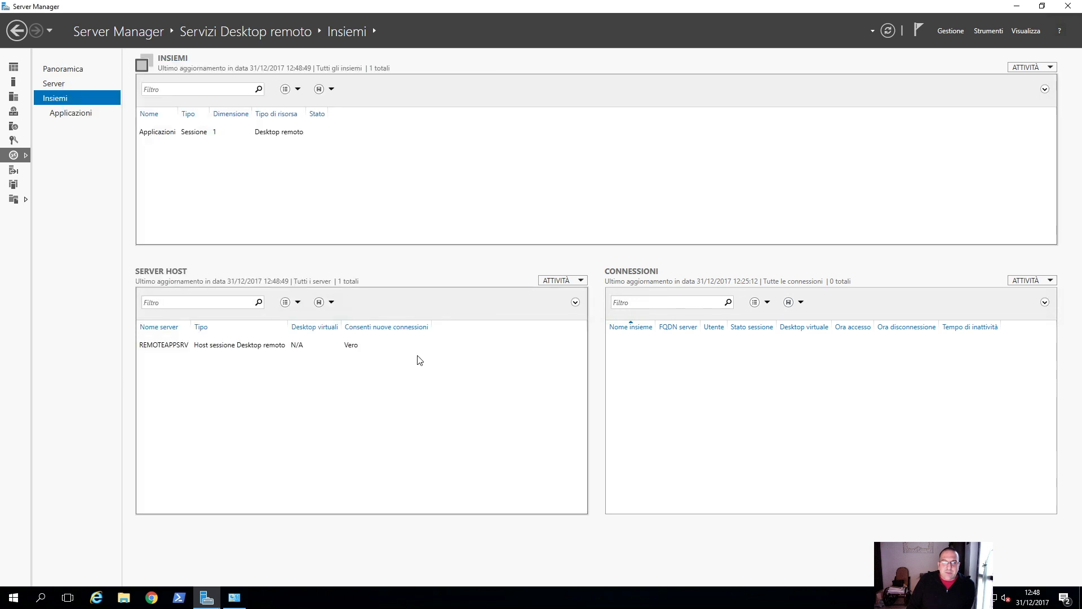
# Open the Applicazioni collection and start publishing RemoteApp programs for it
pyautogui.click(67, 114)
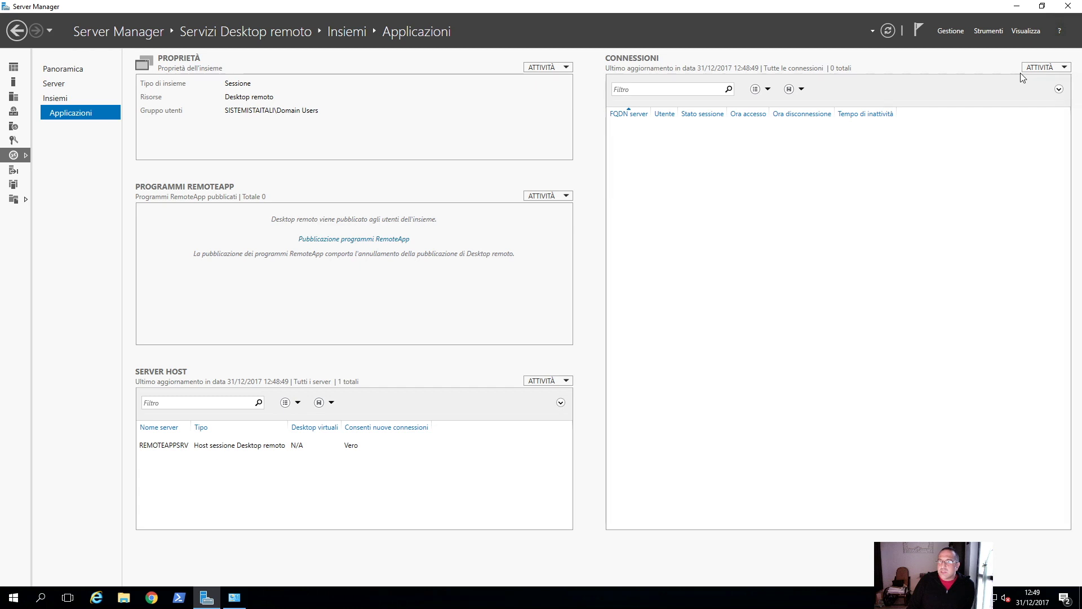
pyautogui.click(1039, 67)
pyautogui.click(1034, 83)
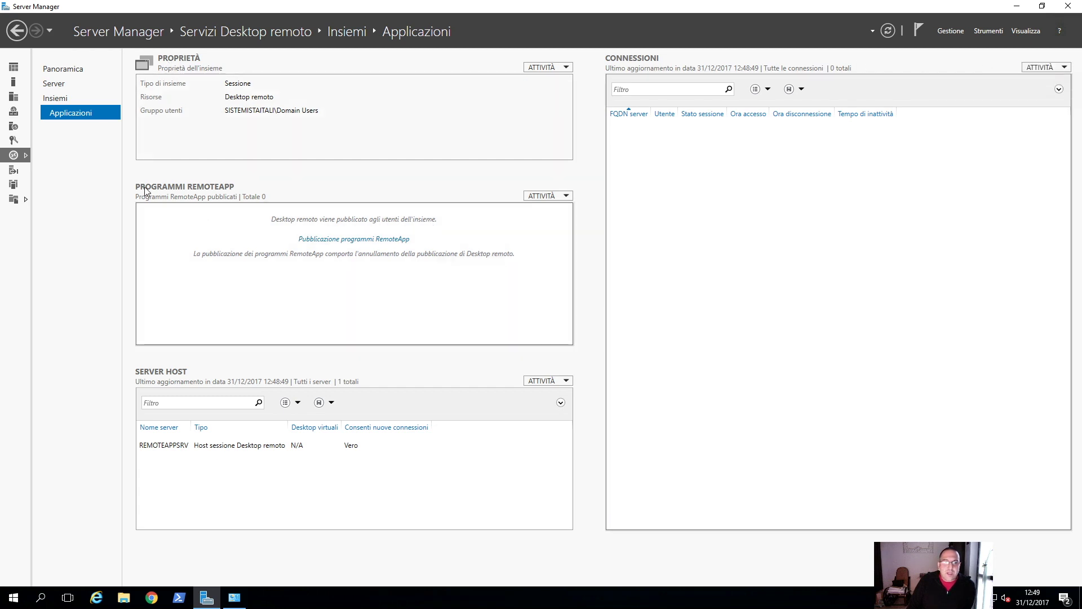
pyautogui.click(550, 197)
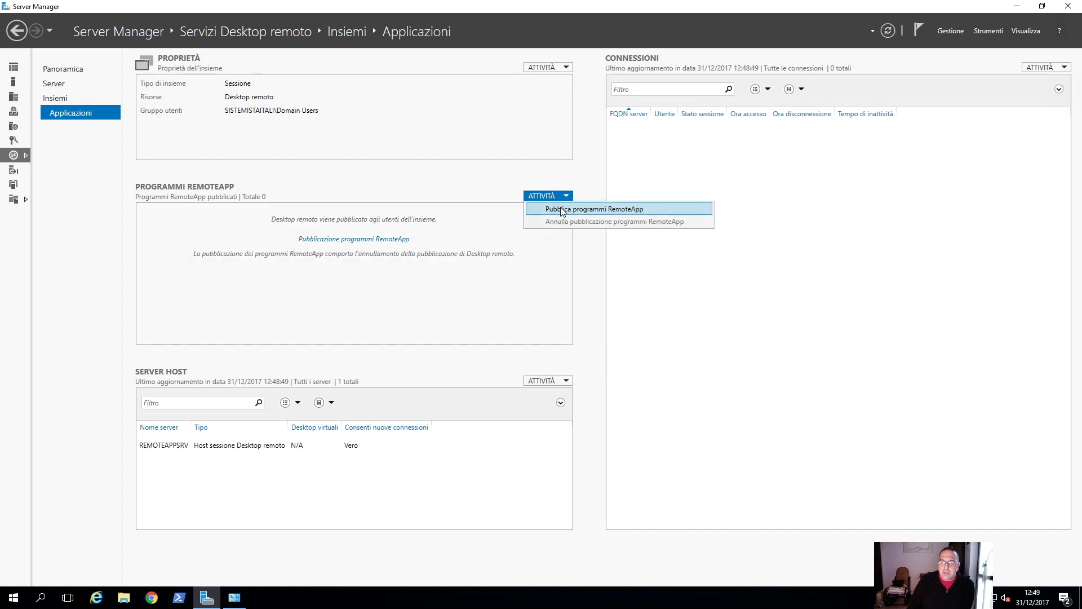
pyautogui.click(560, 208)
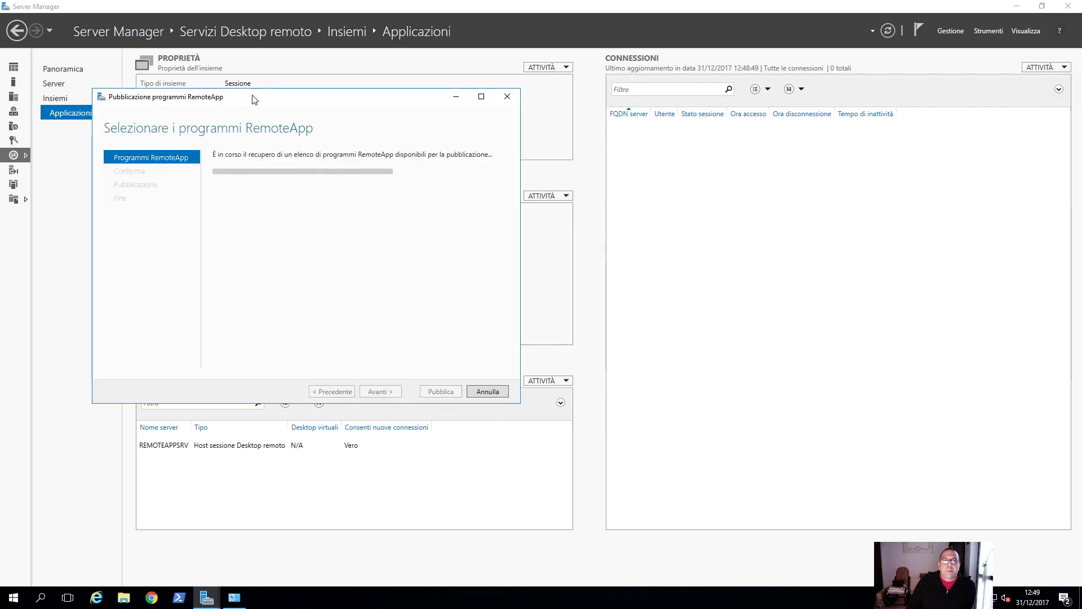
pyautogui.moveTo(252, 100); pyautogui.dragTo(291, 101)
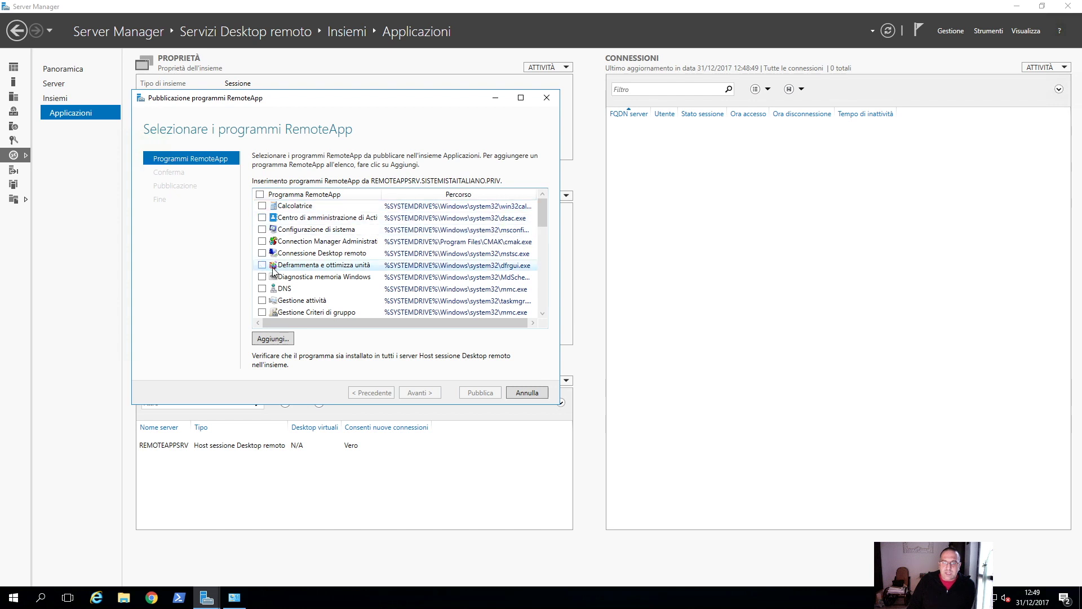
# Select Calcolatrice, Notepad++ and Google Chrome as the RemoteApp programs for the Applicazioni collection
pyautogui.click(263, 206)
pyautogui.scroll(-6, 314, 256)
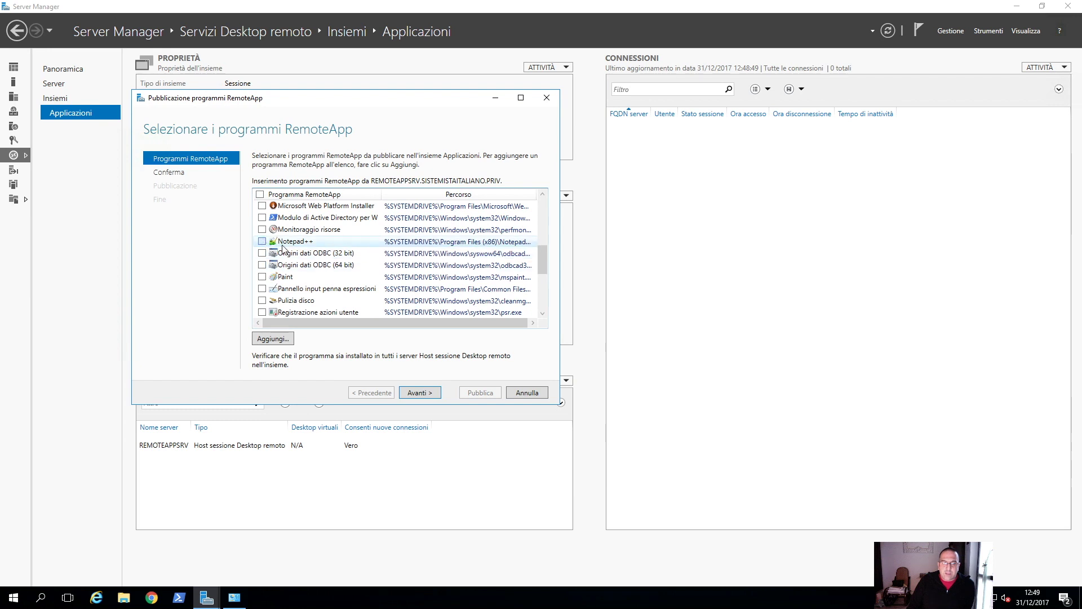
pyautogui.scroll(6, 285, 248)
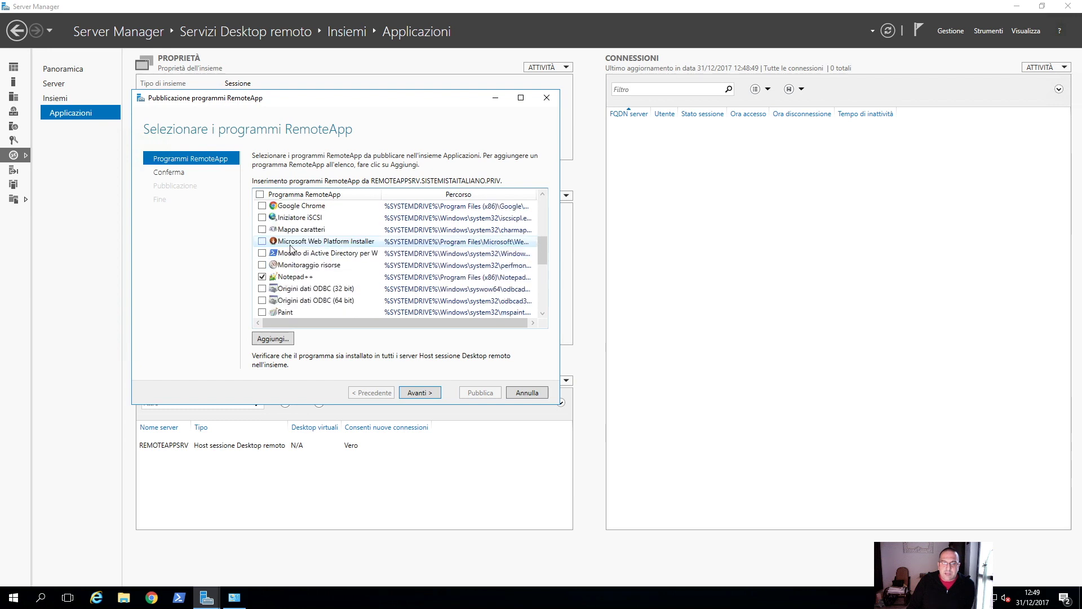
pyautogui.click(543, 313)
pyautogui.scroll(-1, 543, 312)
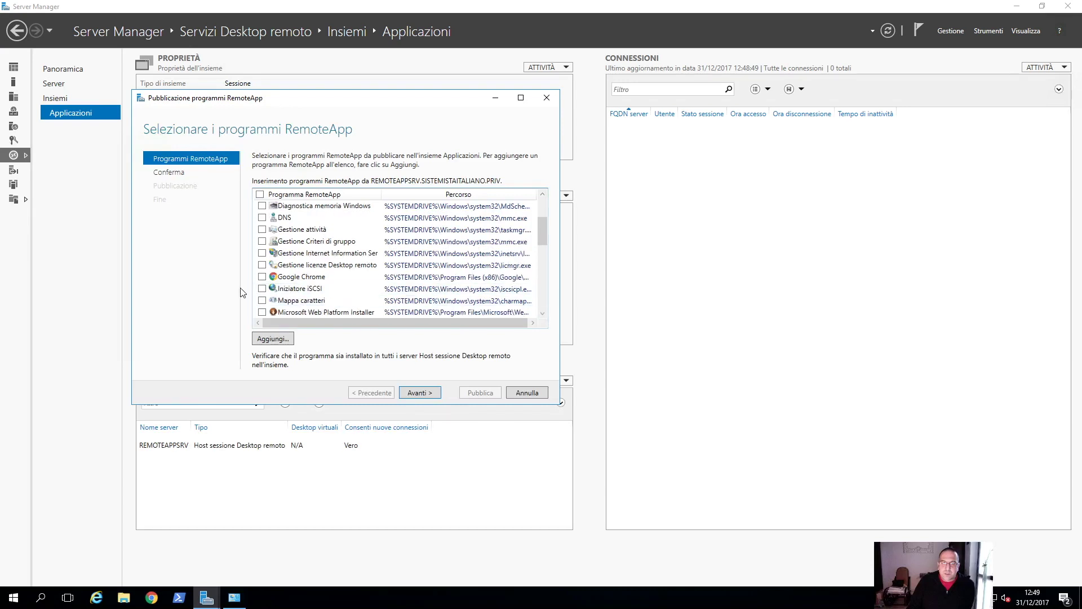
pyautogui.click(262, 277)
pyautogui.scroll(2, 263, 284)
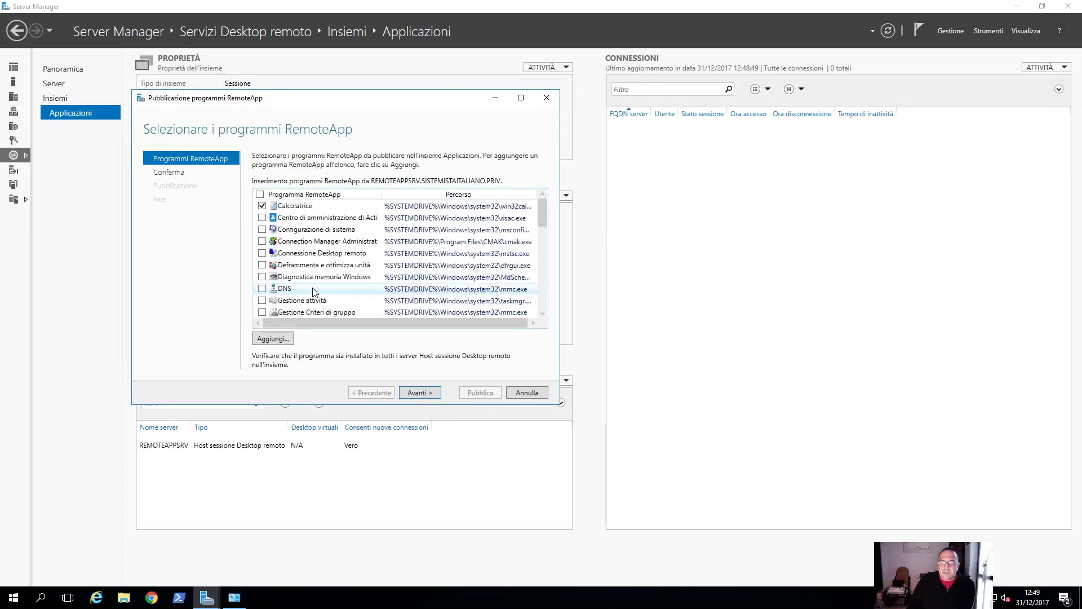
pyautogui.scroll(-8, 314, 288)
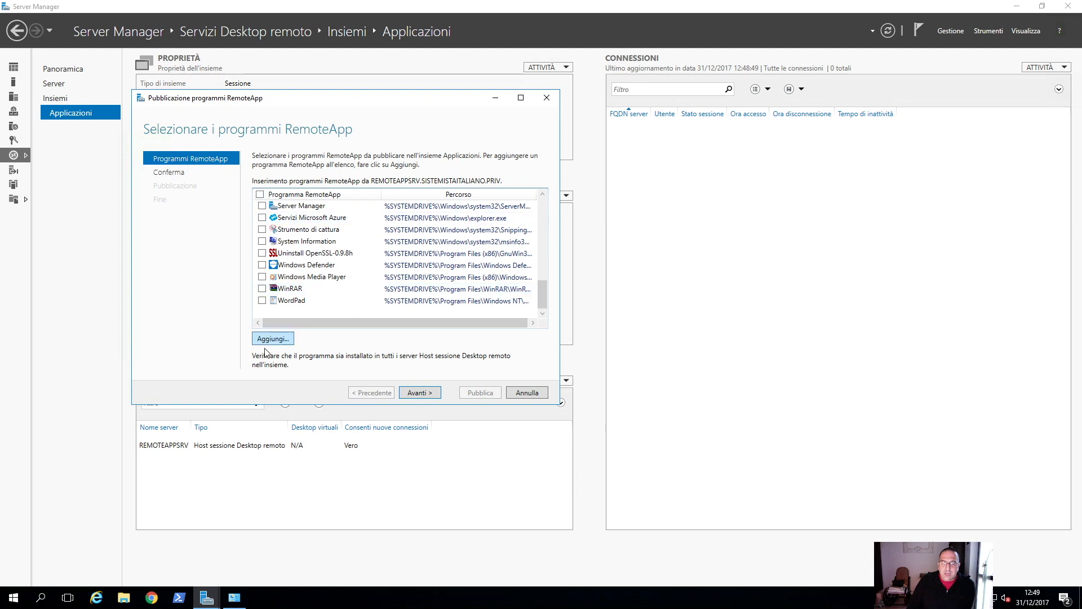
# Publish the selected RemoteApp programs and close the publishing wizard
pyautogui.click(420, 393)
pyautogui.click(491, 394)
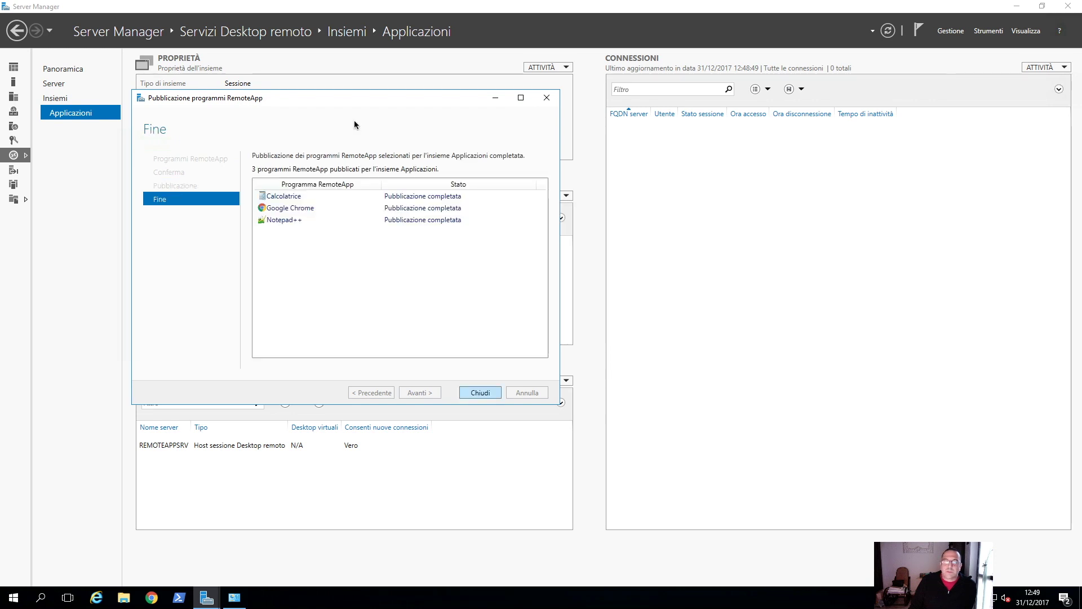
pyautogui.click(493, 391)
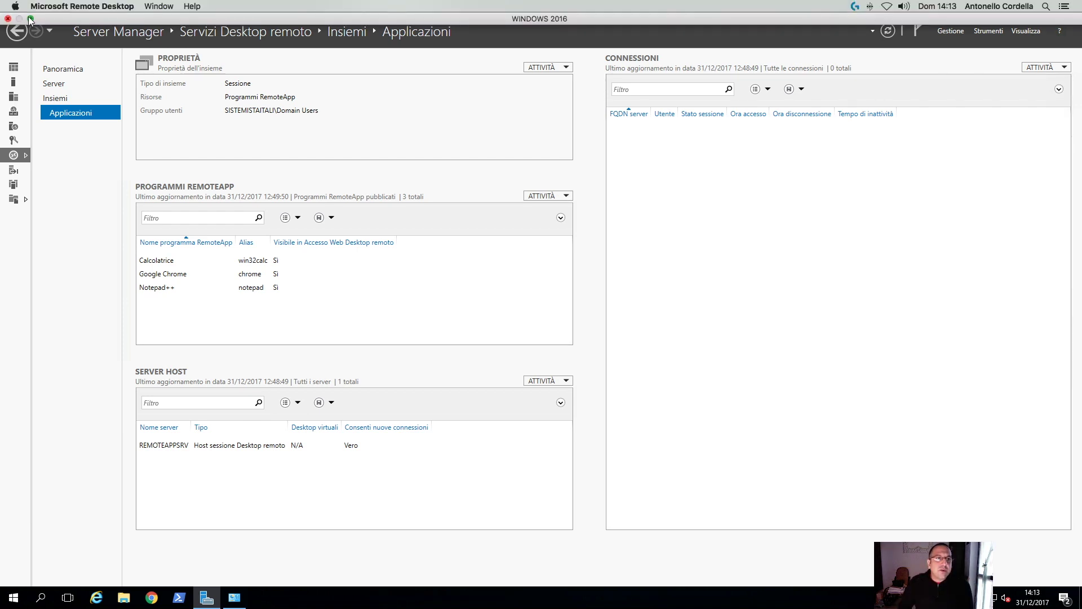
# Leave the server's full-screen session and connect to the win10 desktop from the Microsoft Remote Desktop list
pyautogui.click(31, 20)
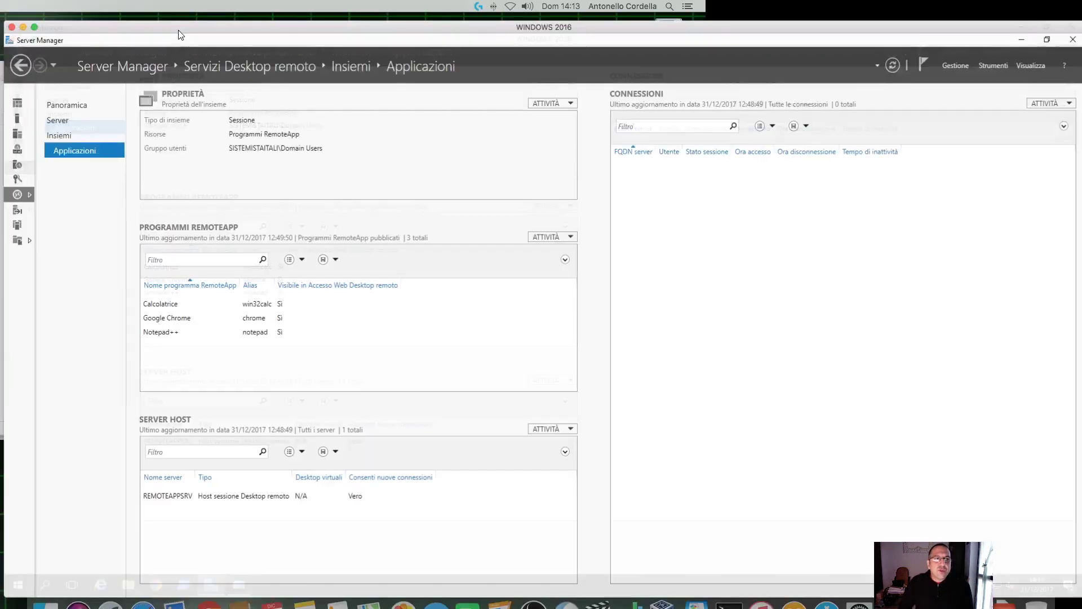
pyautogui.moveTo(242, 31); pyautogui.dragTo(185, 211)
pyautogui.click(326, 74)
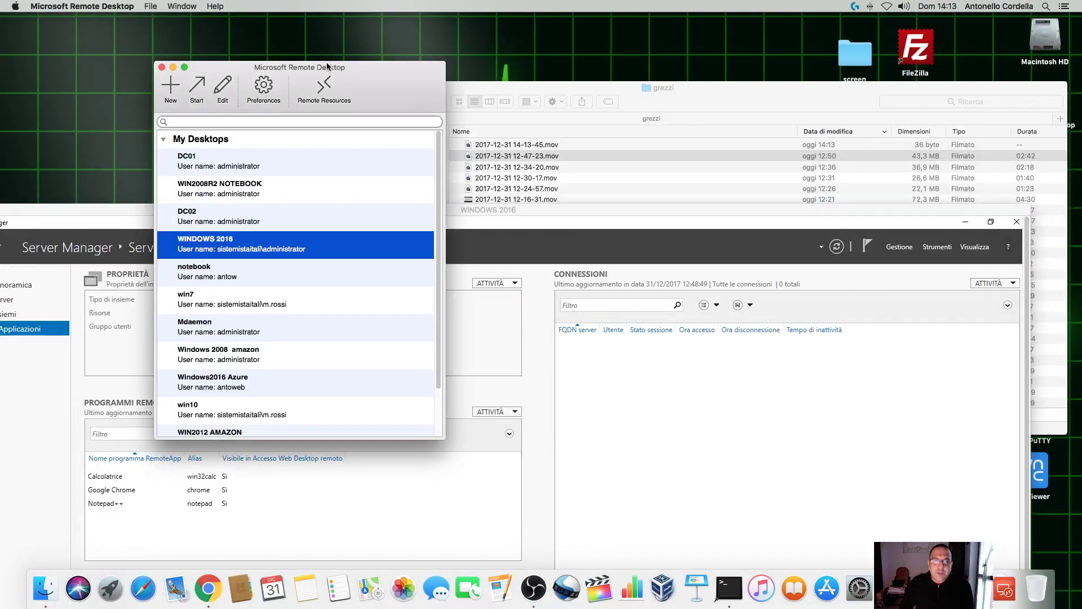
pyautogui.scroll(-2, 243, 395)
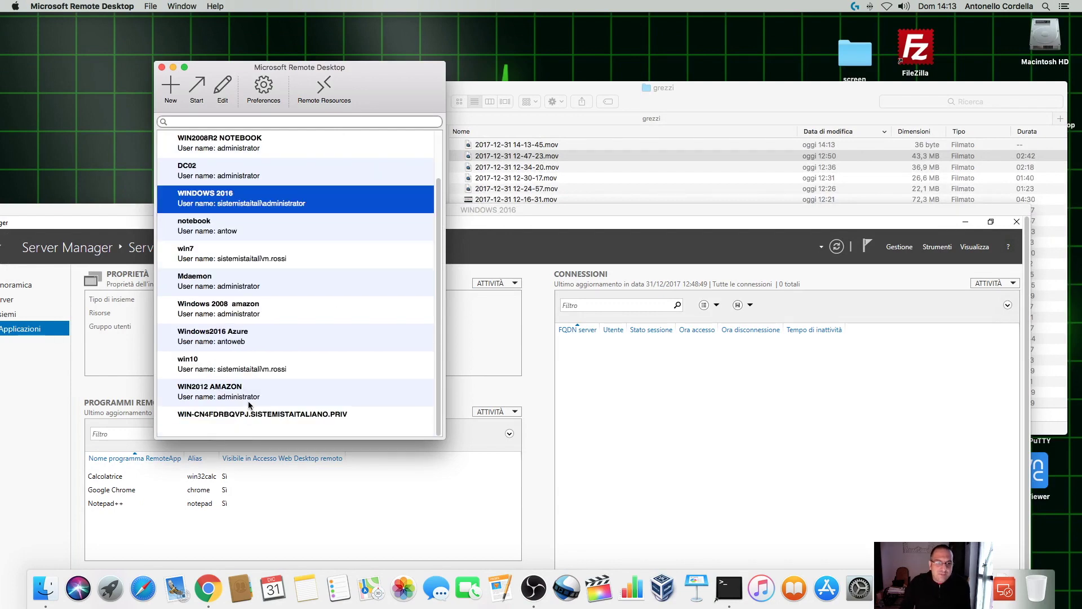
pyautogui.doubleClick(209, 368)
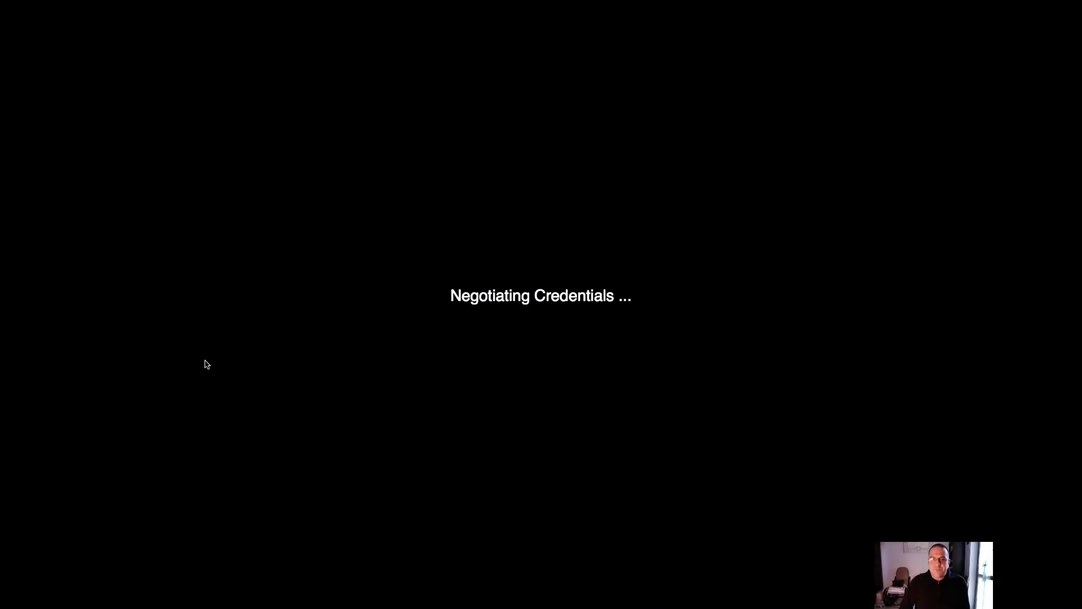
pyautogui.click(661, 223)
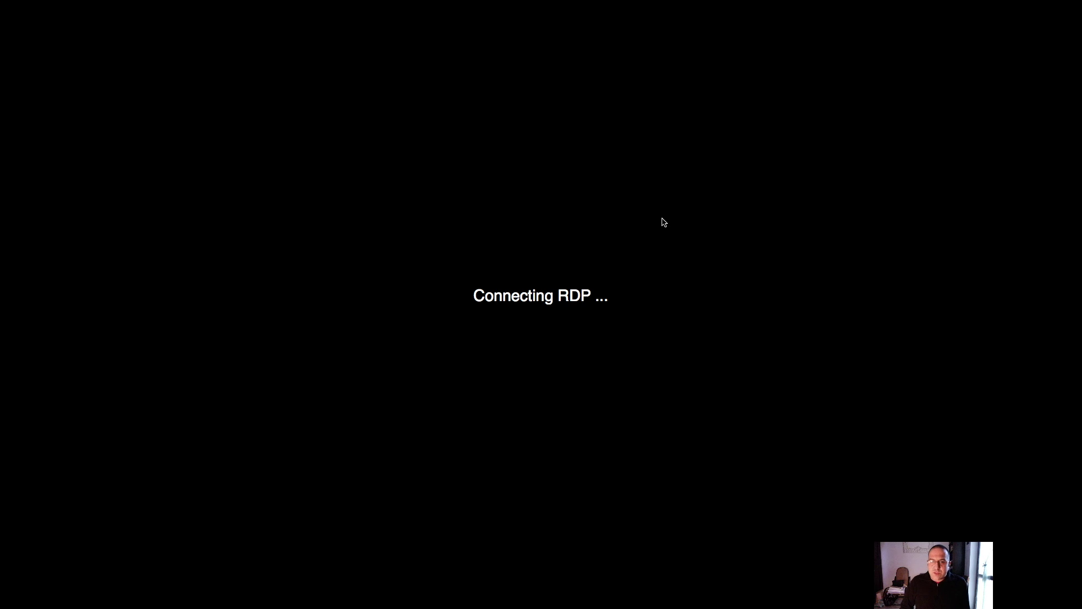
pyautogui.moveTo(435, 3)
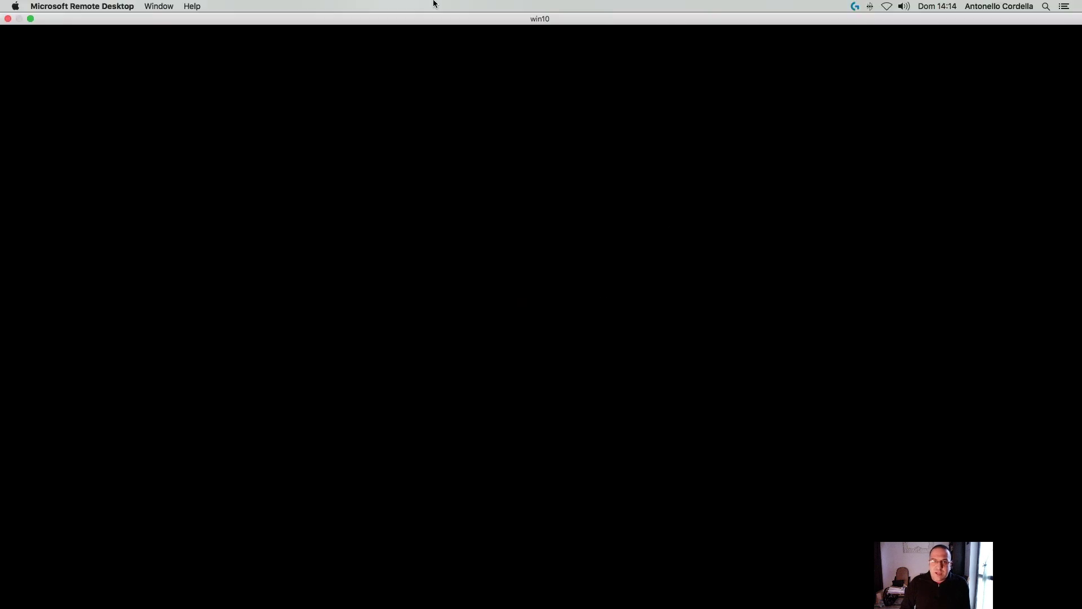
# Return to the WINDOWS 2016 session in full screen, minimize Server Manager and open Console1.msc from the desktop
pyautogui.click(31, 19)
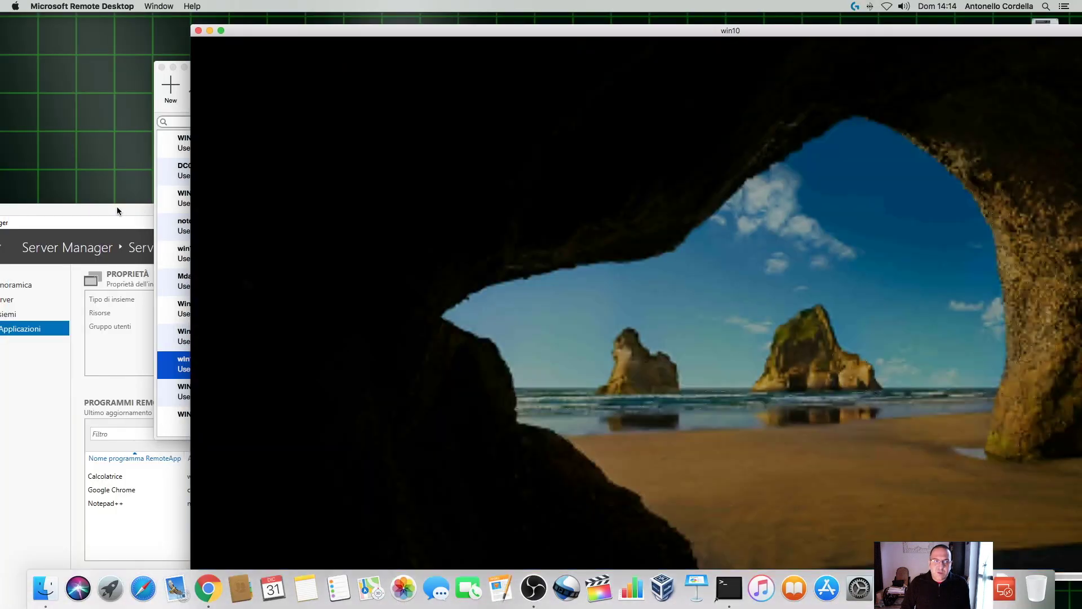
pyautogui.moveTo(117, 210); pyautogui.dragTo(316, 57)
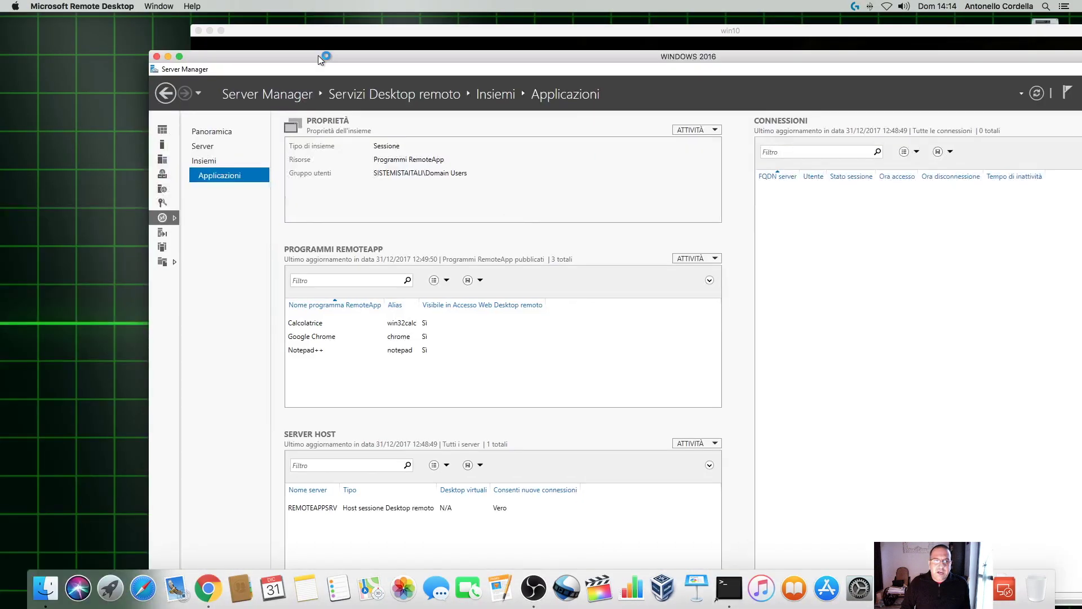
pyautogui.click(178, 57)
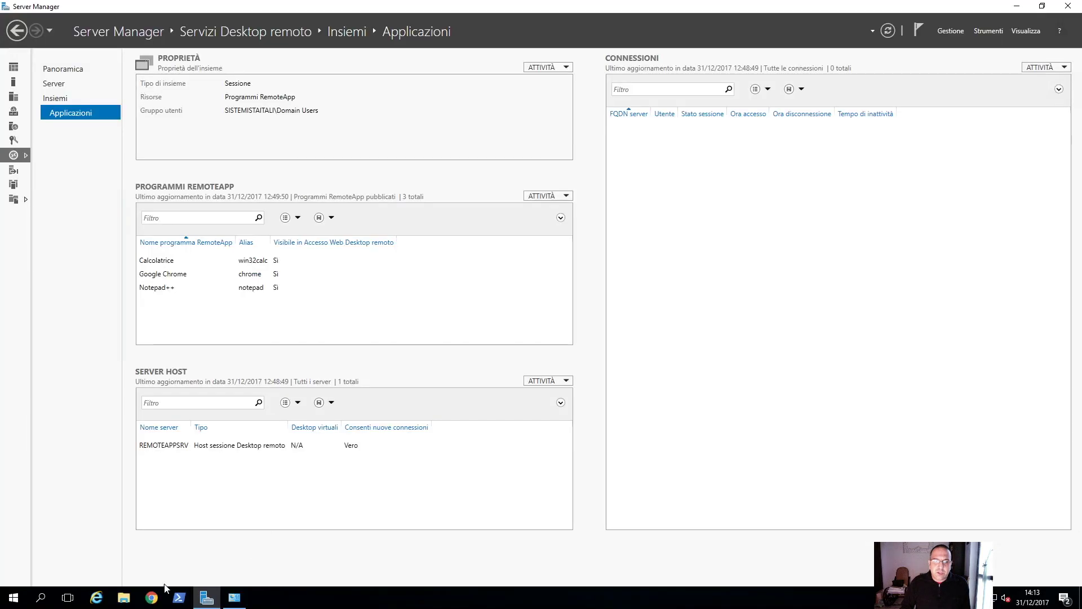
pyautogui.click(1016, 7)
pyautogui.click(21, 145)
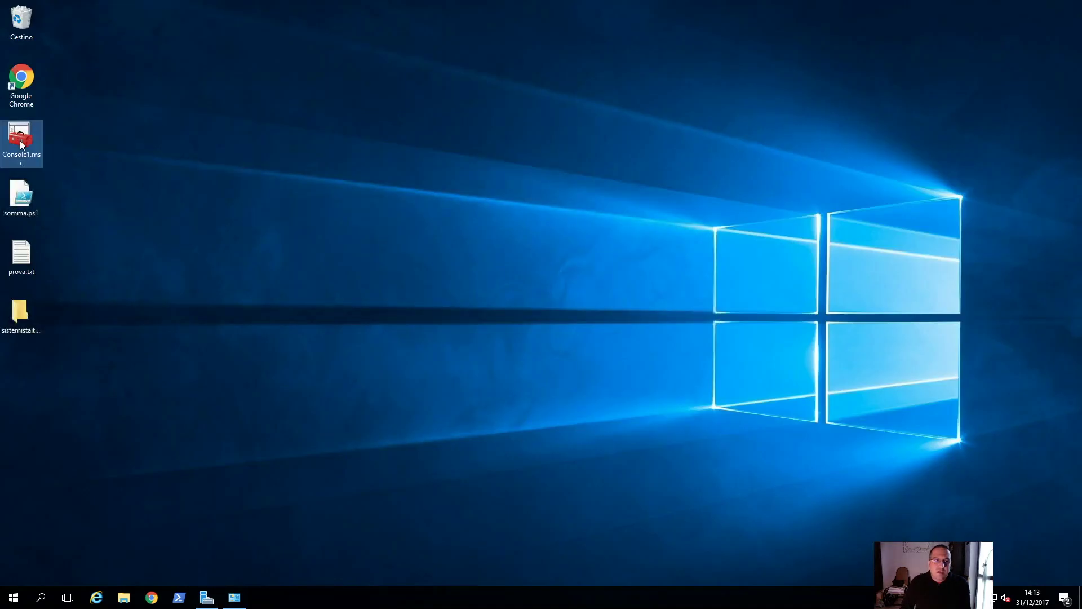
pyautogui.doubleClick(51, 154)
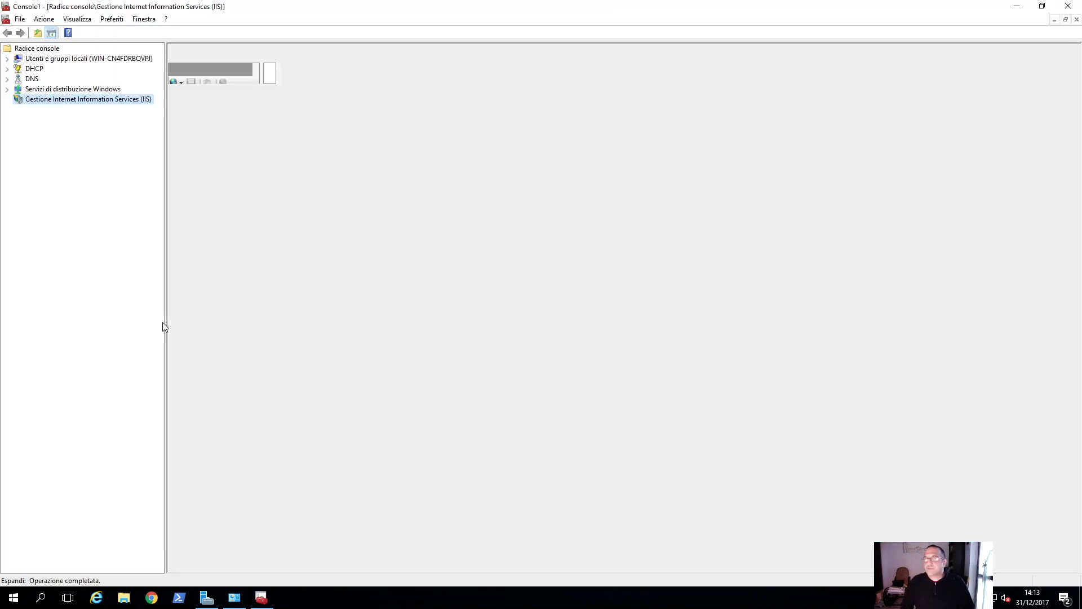
# Add the Utenti e computer di Active Directory snap-in to the console
pyautogui.click(20, 19)
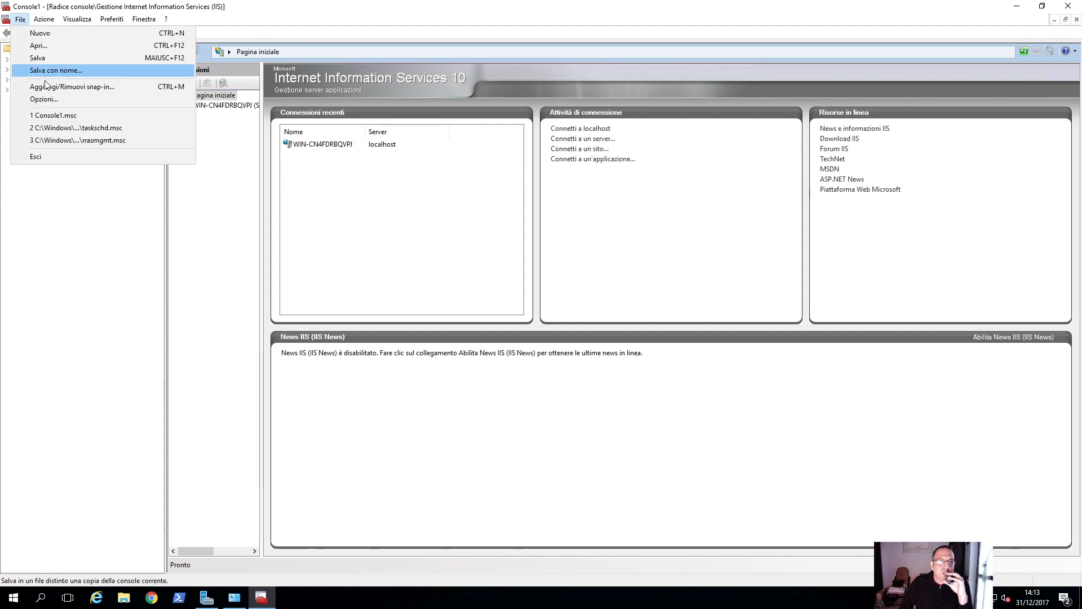
pyautogui.click(40, 88)
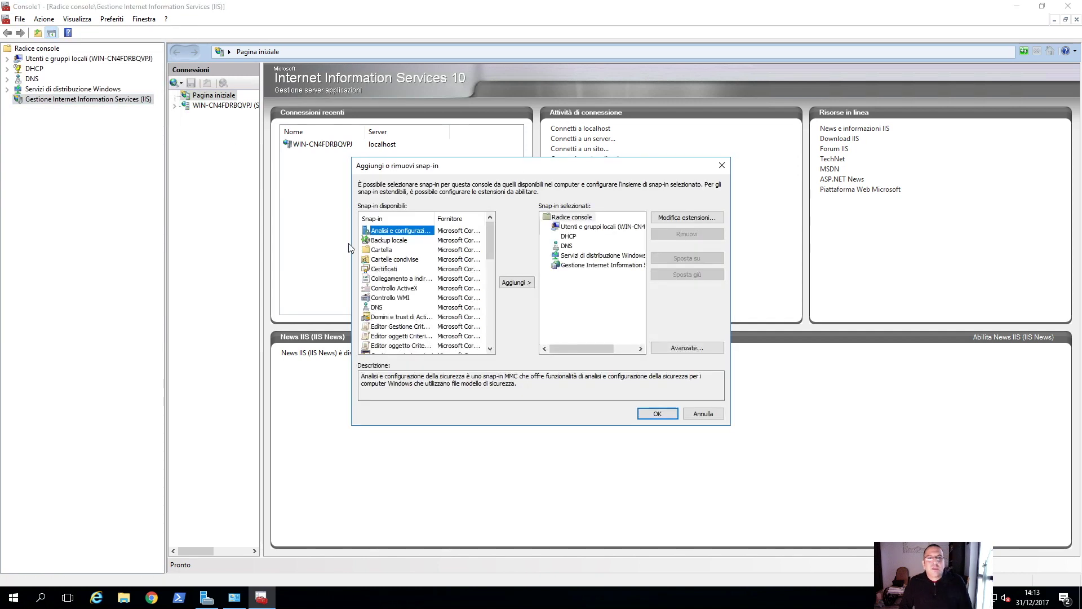
pyautogui.scroll(-8, 431, 322)
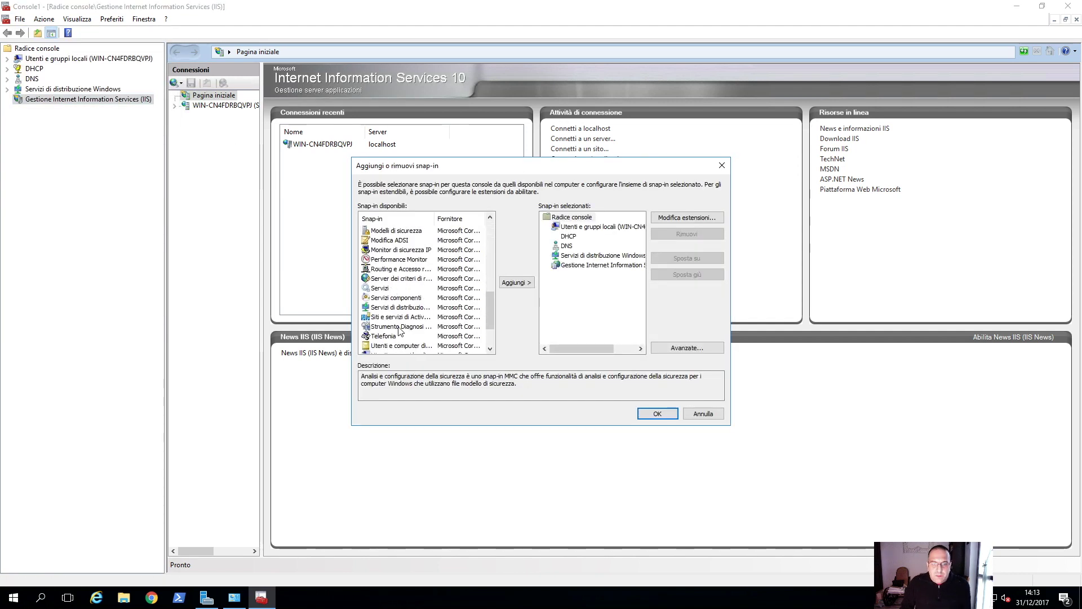
pyautogui.scroll(-2, 399, 332)
pyautogui.doubleClick(402, 298)
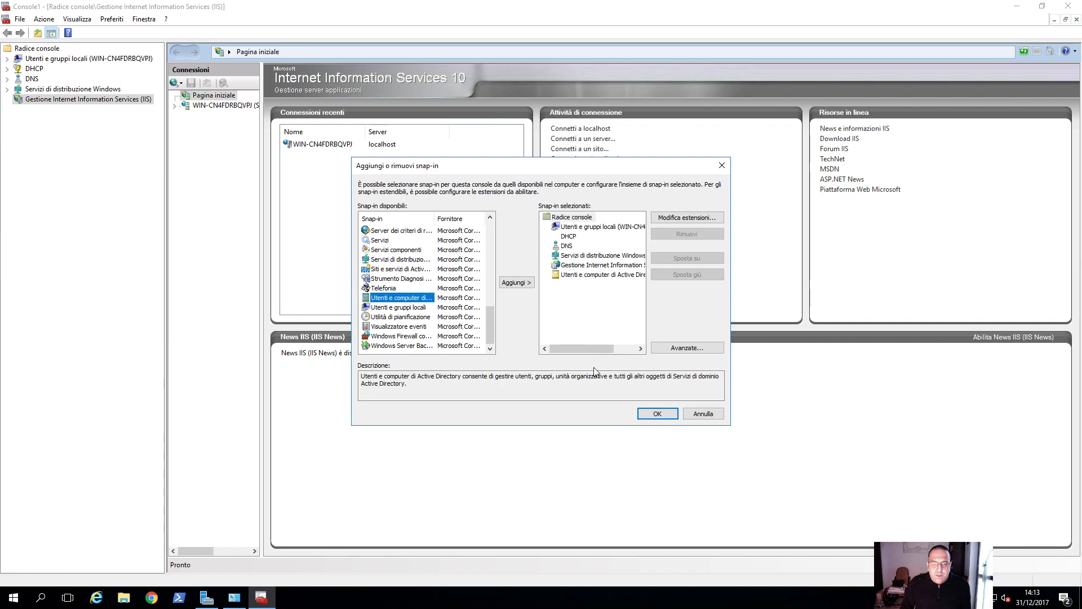
pyautogui.click(668, 417)
# Open the Users container of sistemistaitaliano.priv and select the standard domain user's account
pyautogui.click(100, 109)
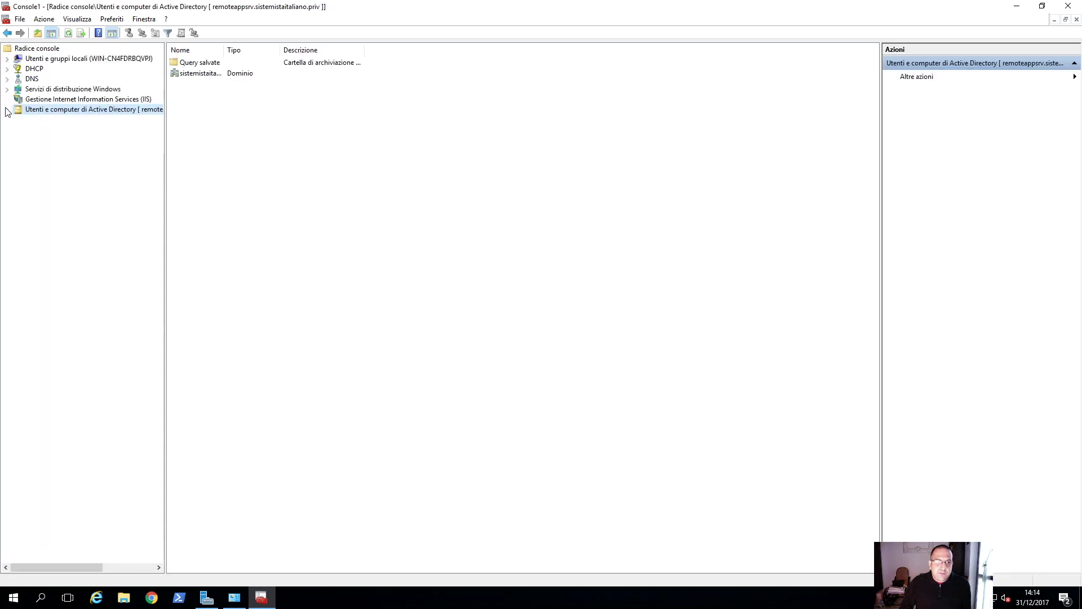
pyautogui.click(6, 109)
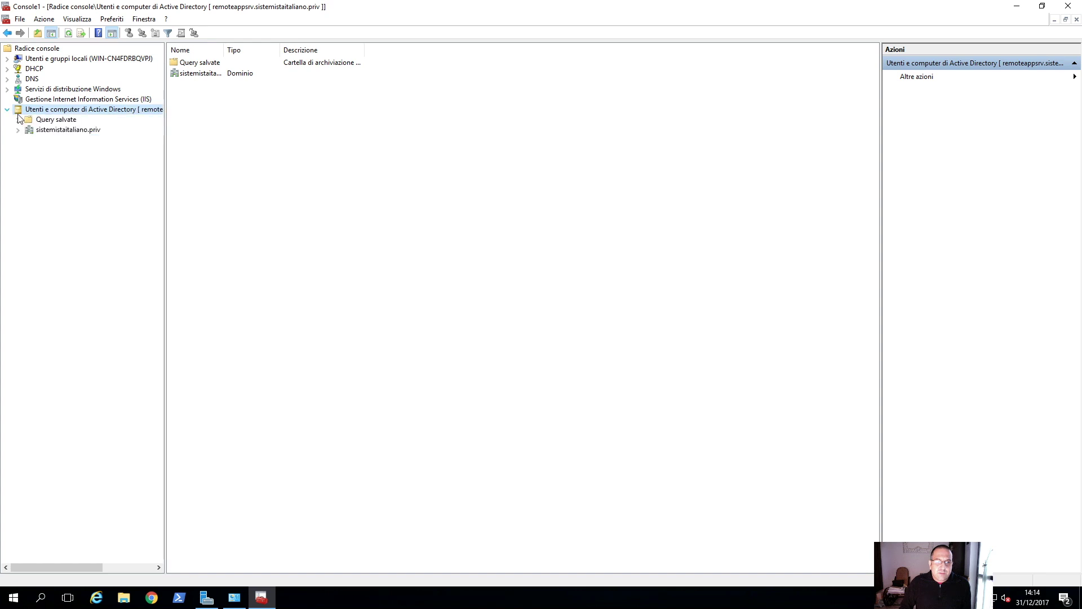
pyautogui.click(67, 130)
pyautogui.doubleClick(192, 116)
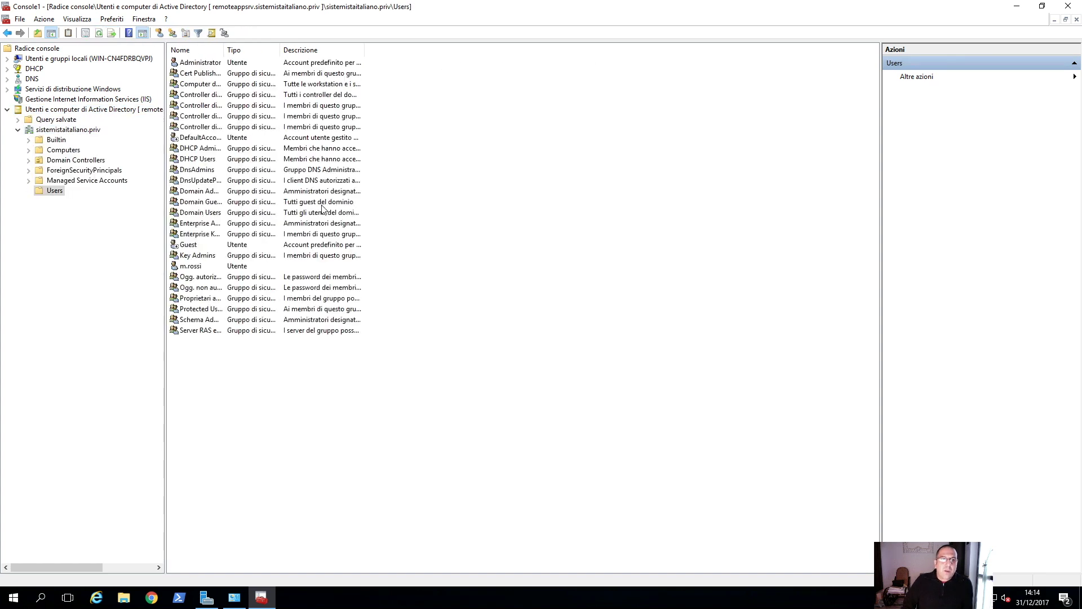
pyautogui.click(197, 268)
# Switch to the win10 session in full screen and open a maximized Microsoft Edge window
pyautogui.moveTo(352, 3)
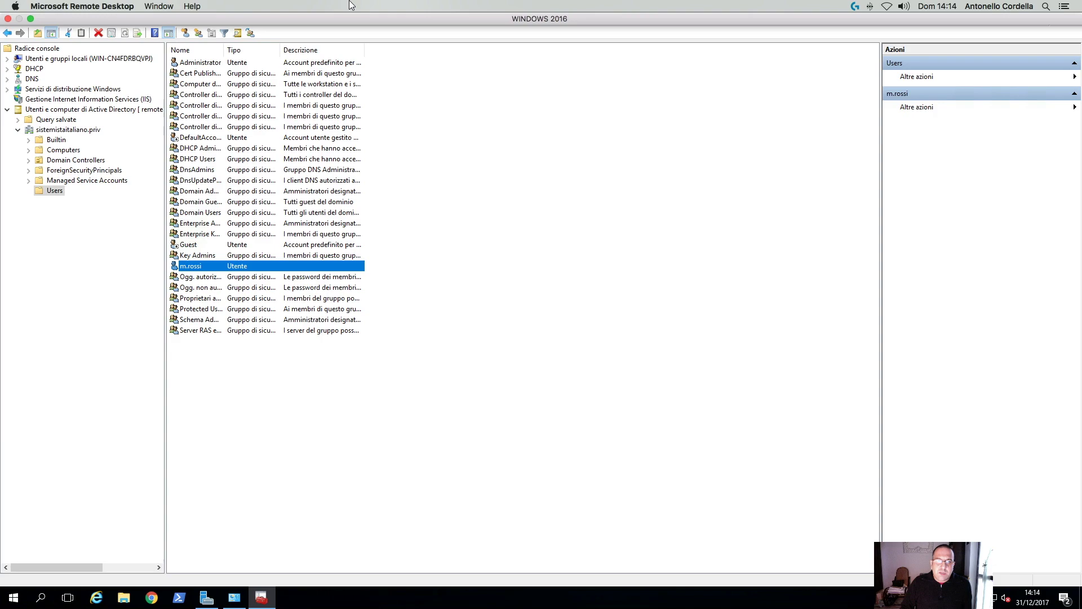
pyautogui.click(32, 19)
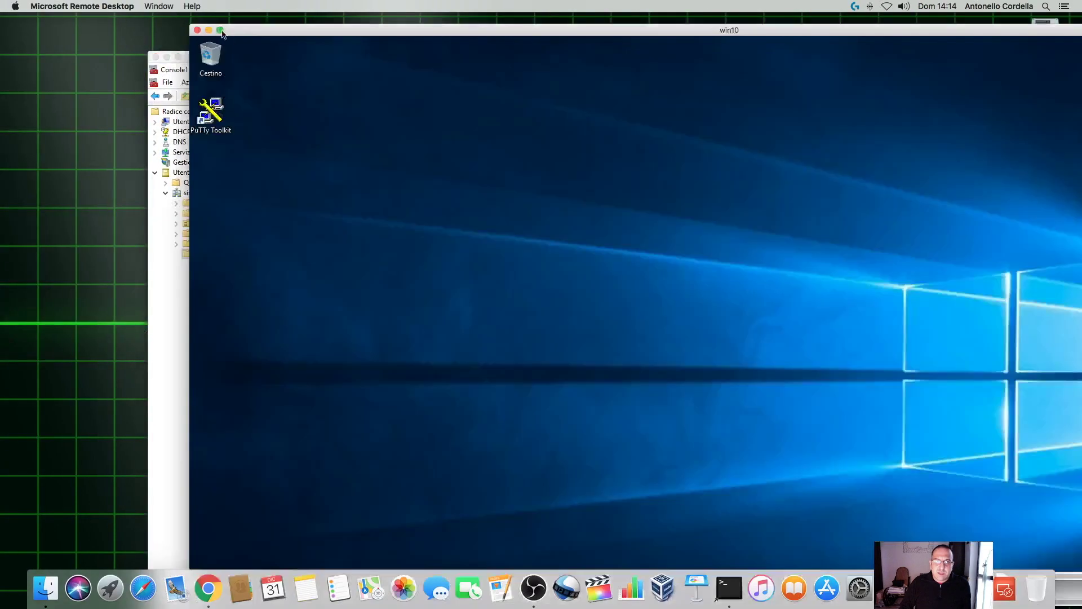
pyautogui.click(220, 31)
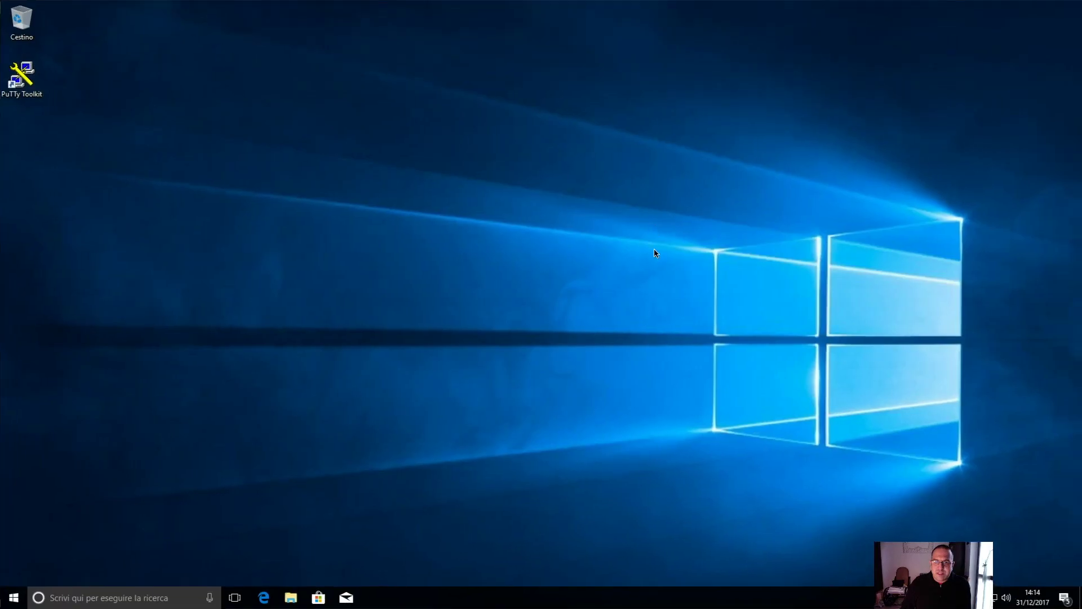
pyautogui.click(261, 599)
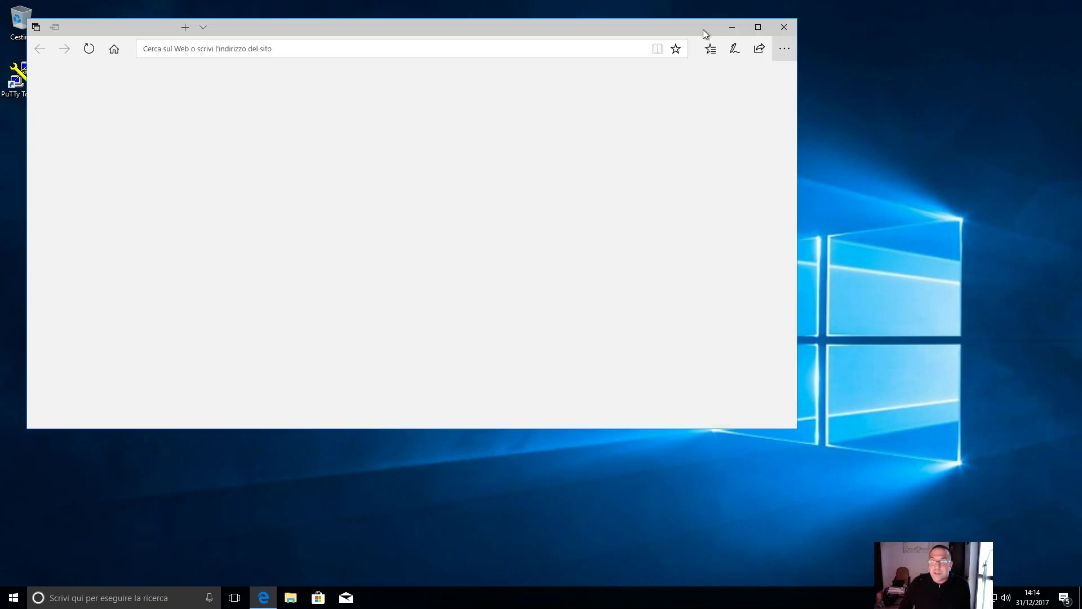
pyautogui.click(757, 28)
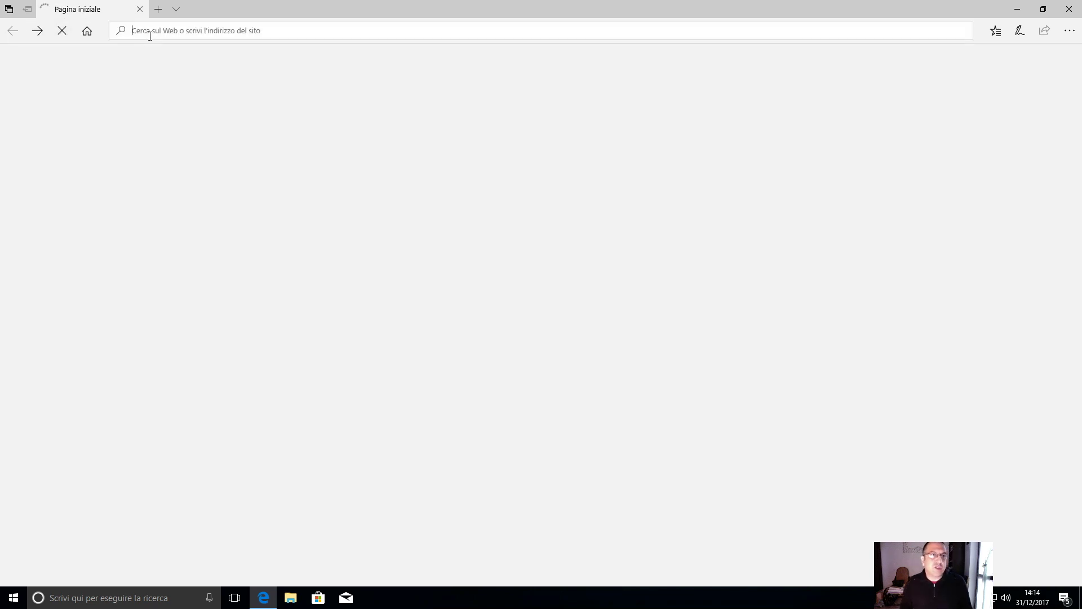
# Search for cmd on the win10 client and open the Command Prompt
pyautogui.click(148, 599)
pyautogui.write('c')
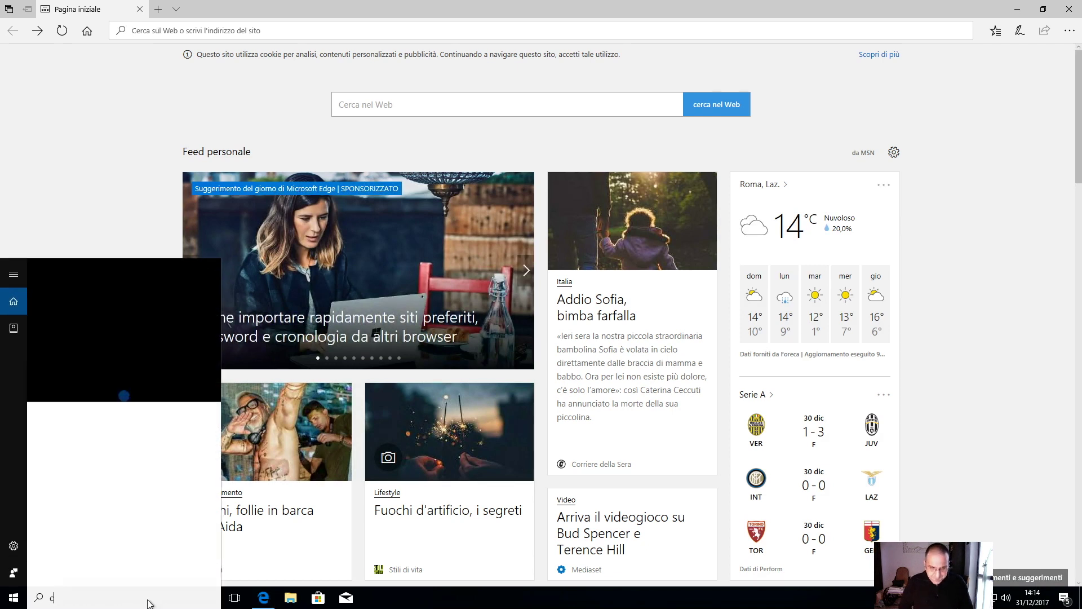
pyautogui.write('md')
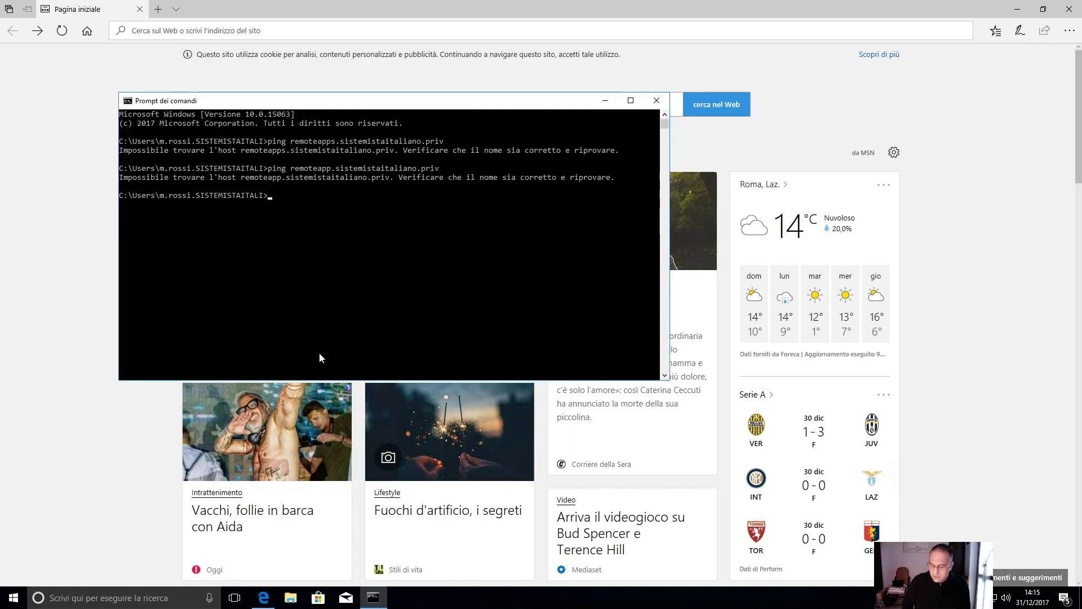
# Correct the host in the previous ping command to remoteappsrv.sistemistaitaliano.priv and run it
pyautogui.press('Up')
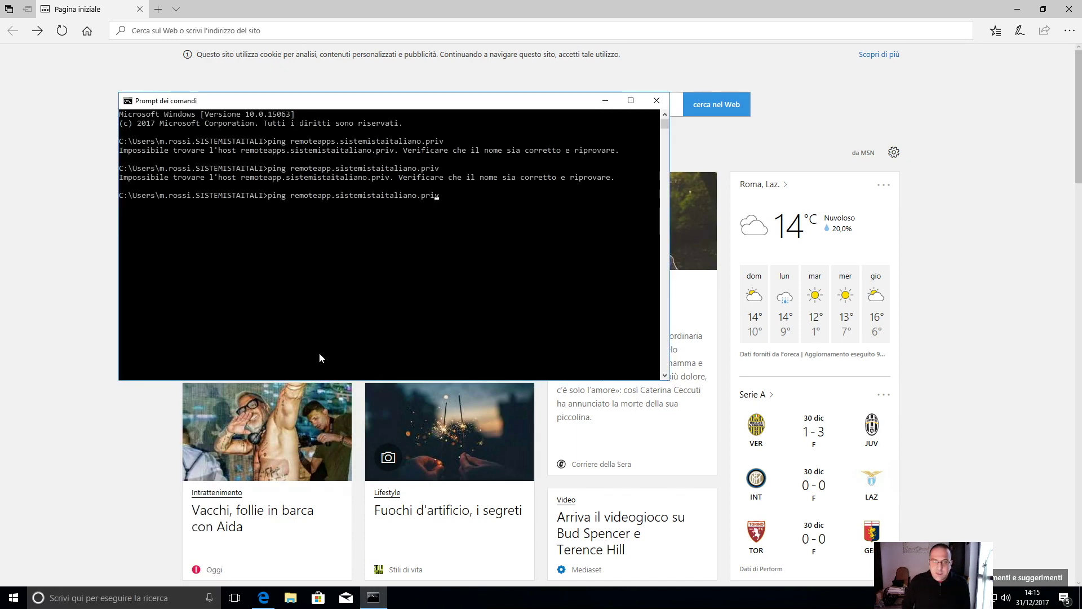
pyautogui.press('Left')
pyautogui.press('Left')
pyautogui.press('Left')
pyautogui.press('Left')
pyautogui.press('Left')
pyautogui.press('Left')
pyautogui.press('Left')
pyautogui.press('Left')
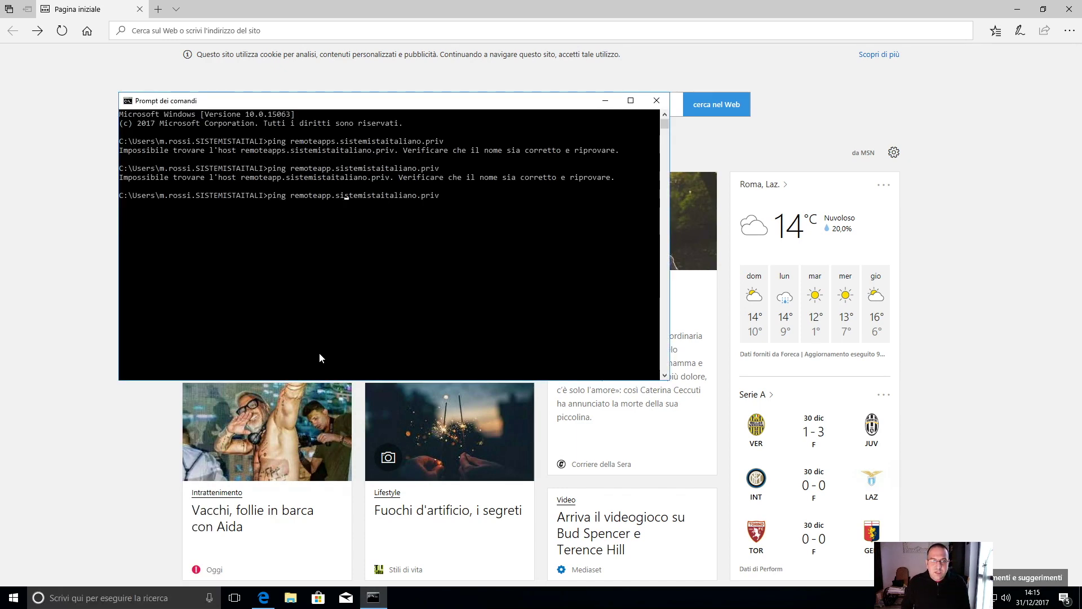
pyautogui.write('srv')
pyautogui.press('Return')
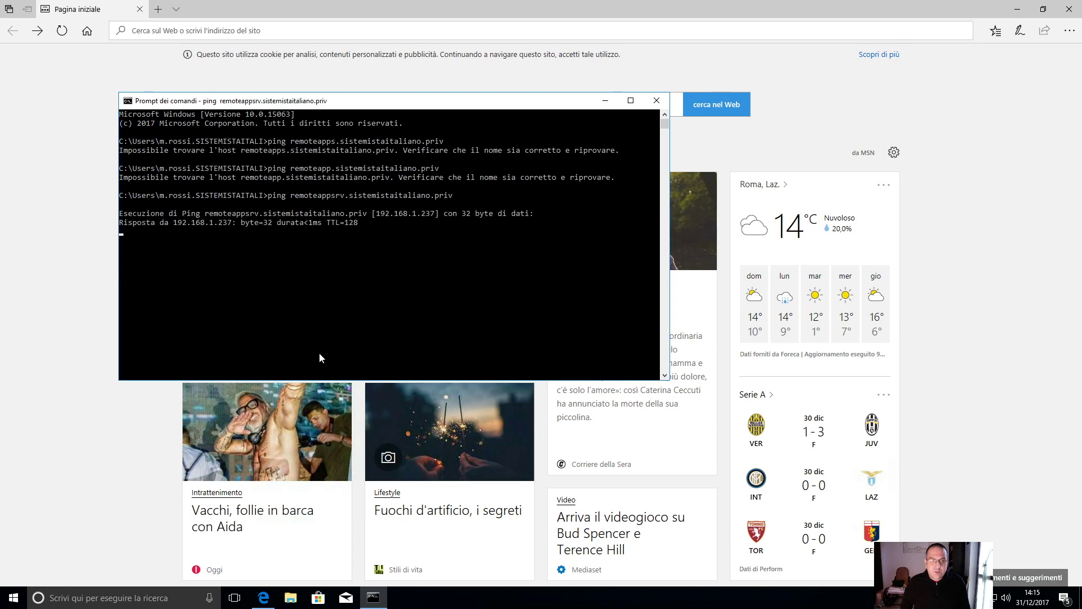
# Stop the running ping and look up remoteappsrv.sistemistaitaliano.priv from the Microsoft Edge address bar
pyautogui.hotkey('ctrl', 'c')
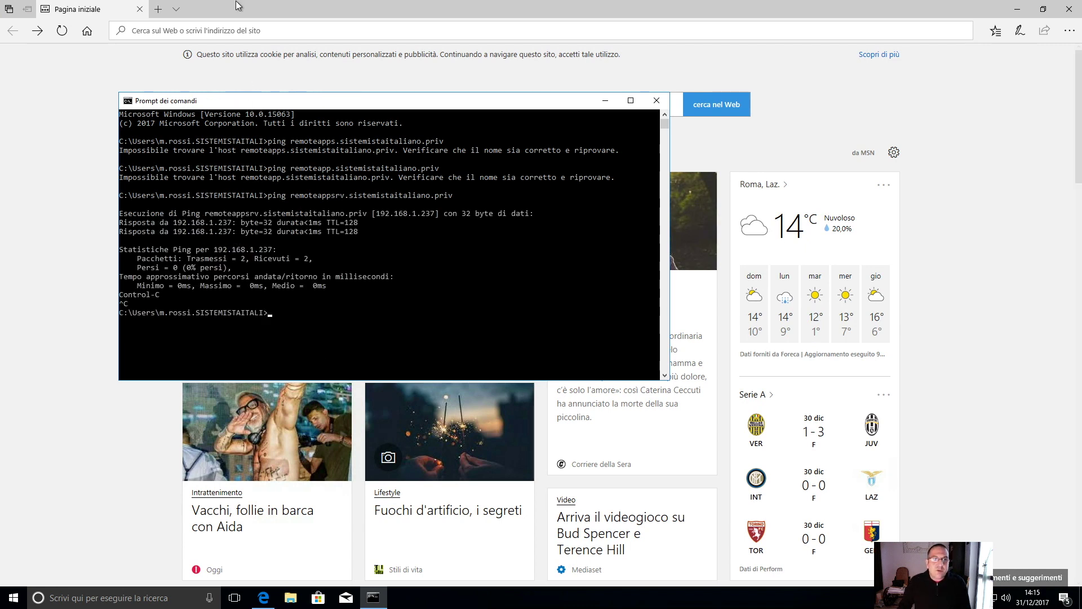
pyautogui.click(249, 30)
pyautogui.write('re')
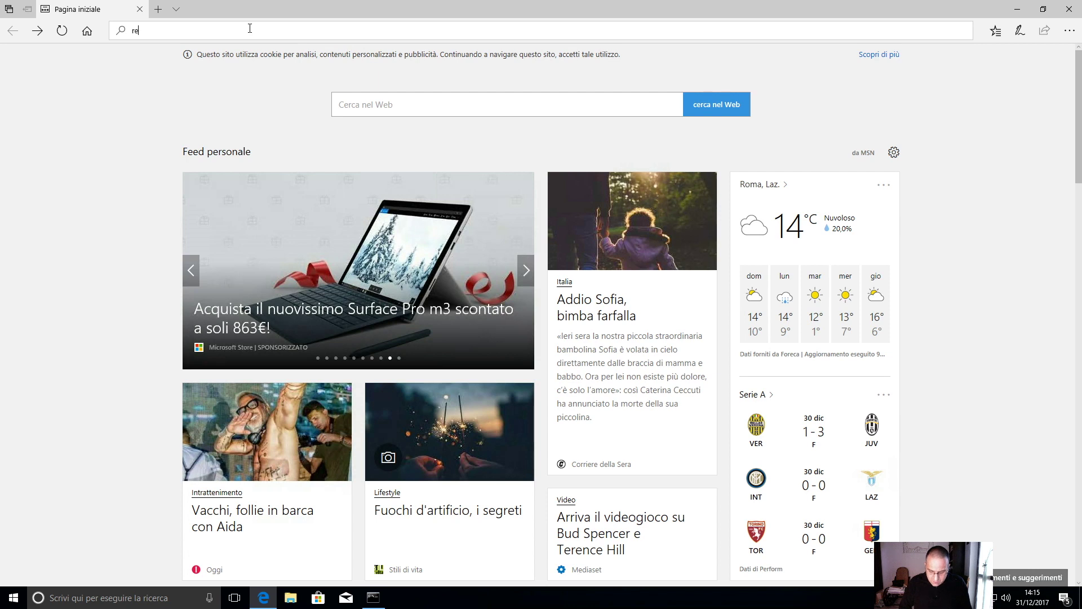
pyautogui.write('moteappsrv.sistem')
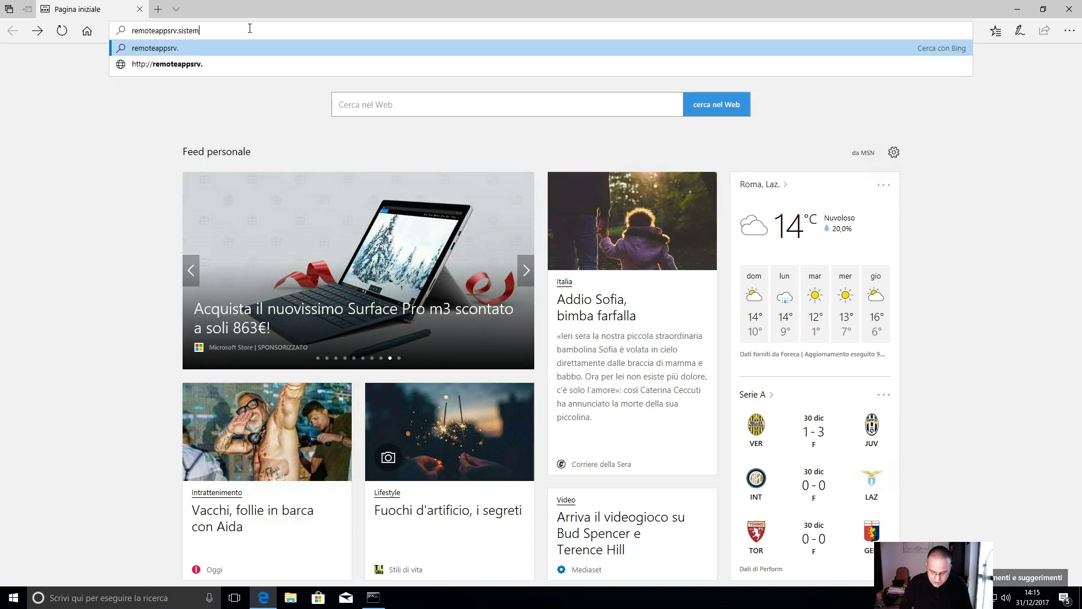
pyautogui.write('istaitaloiano')
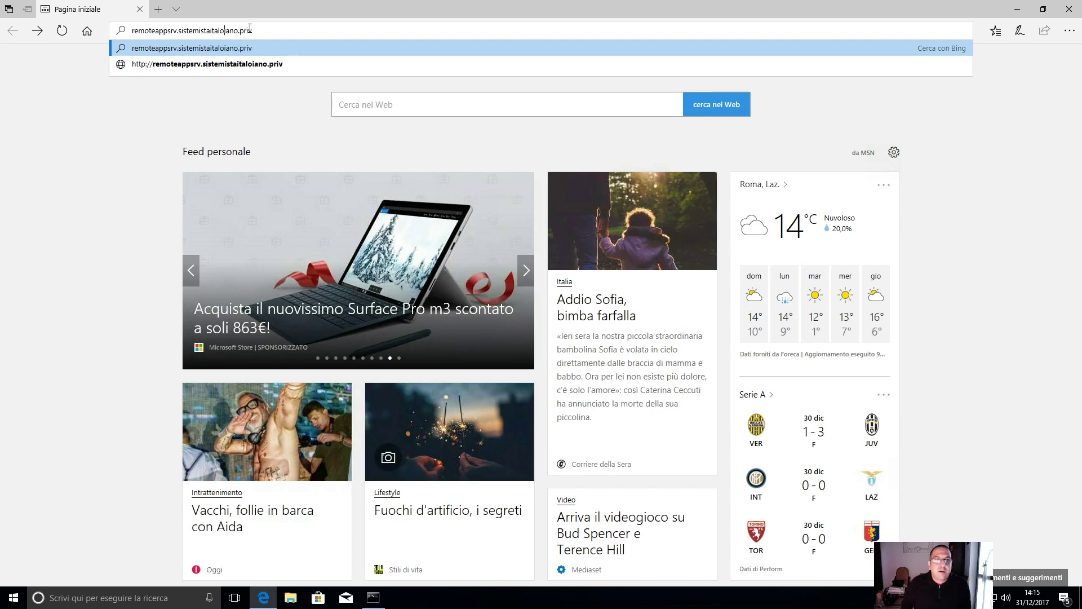
pyautogui.press('BackSpace')
pyautogui.press('Return')
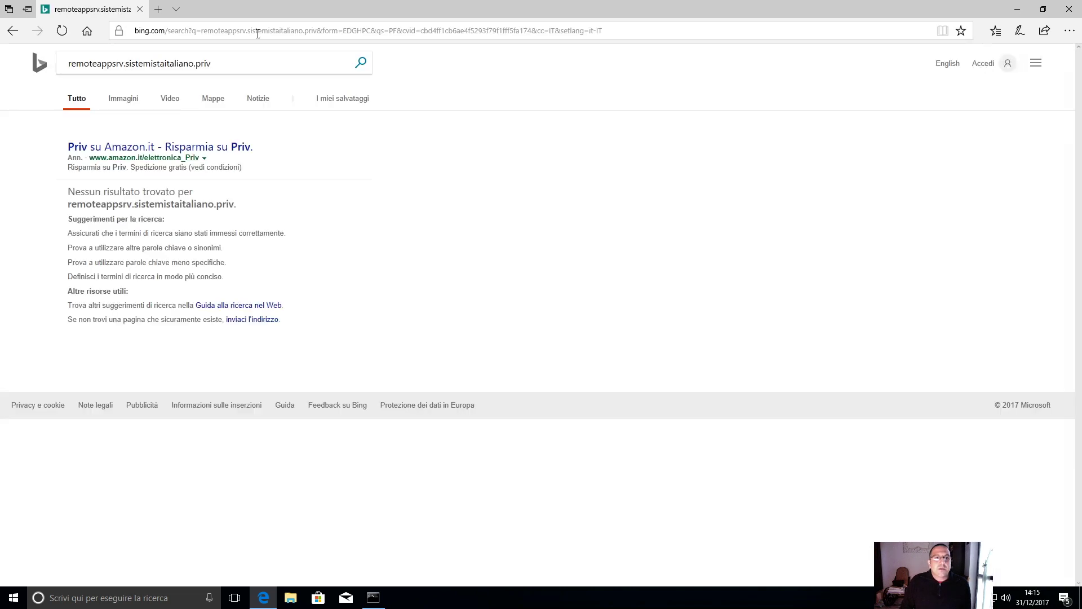
pyautogui.click(258, 32)
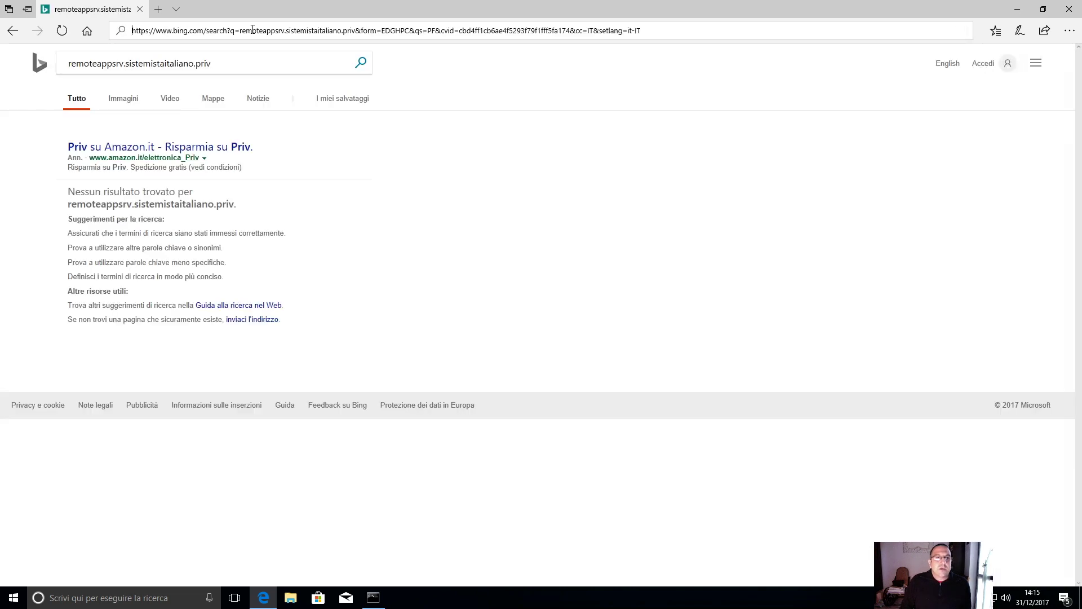
pyautogui.write('http:/')
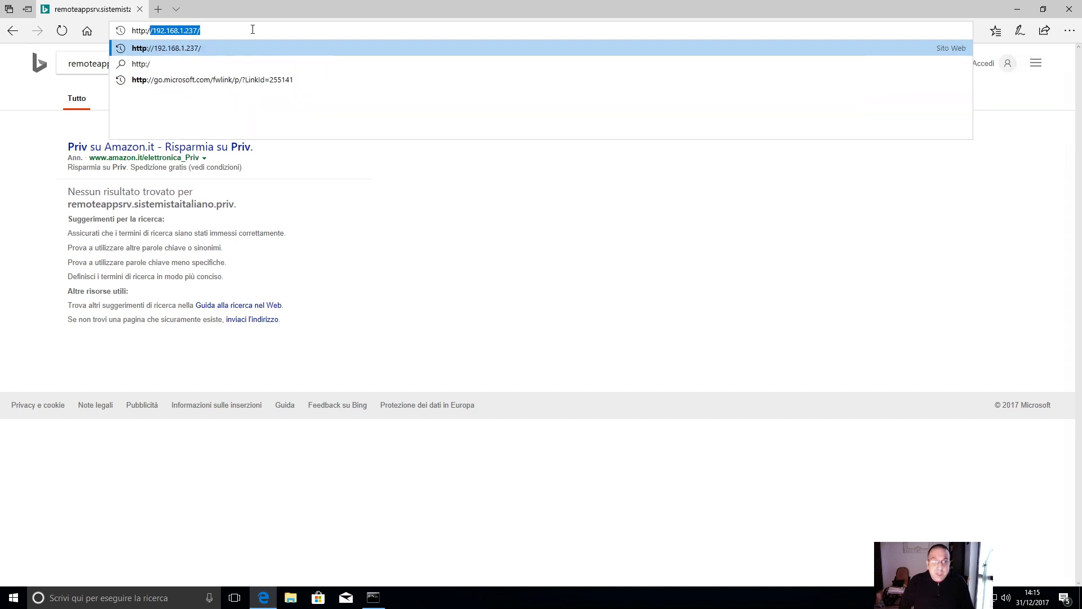
pyautogui.write('/remote')
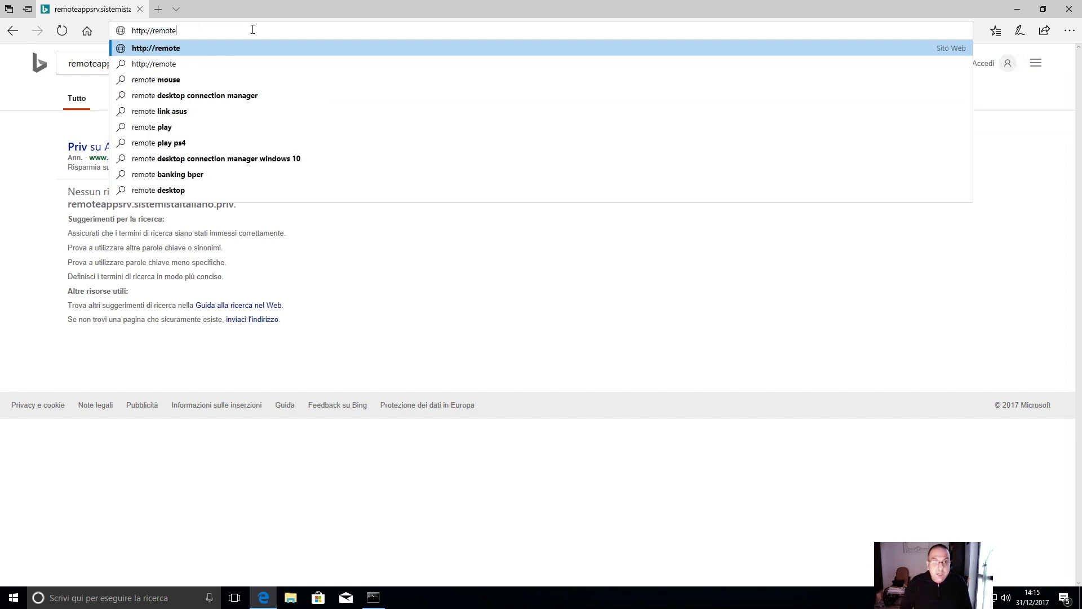
pyautogui.write('appsr')
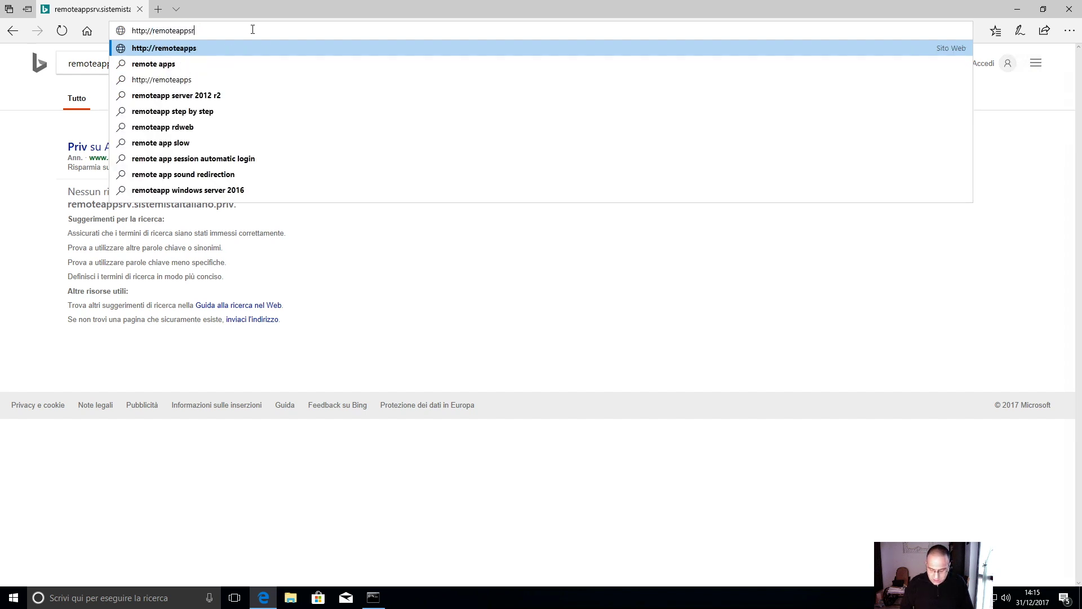
pyautogui.write('v.sistemistait')
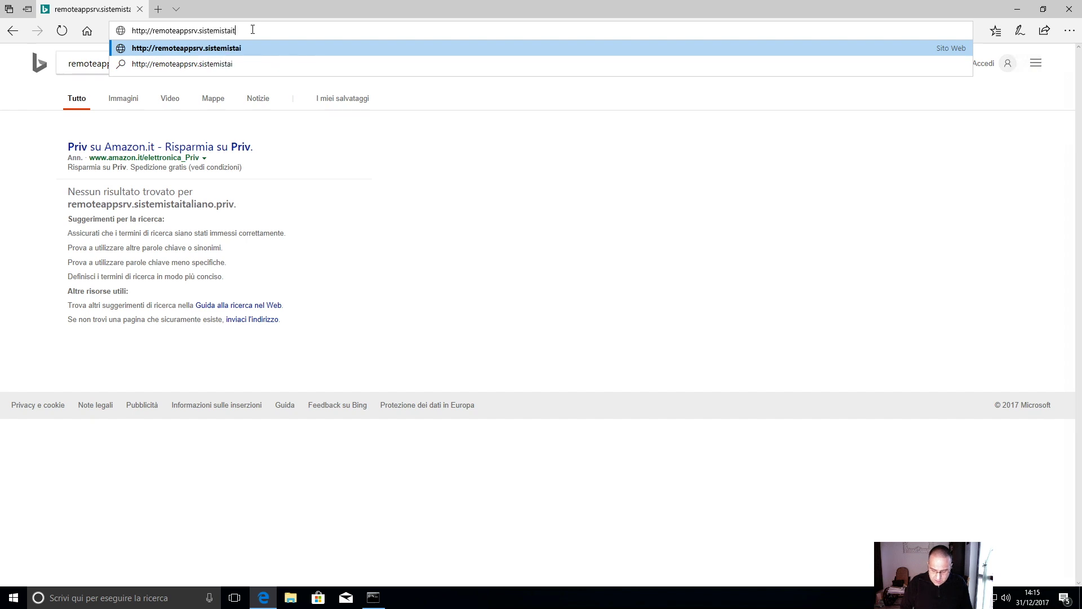
pyautogui.write('aliano.priv')
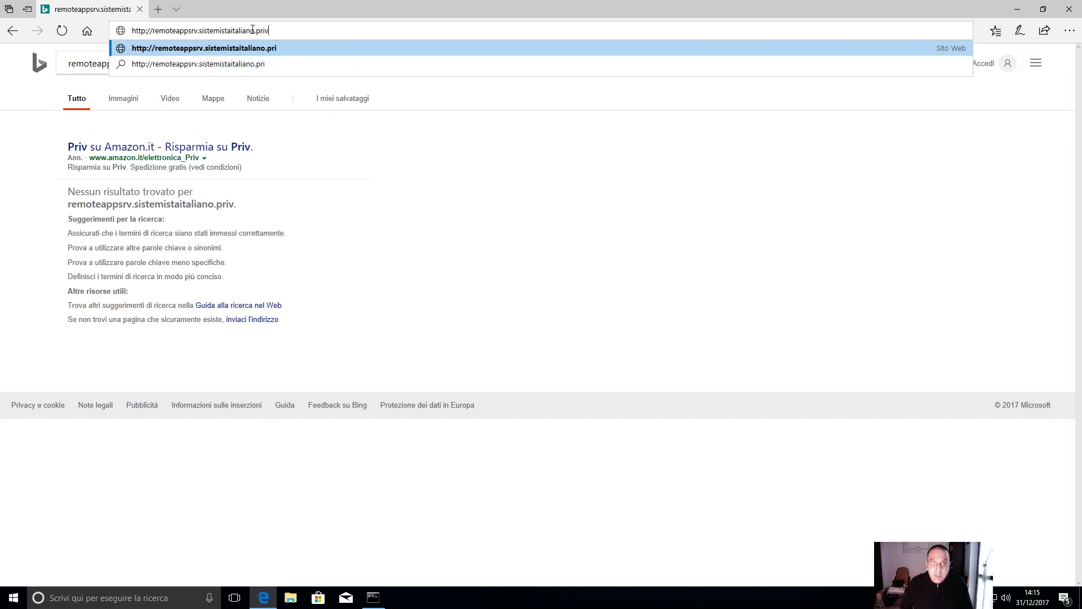
pyautogui.press('Return')
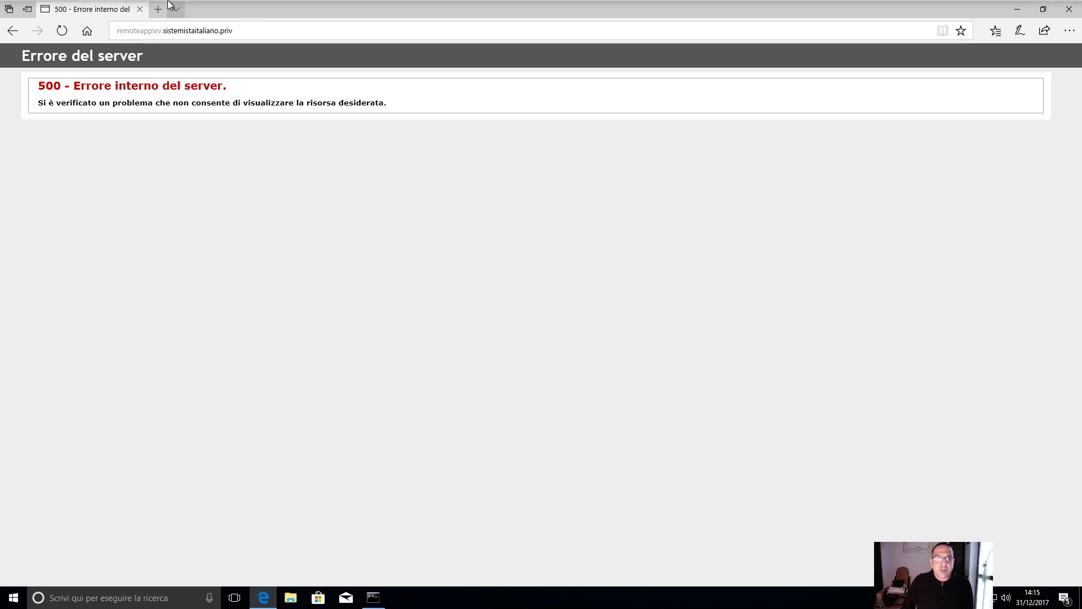
# Minimize Edge and search for chrome on the win10 client
pyautogui.click(264, 599)
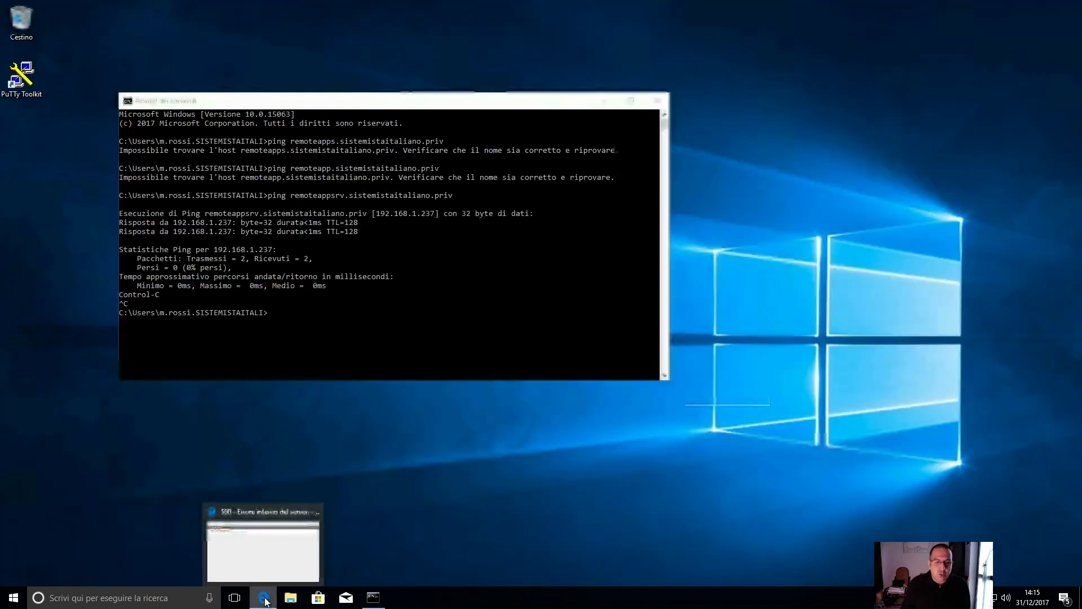
pyautogui.click(21, 598)
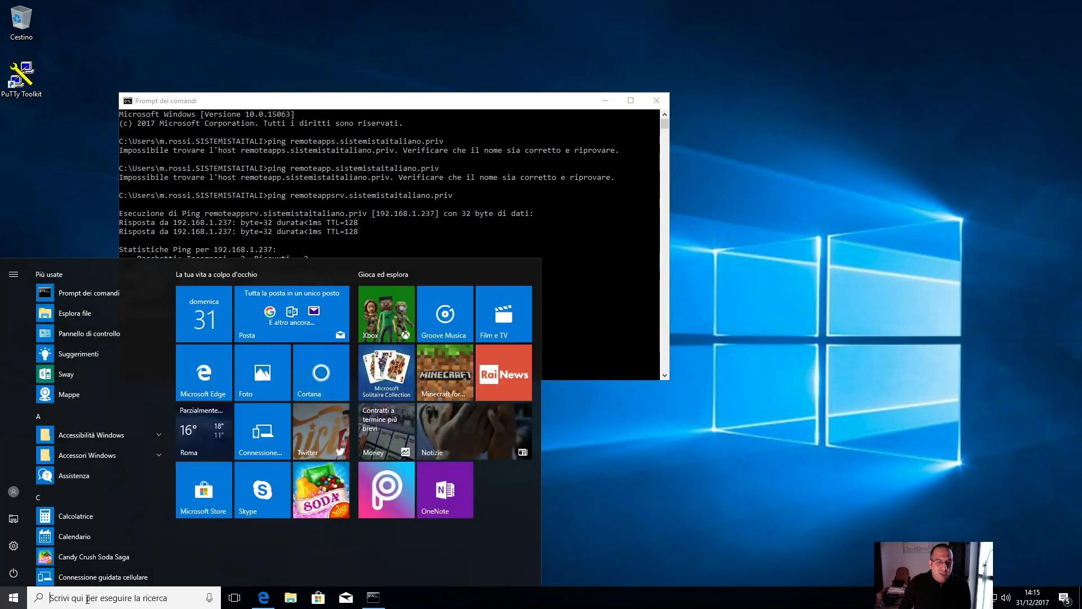
pyautogui.write('chrome')
pyautogui.press('Return')
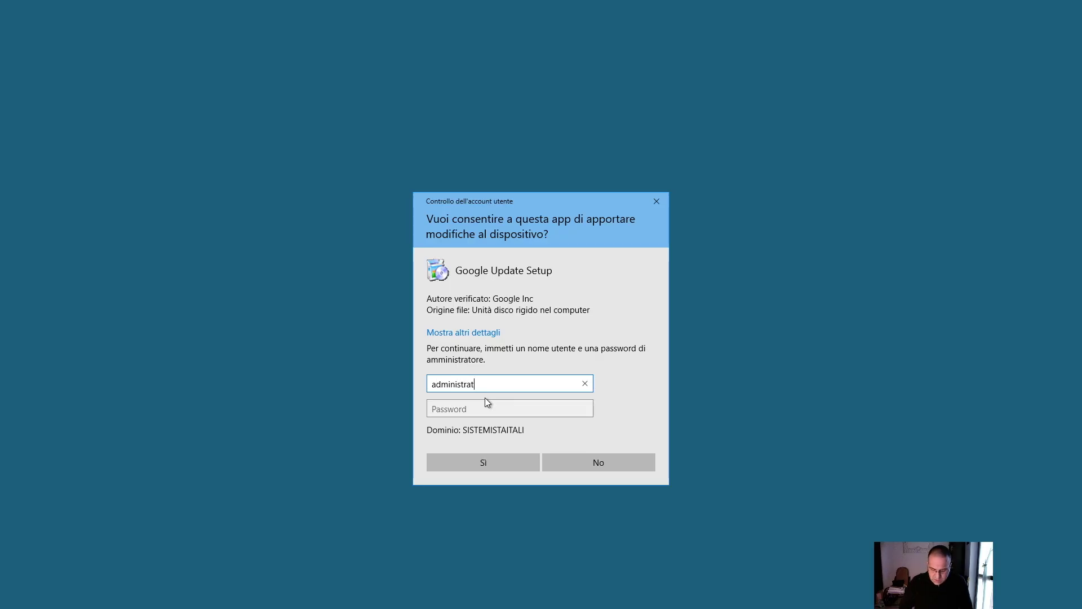
# Authorize Google Update Setup with the administrator user name and the account password
pyautogui.write('or')
pyautogui.press('Tab')
pyautogui.write('•••••')
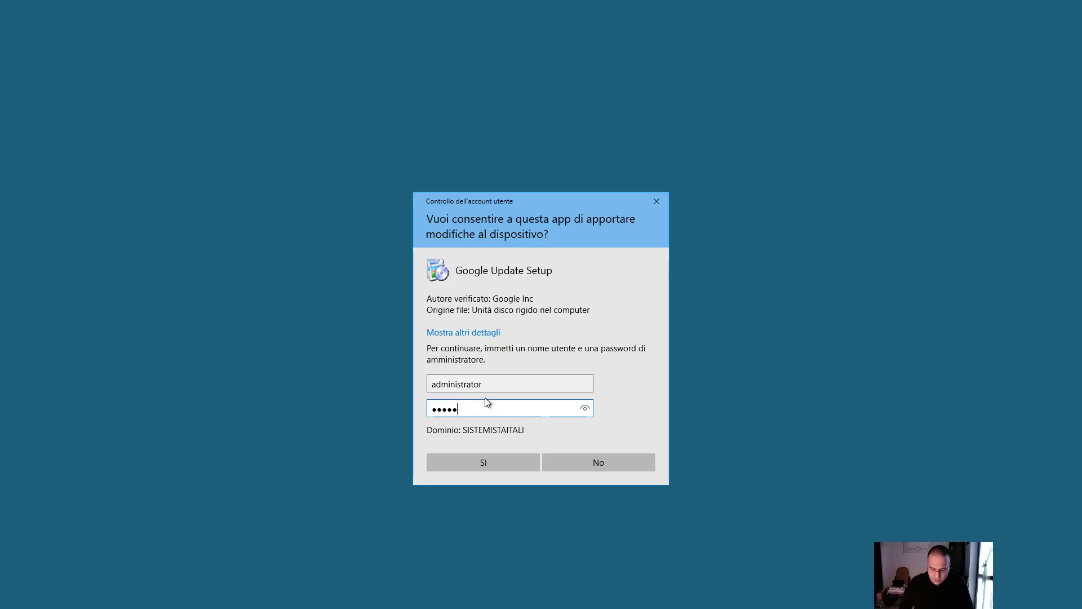
pyautogui.write('•••••')
pyautogui.press('Return')
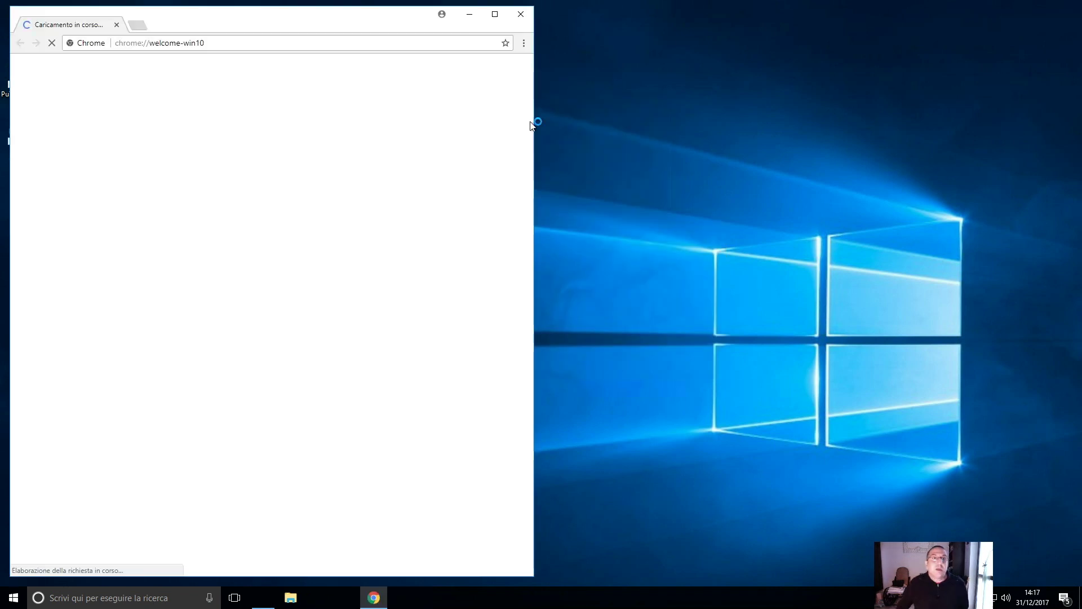
pyautogui.click(495, 14)
pyautogui.click(248, 25)
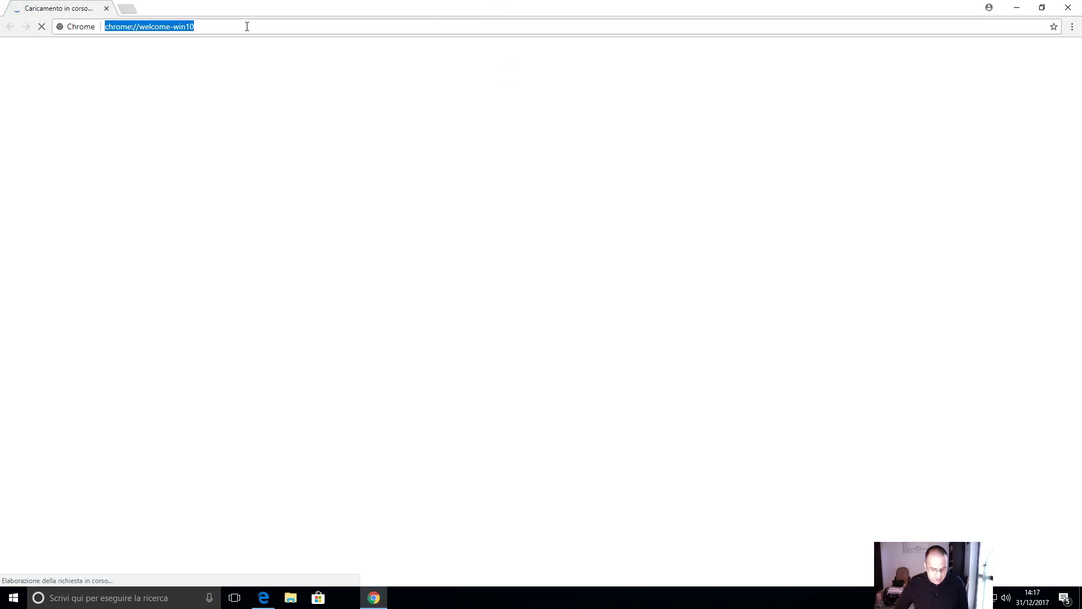
pyautogui.write('http://remoteappsrv.sistemistaitaliano.priv/')
pyautogui.press('Return')
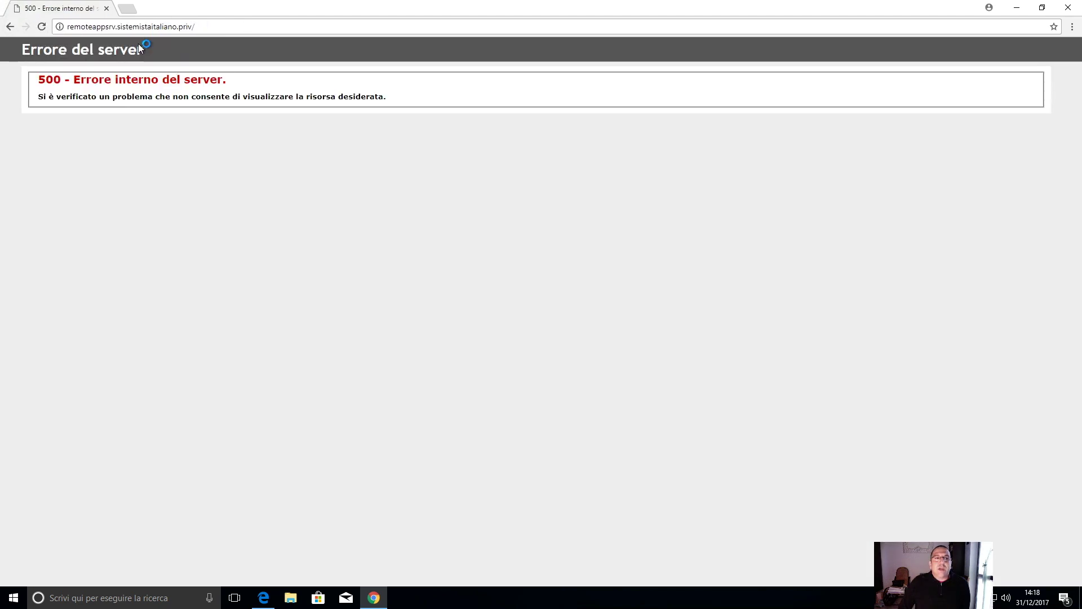
# Copy the site address from Chrome and switch to the WINDOWS 2016 session in full screen
pyautogui.click(188, 25)
pyautogui.hotkey('ctrl', 'c')
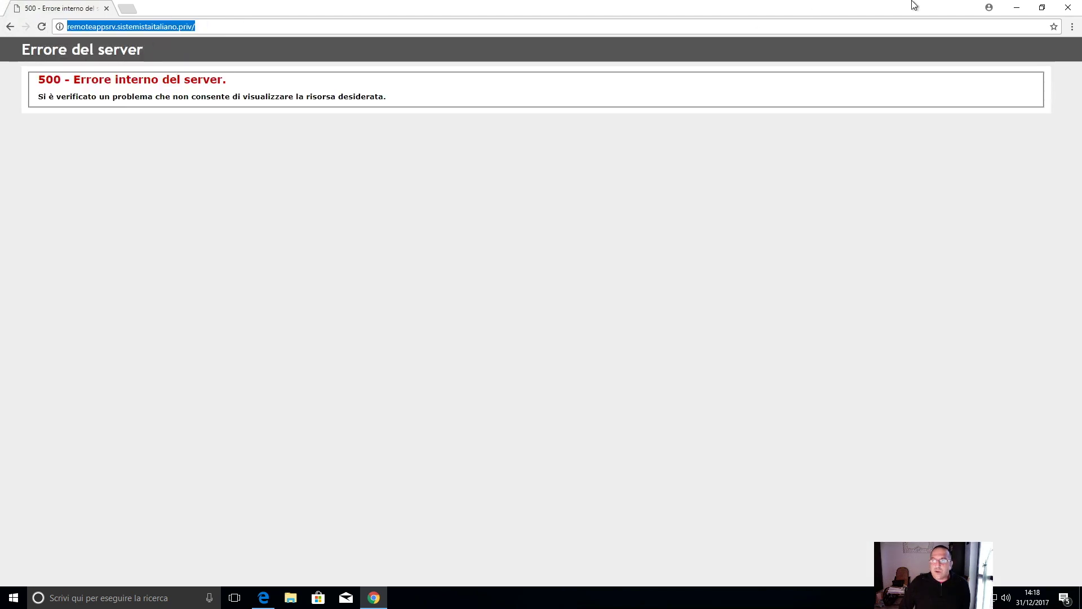
pyautogui.click(1043, 8)
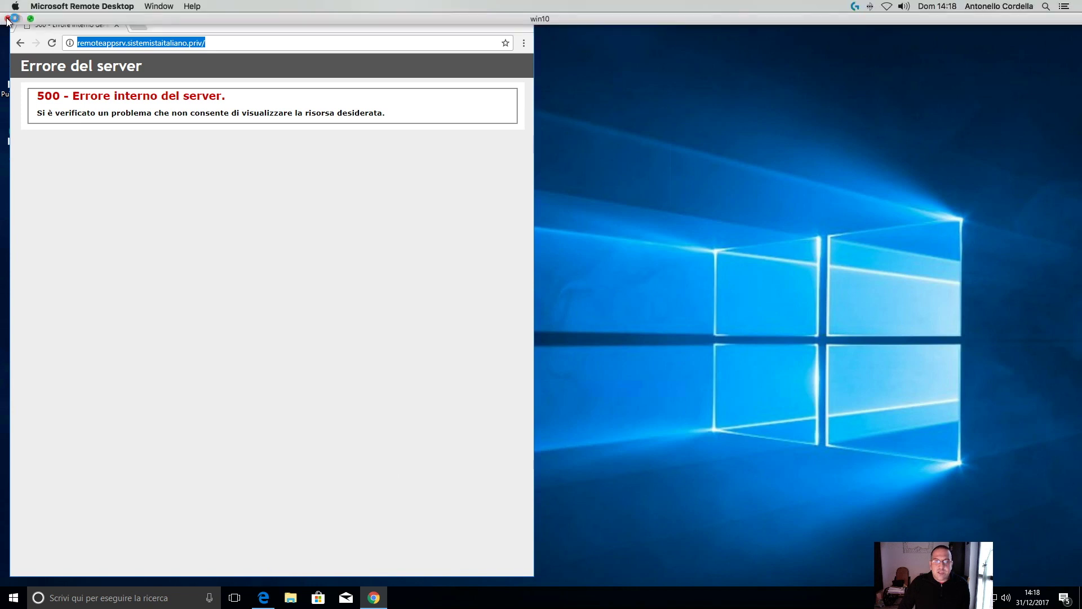
pyautogui.click(30, 20)
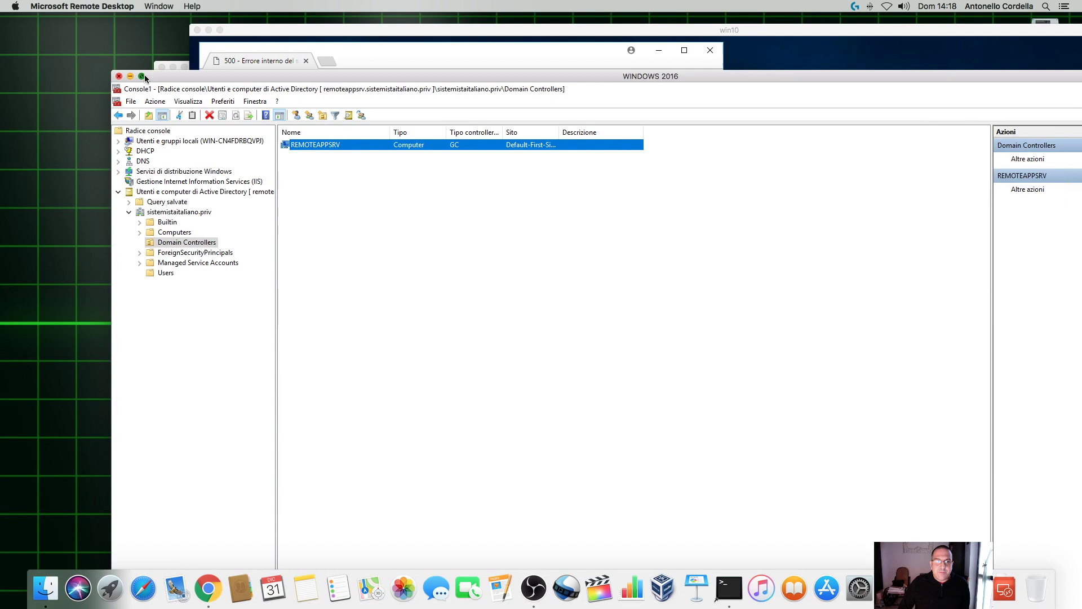
pyautogui.click(144, 76)
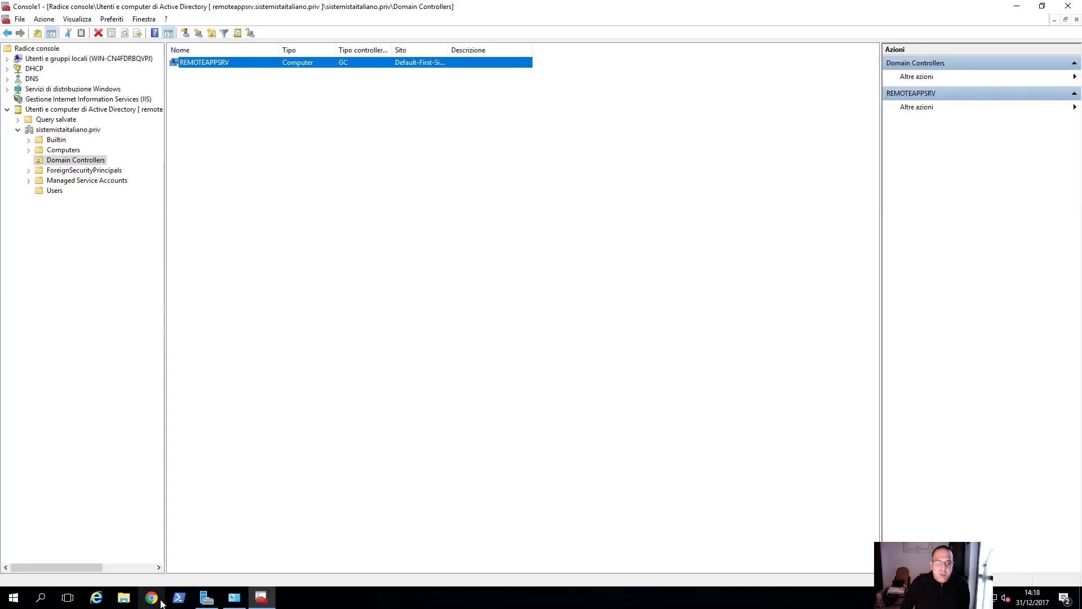
# Open Internet Explorer on the server and configure it not to use the recommended settings
pyautogui.click(97, 599)
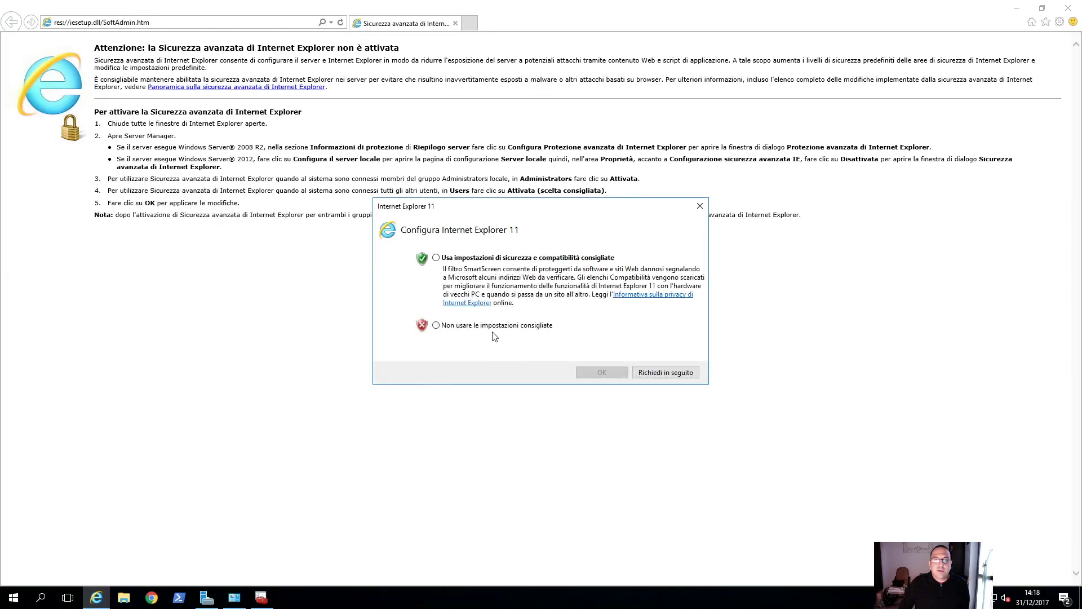
pyautogui.click(490, 332)
pyautogui.click(598, 373)
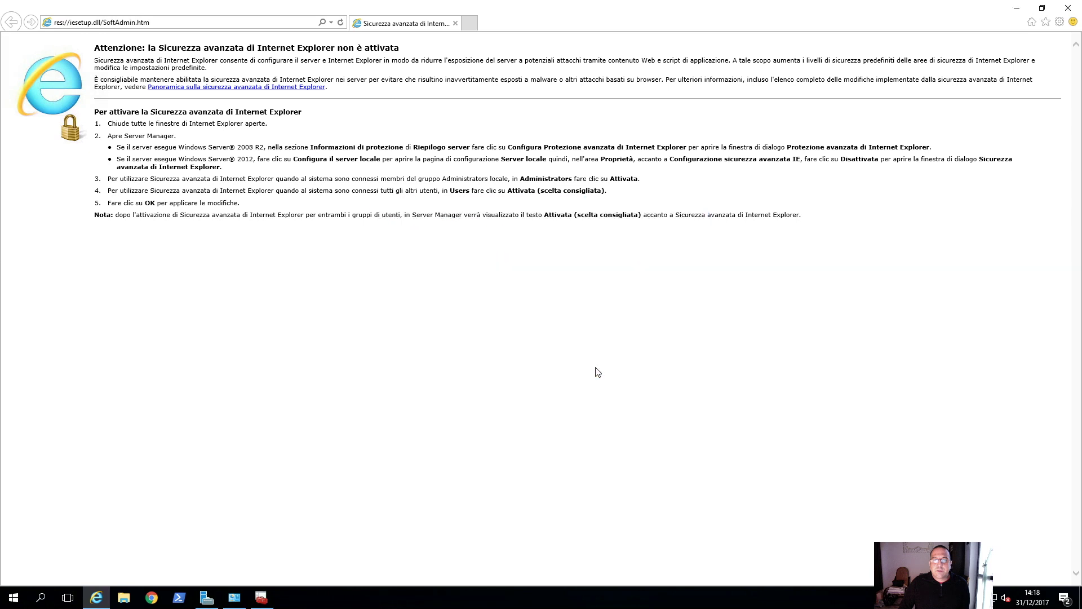
pyautogui.click(180, 22)
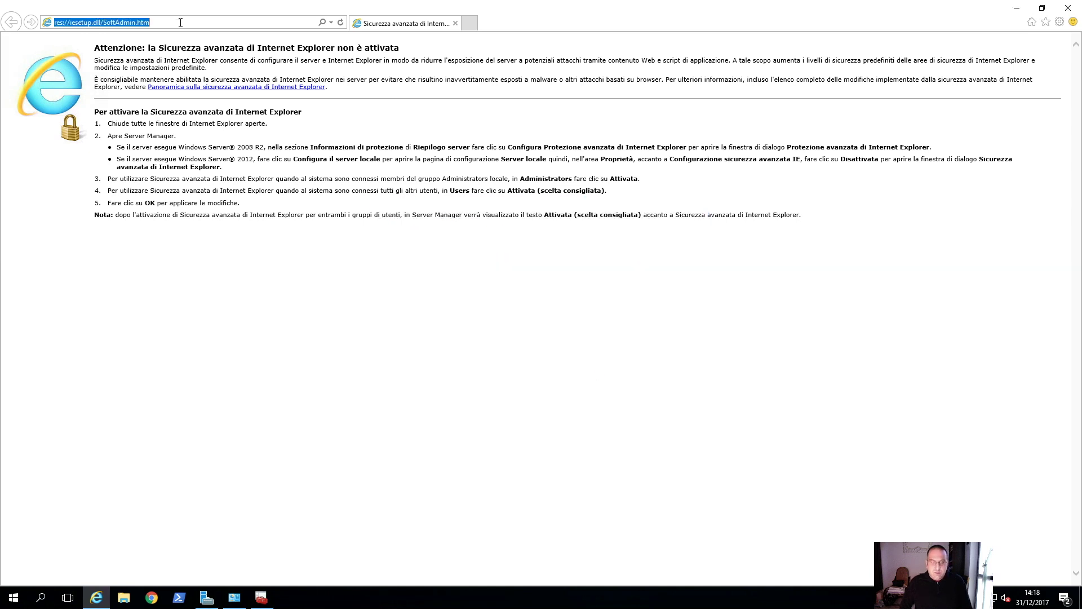
pyautogui.hotkey('ctrl', 'v')
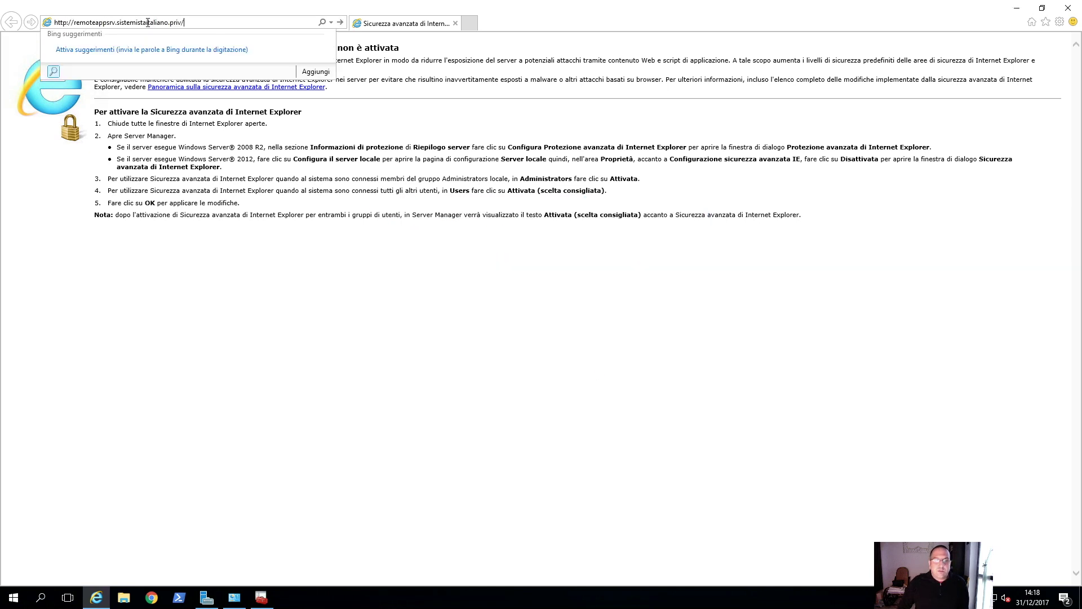
pyautogui.press('Return')
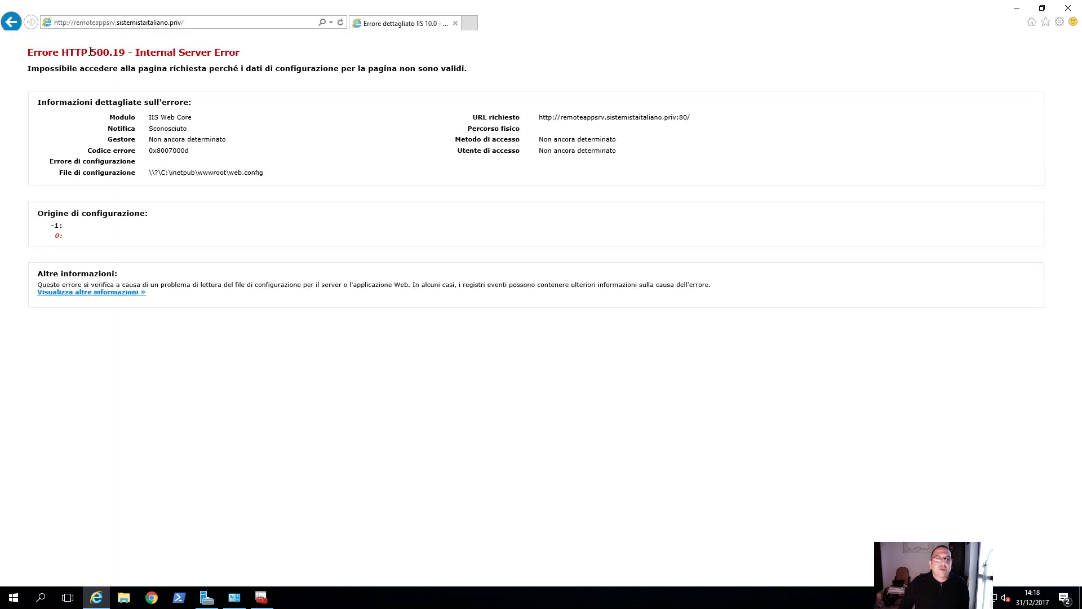
pyautogui.moveTo(90, 52); pyautogui.dragTo(126, 52)
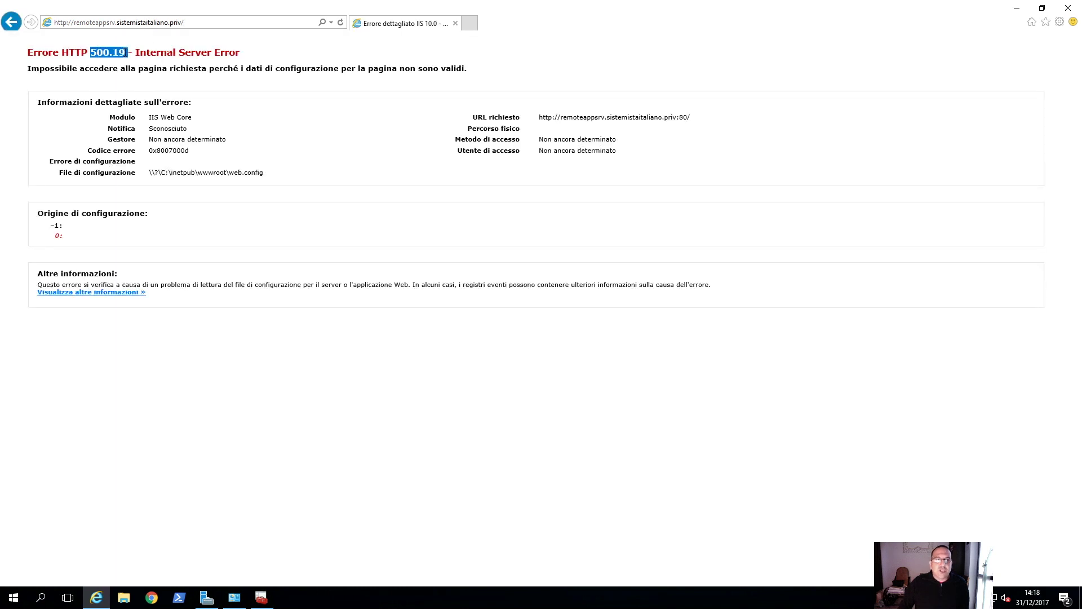
pyautogui.doubleClick(169, 150)
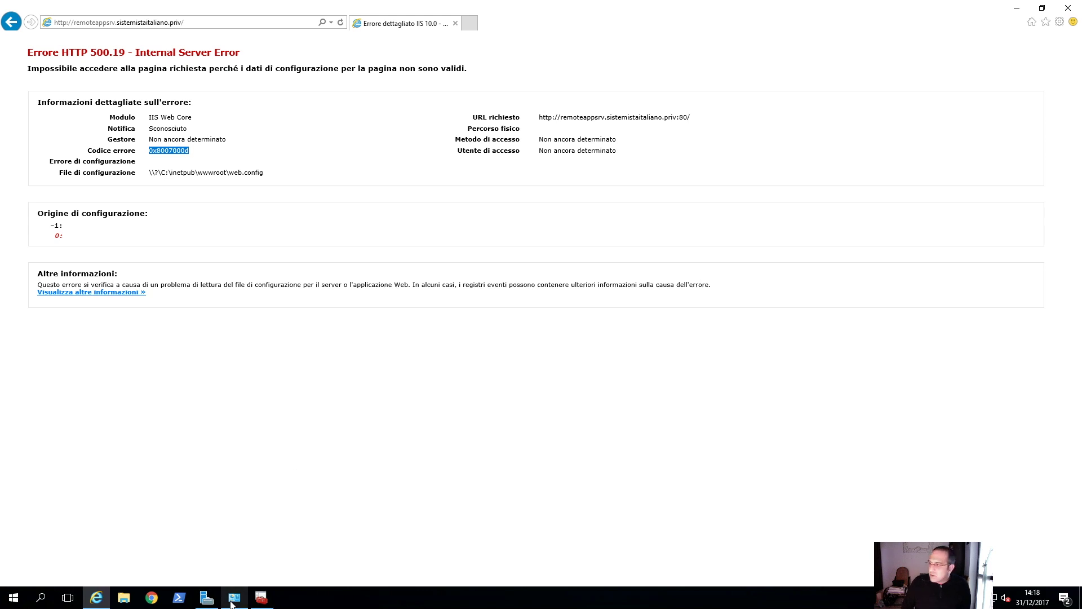
pyautogui.click(351, 488)
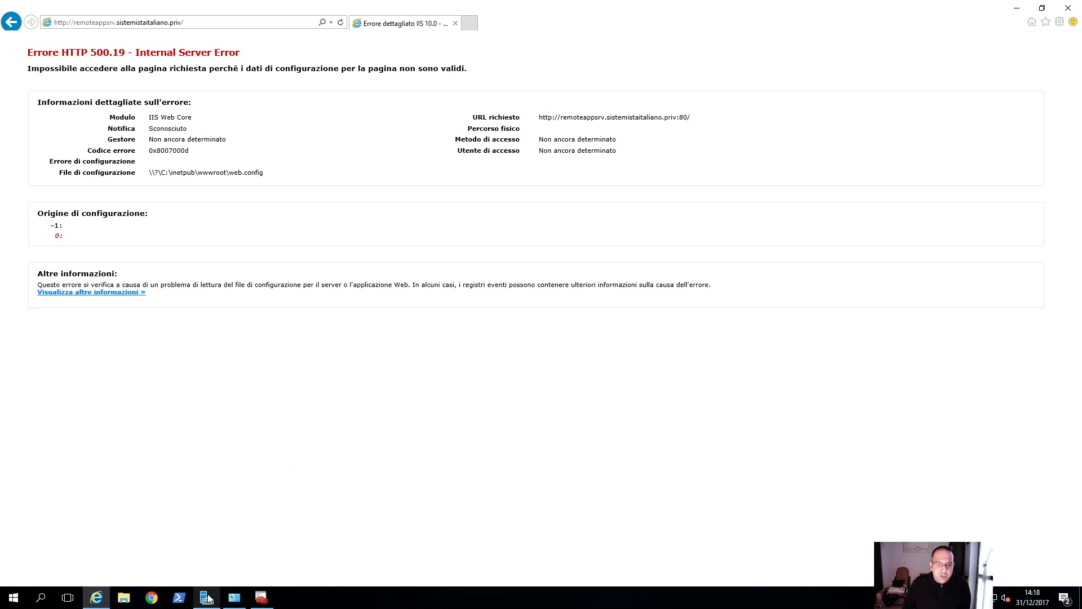
# Minimize Internet Explorer and open Editor di configurazione for server WIN-CN4FDRBQVPJ under Gestione Internet Information Services (IIS) in the console
pyautogui.click(1027, 7)
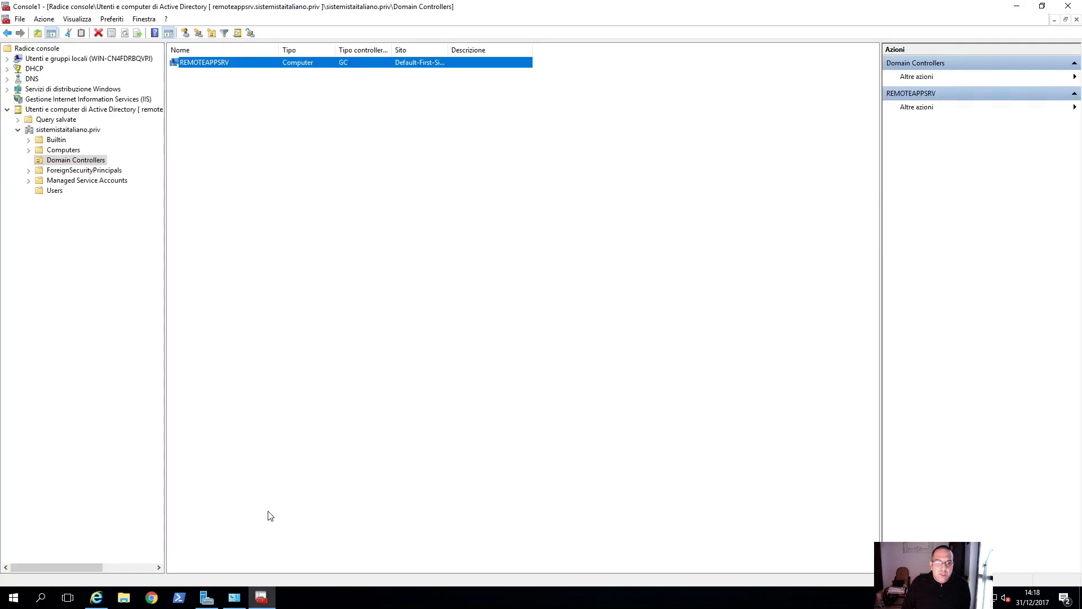
pyautogui.click(89, 101)
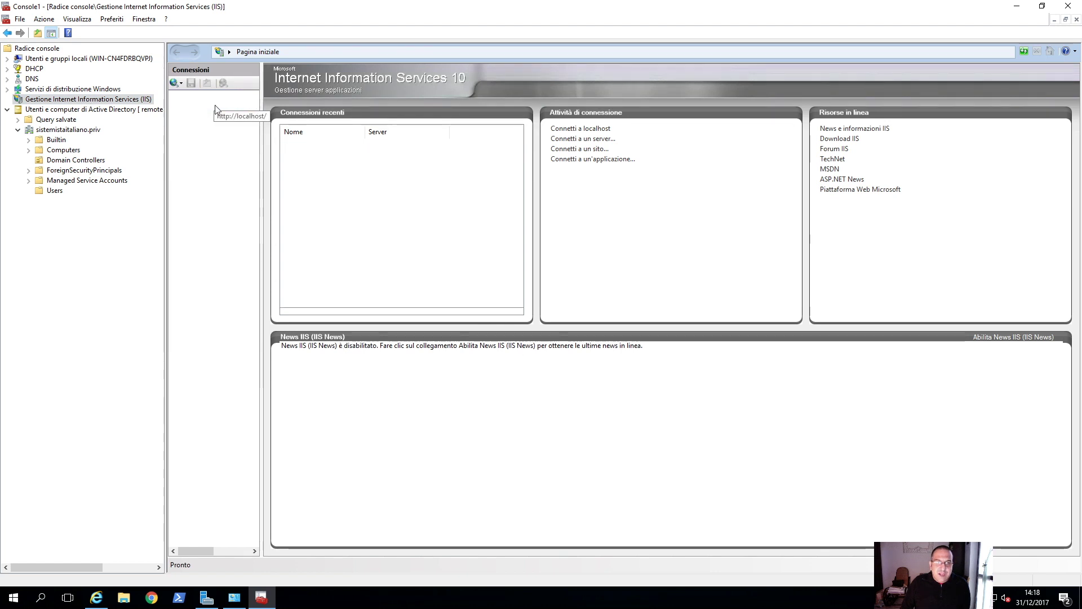
pyautogui.click(214, 107)
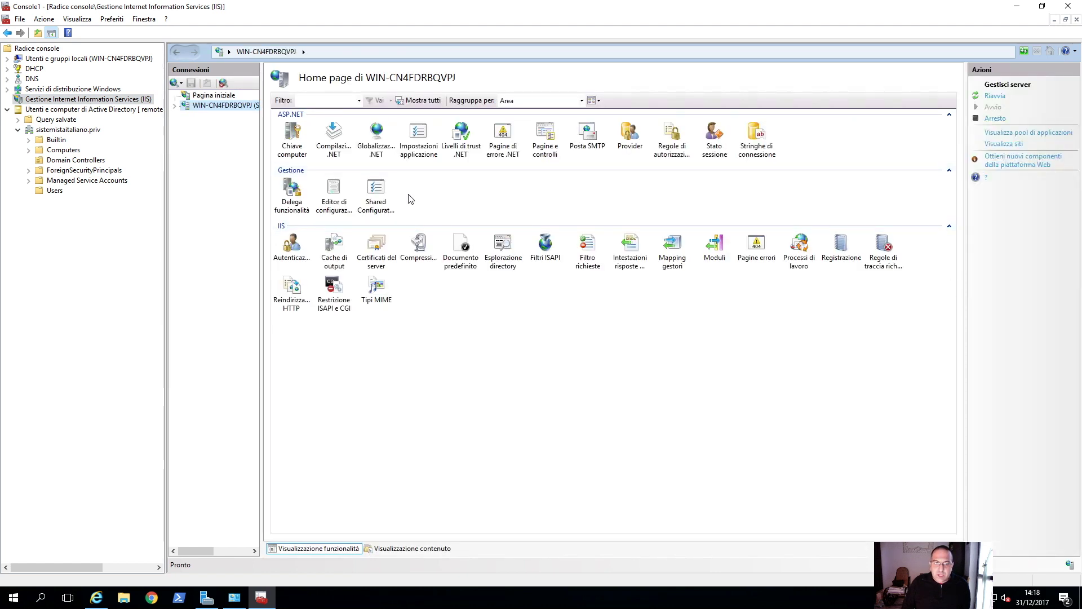
pyautogui.doubleClick(337, 192)
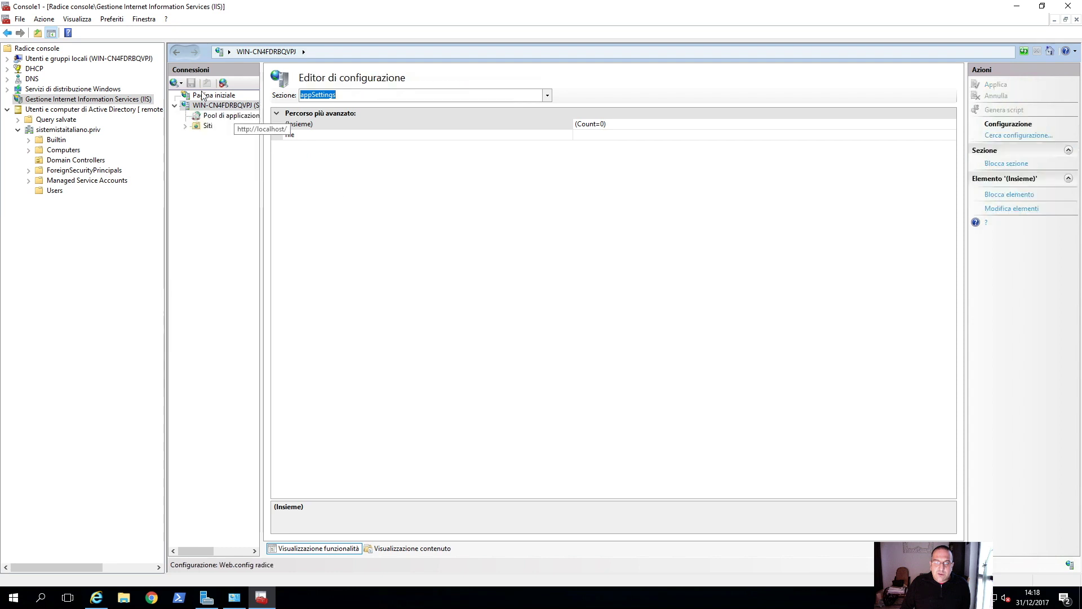
# Try to open Editor di configurazione for Default Web Site under Siti and dismiss the error dialog
pyautogui.click(184, 126)
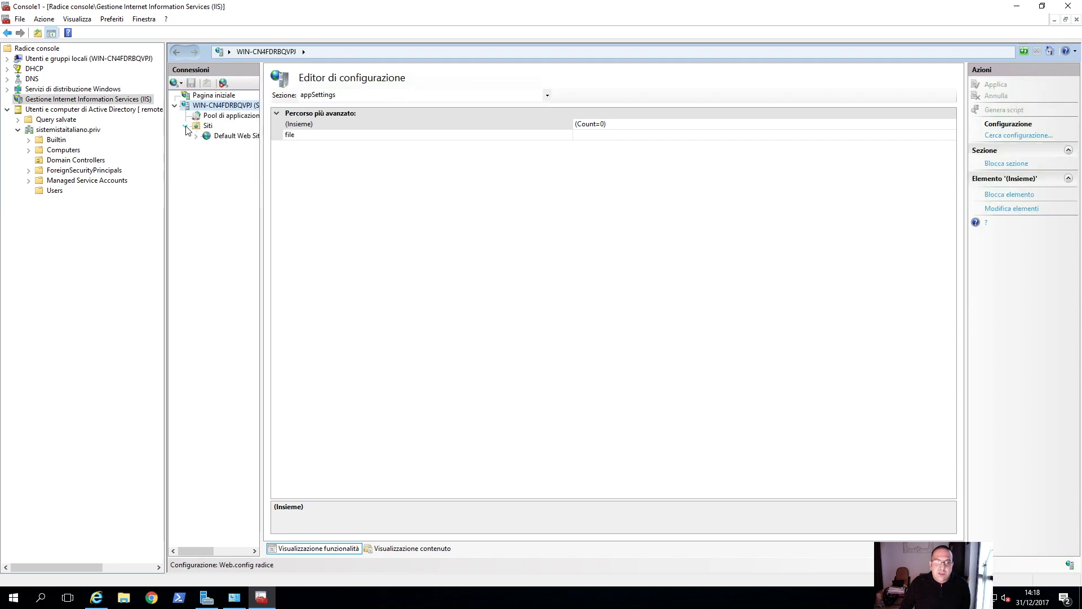
pyautogui.click(223, 136)
pyautogui.doubleClick(299, 203)
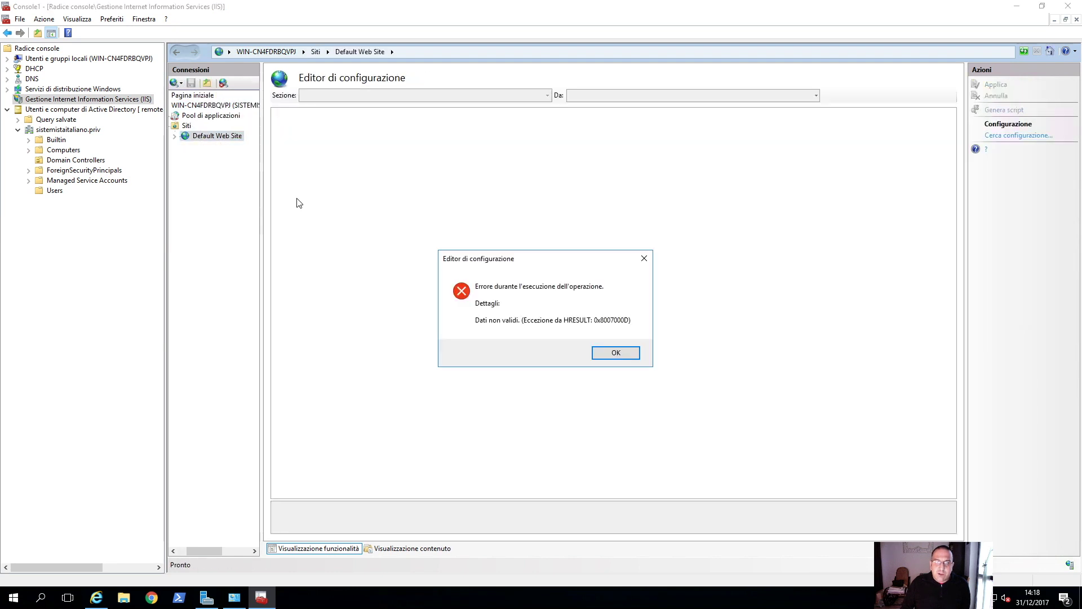
pyautogui.click(616, 352)
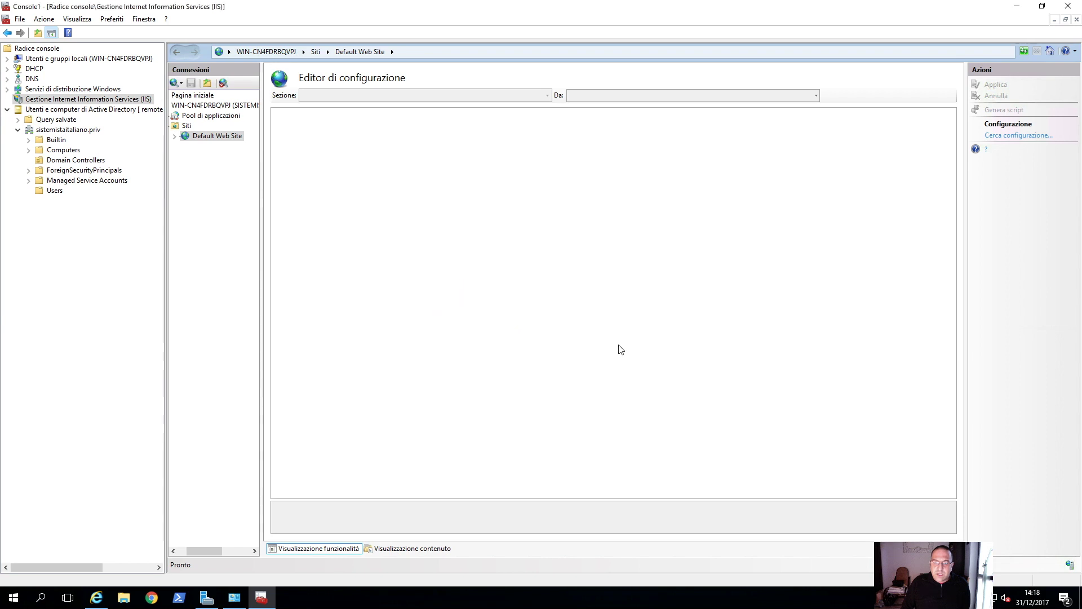
# Browse to C:\inetpub\wwwroot in File Explorer and open web.config in Notepad++
pyautogui.click(121, 603)
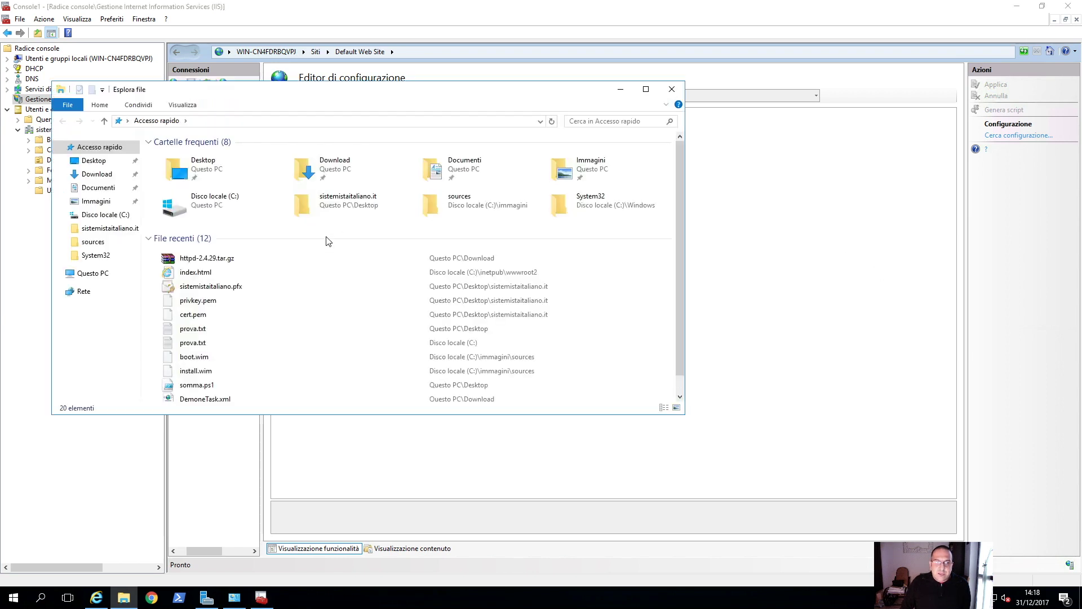
pyautogui.click(103, 215)
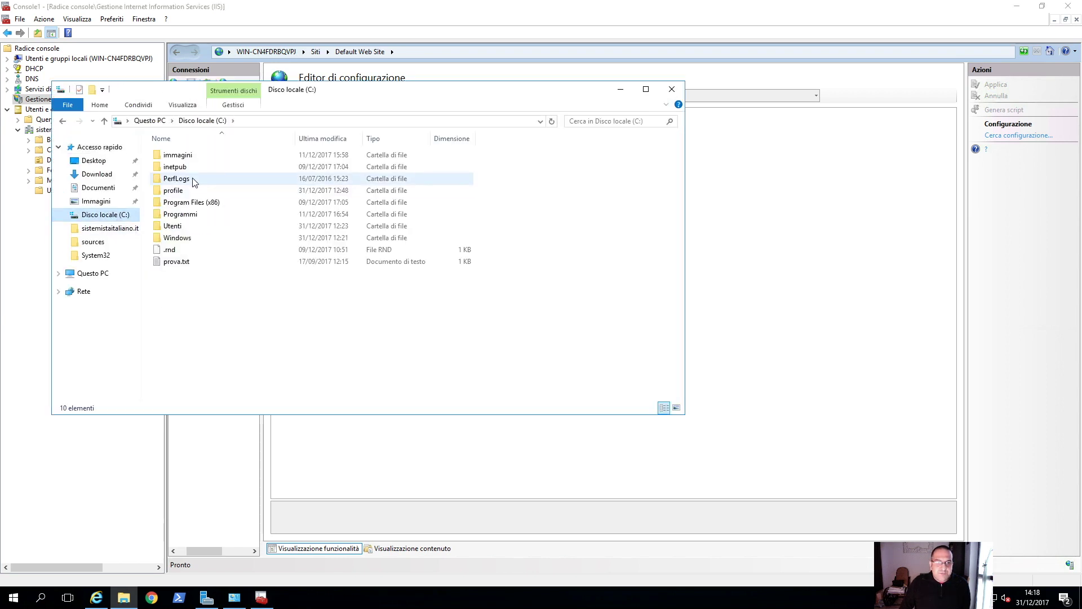
pyautogui.doubleClick(175, 167)
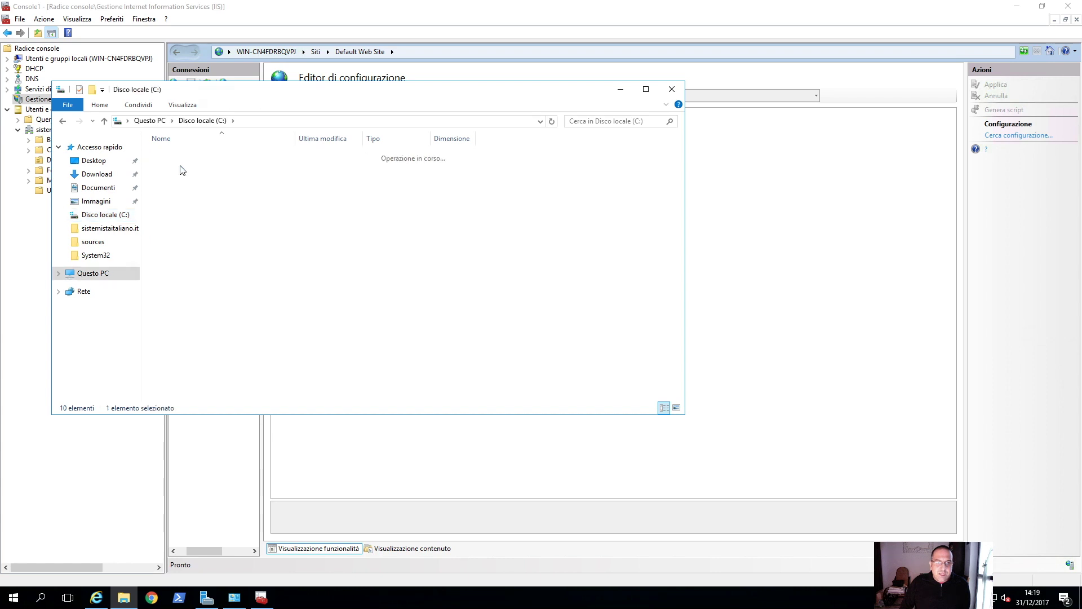
pyautogui.doubleClick(193, 202)
pyautogui.click(194, 190)
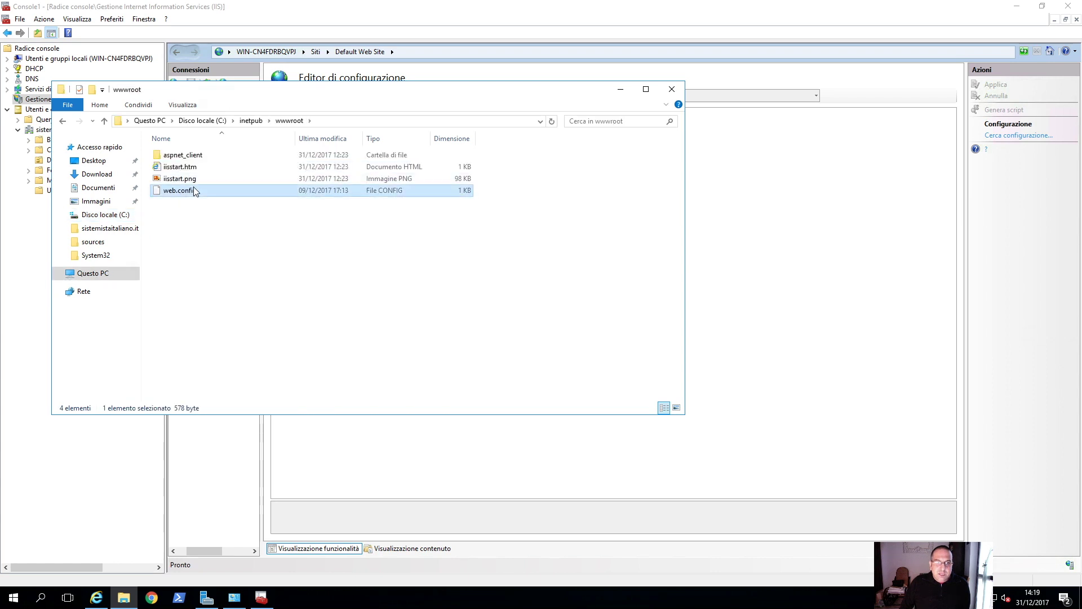
pyautogui.rightClick(194, 190)
pyautogui.click(246, 208)
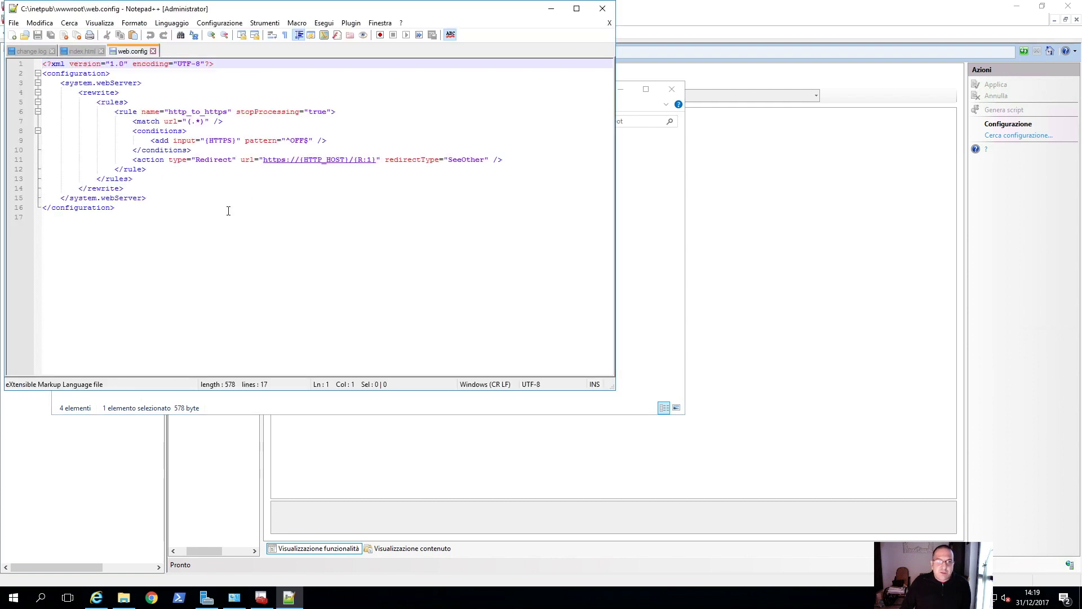
# Examine the http_to_https rewrite rule in web.config, close the file and return to the IIS console
pyautogui.moveTo(229, 211); pyautogui.dragTo(36, 44)
pyautogui.click(161, 121)
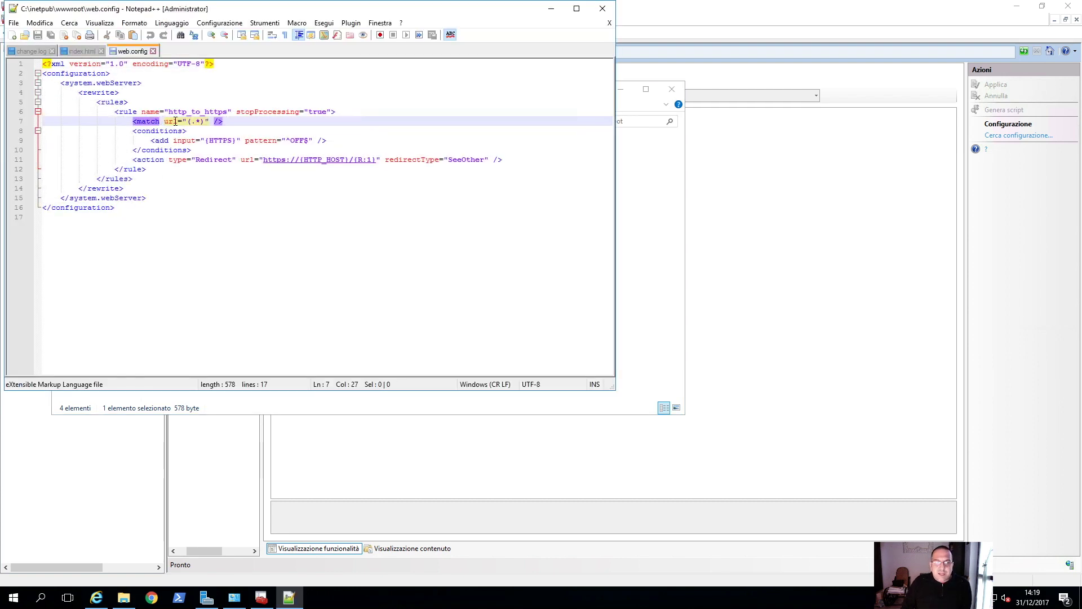
pyautogui.click(603, 8)
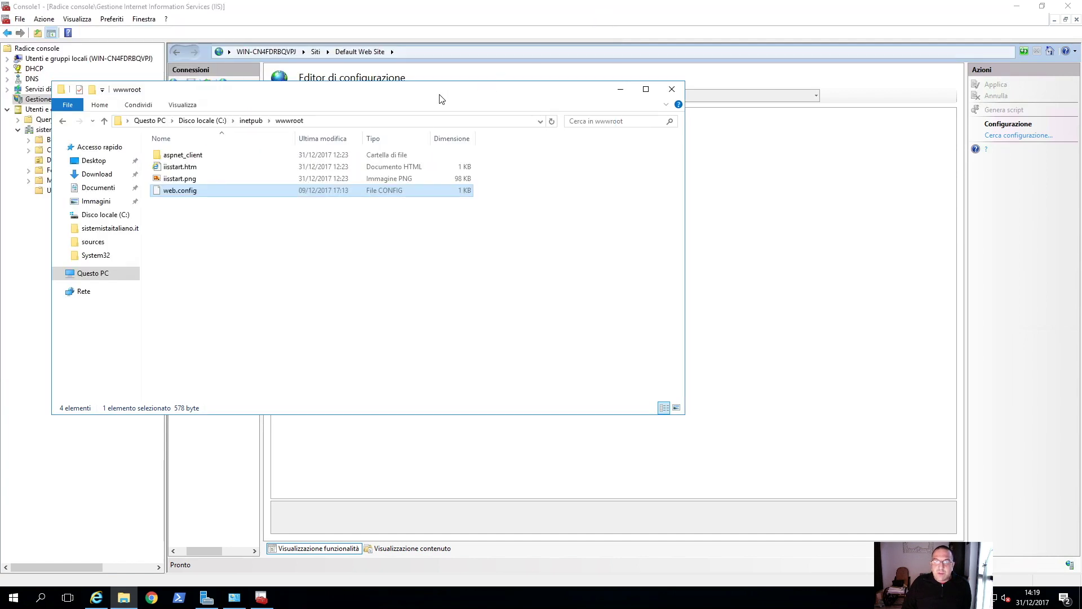
pyautogui.moveTo(441, 98); pyautogui.dragTo(598, 120)
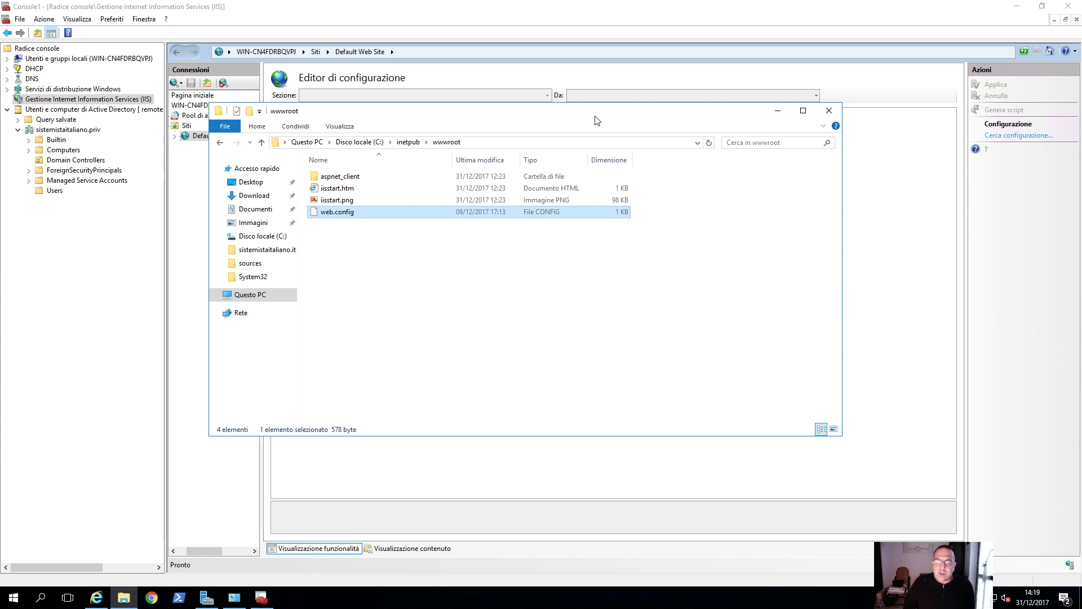
pyautogui.click(393, 29)
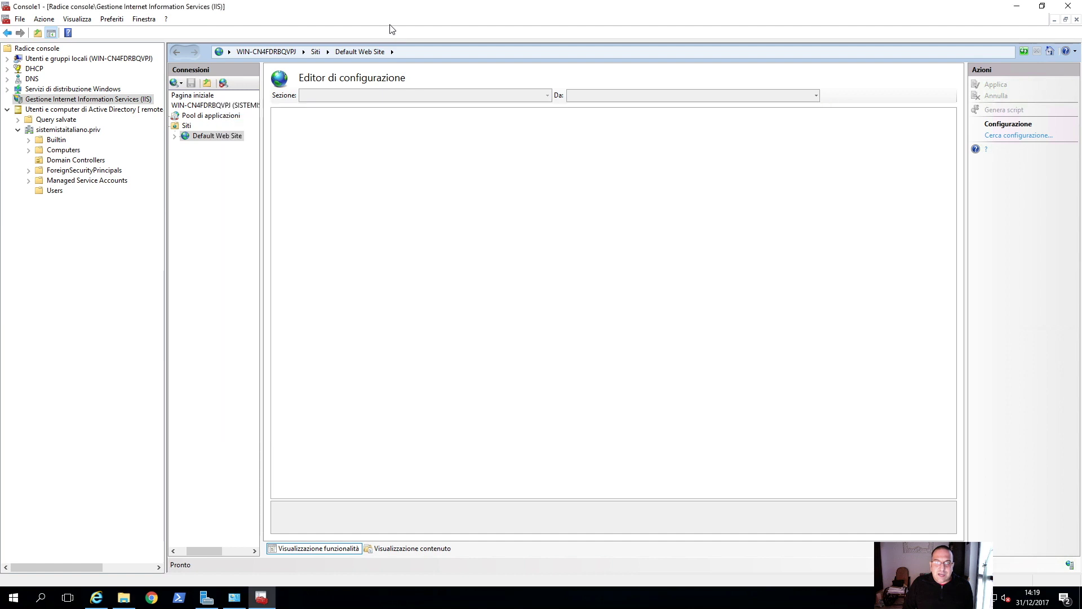
pyautogui.click(181, 551)
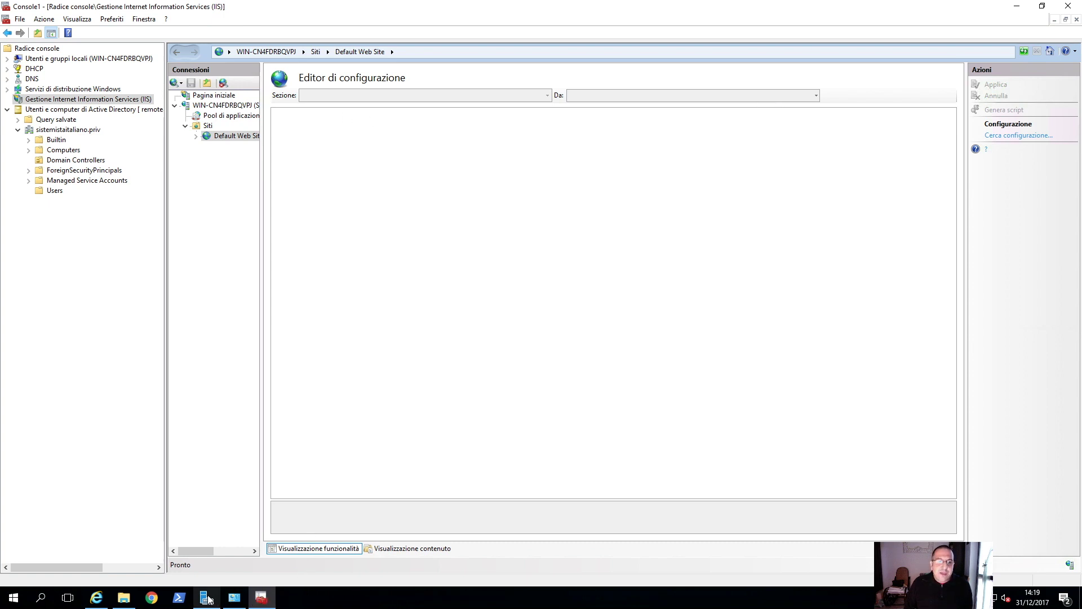
pyautogui.click(258, 599)
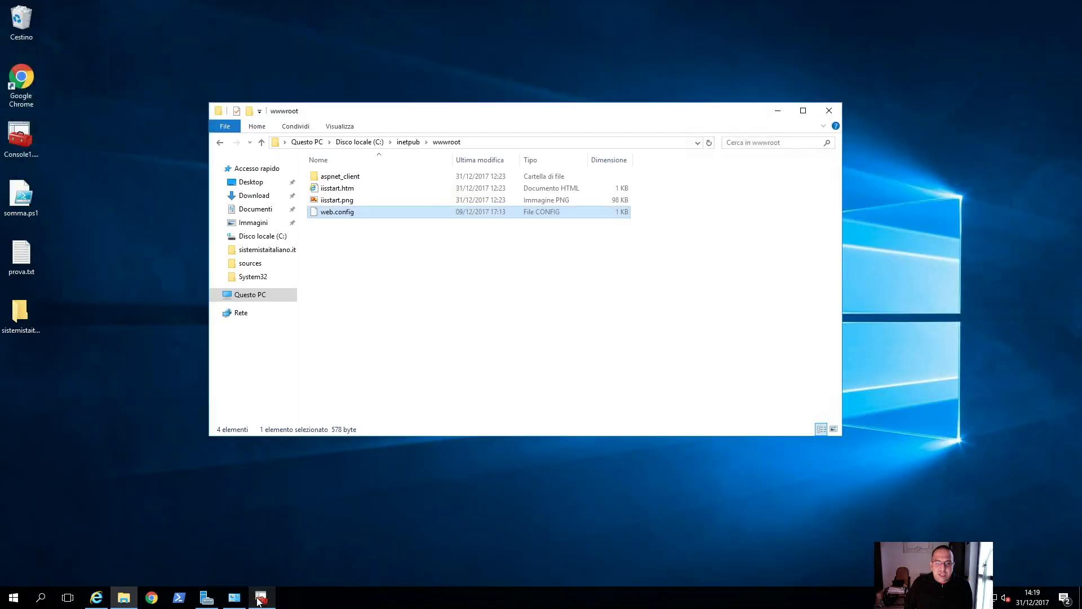
pyautogui.click(258, 599)
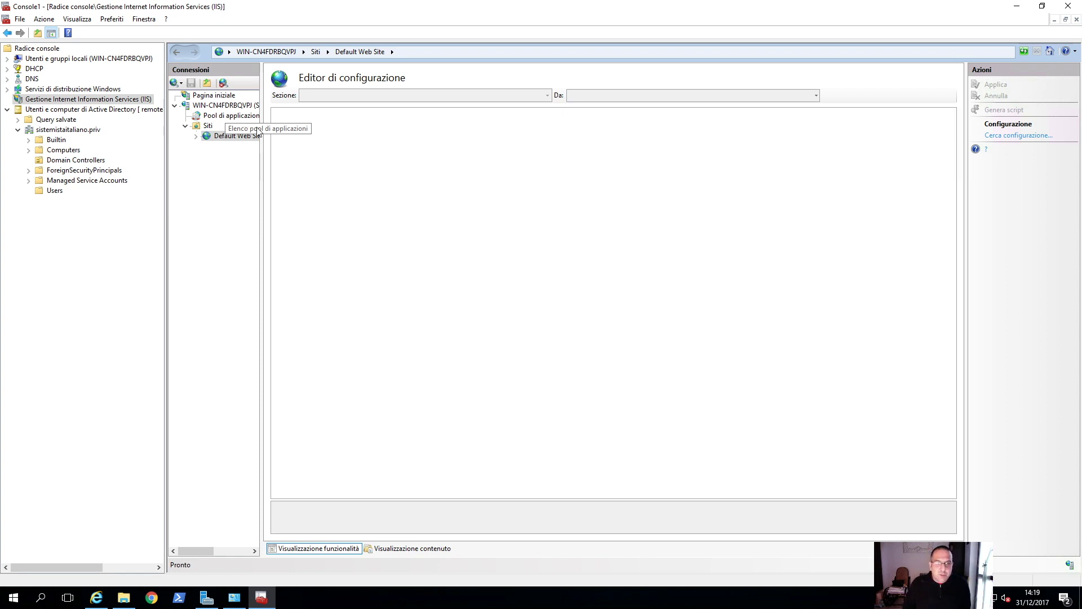
# Search for url in the Web Platform Installer launched from the WIN-CN4FDRBQVPJ home page, and exit the installer
pyautogui.moveTo(165, 159); pyautogui.dragTo(125, 160)
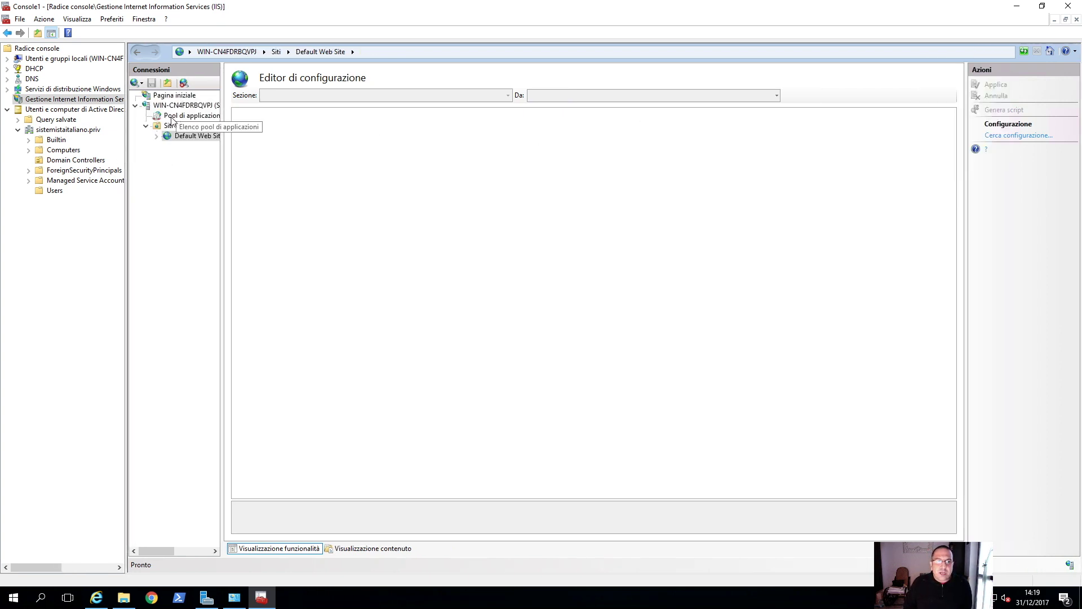
pyautogui.click(171, 107)
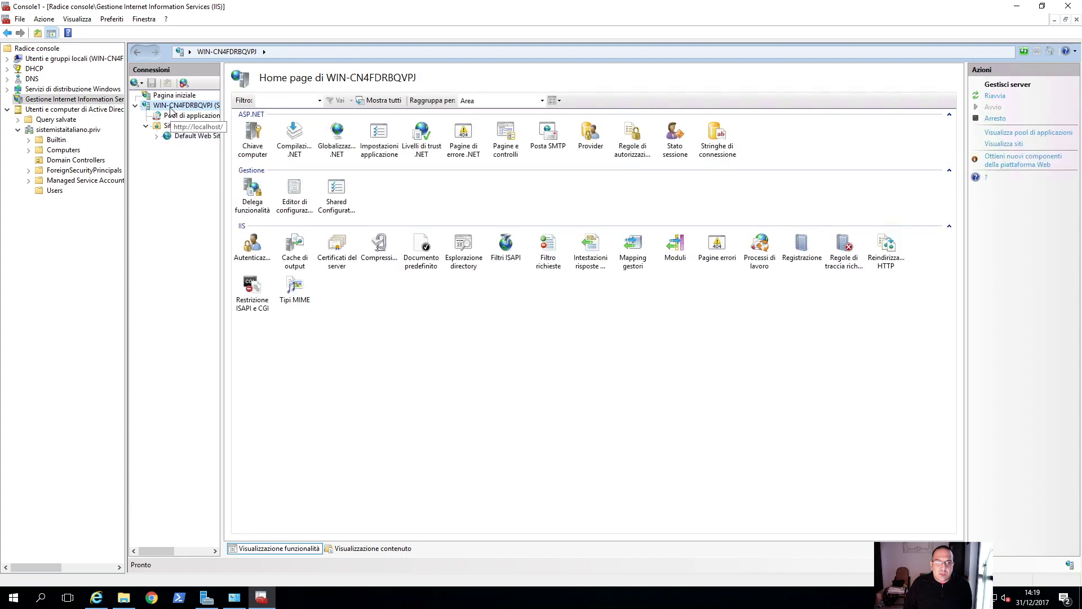
pyautogui.click(1025, 168)
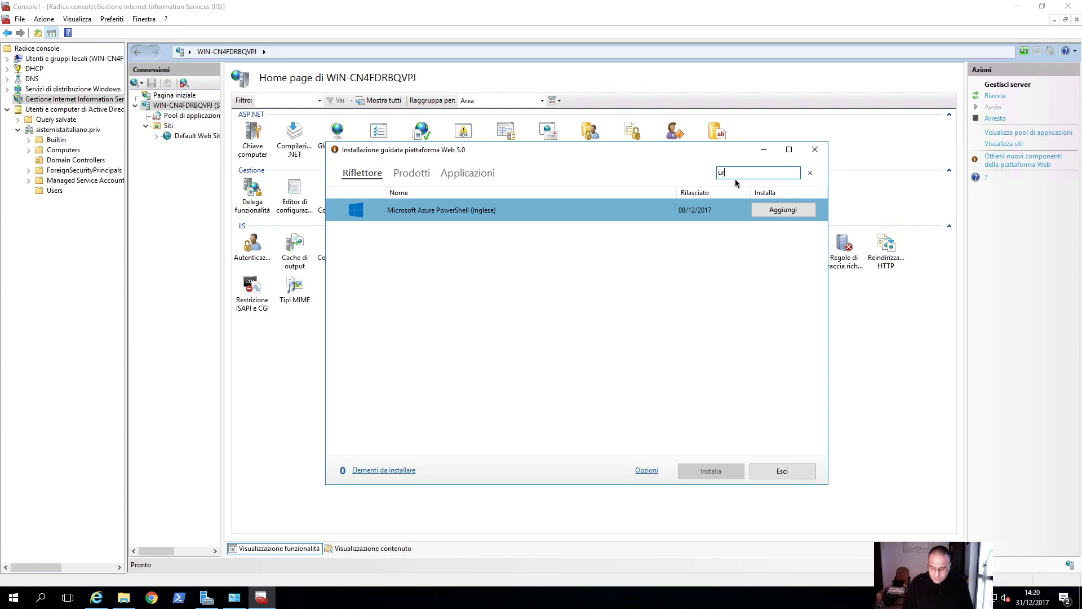
pyautogui.press('Return')
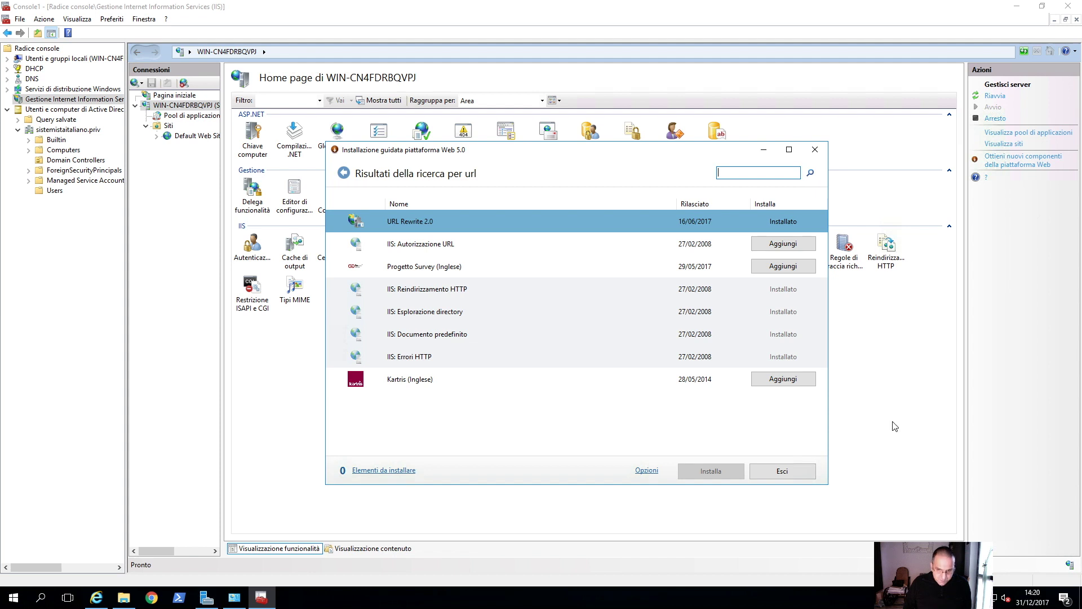
pyautogui.click(780, 472)
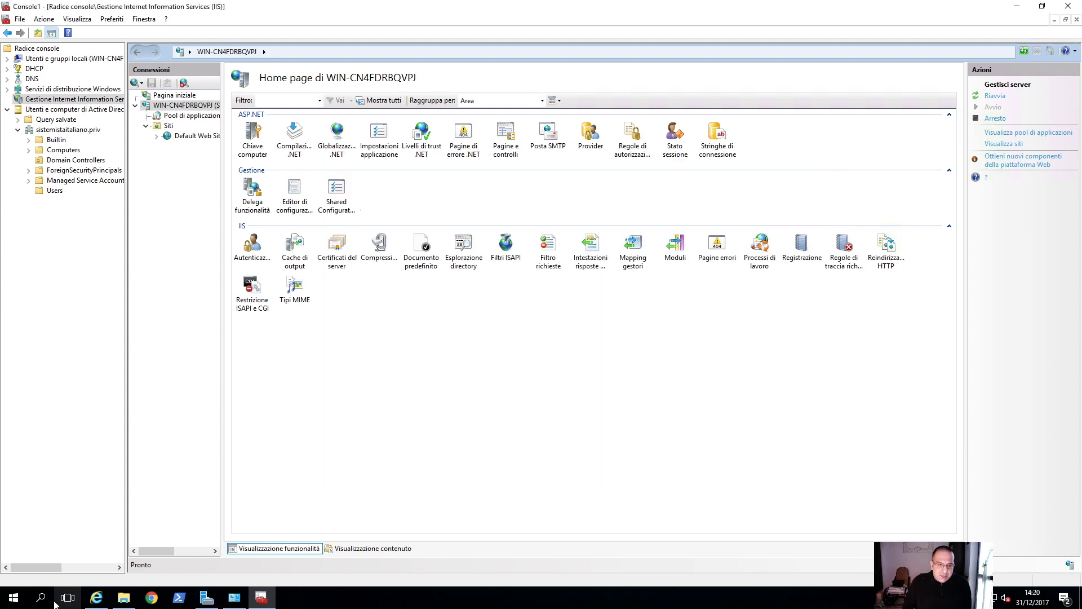
# Uninstall IIS URL Rewrite Module 2 through Programmi e funzionalità in the Control Panel and close the window
pyautogui.rightClick(12, 598)
pyautogui.click(66, 488)
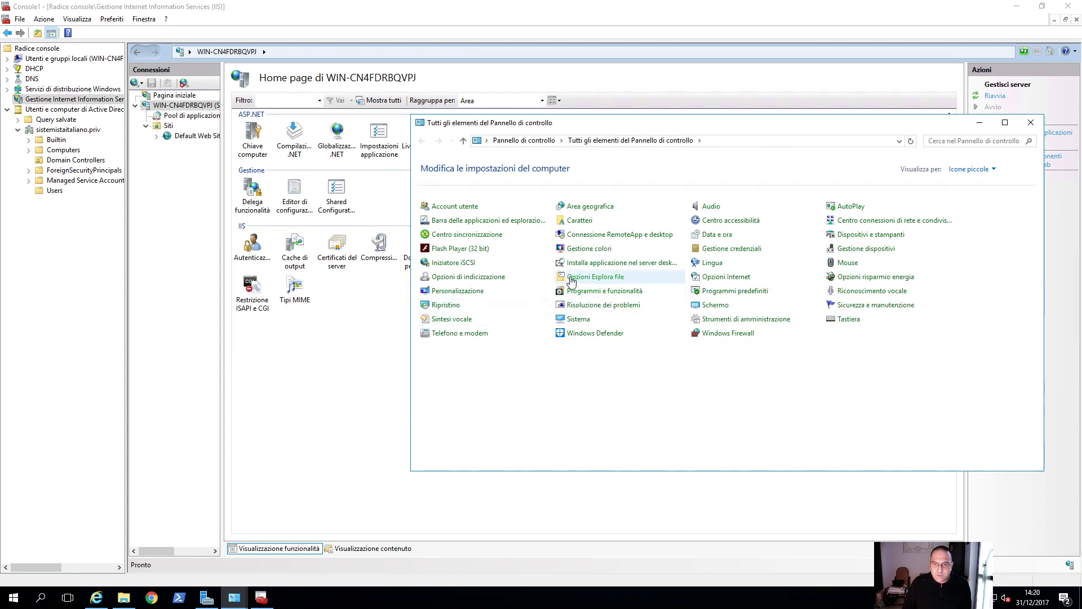
pyautogui.click(595, 290)
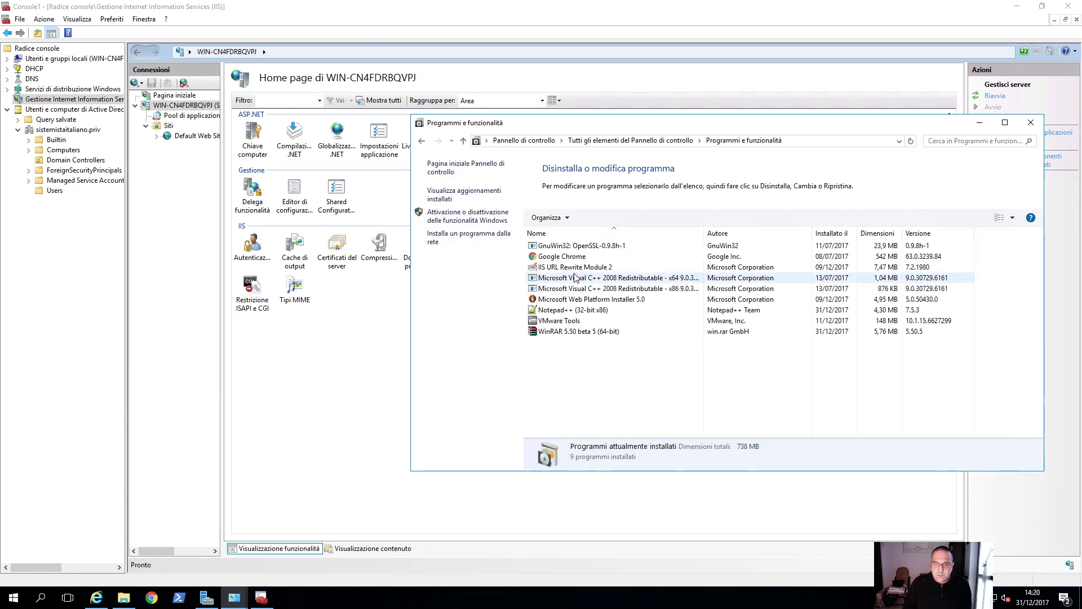
pyautogui.click(575, 269)
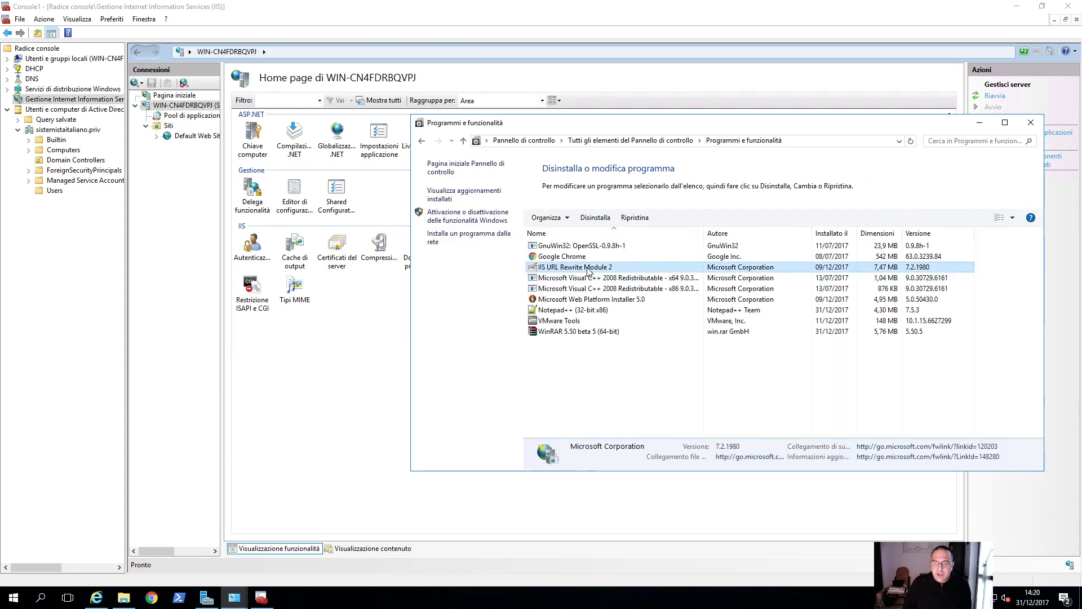
pyautogui.click(601, 221)
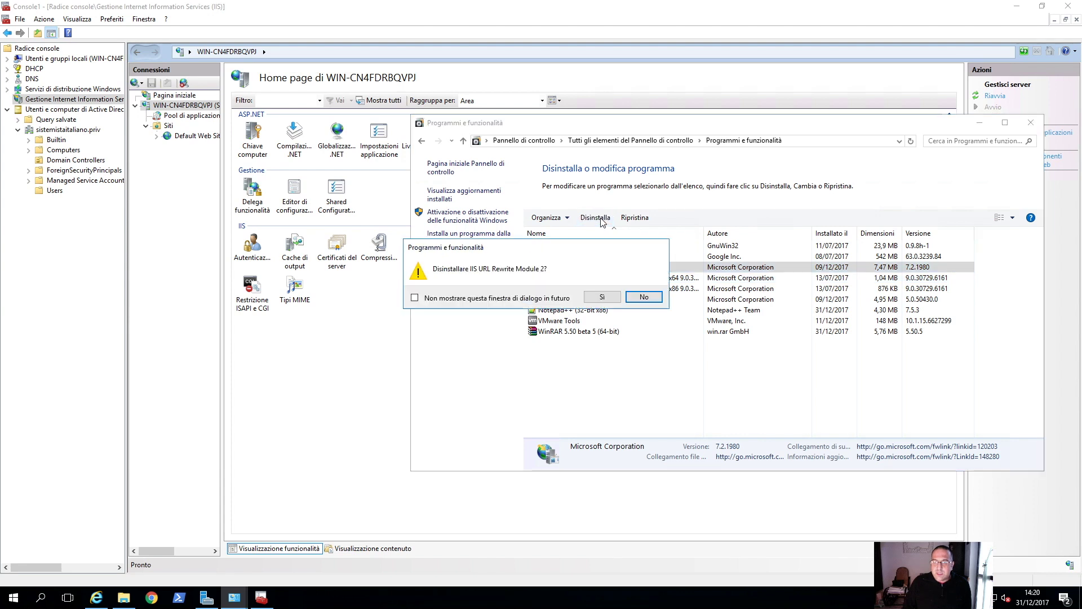
pyautogui.click(603, 298)
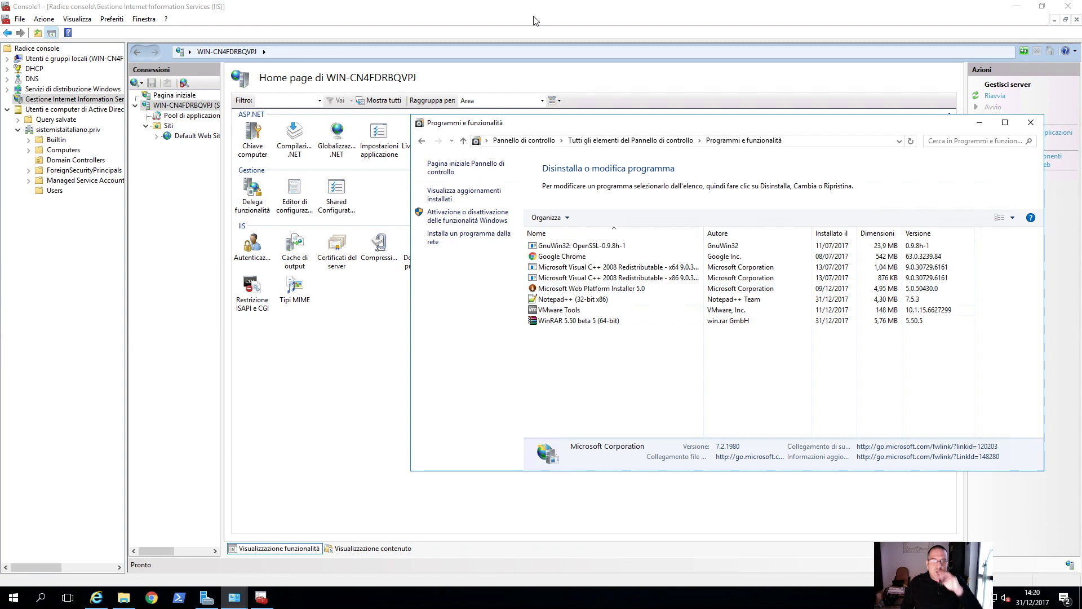
pyautogui.click(1032, 122)
# Reopen the Web Platform Installer from the IIS server home page and search for url
pyautogui.click(1033, 164)
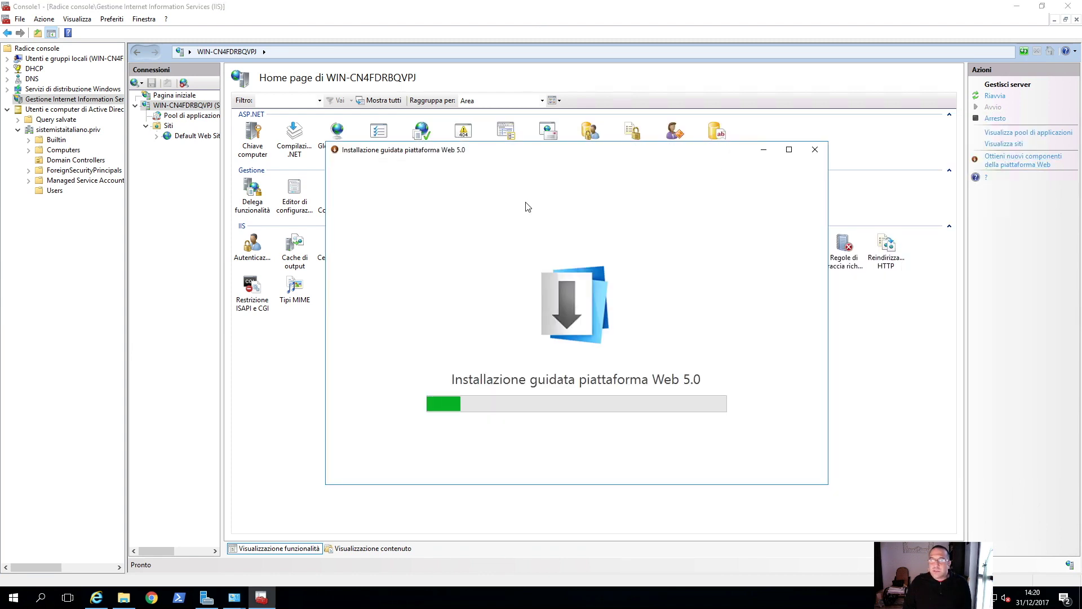
pyautogui.moveTo(479, 150); pyautogui.dragTo(454, 128)
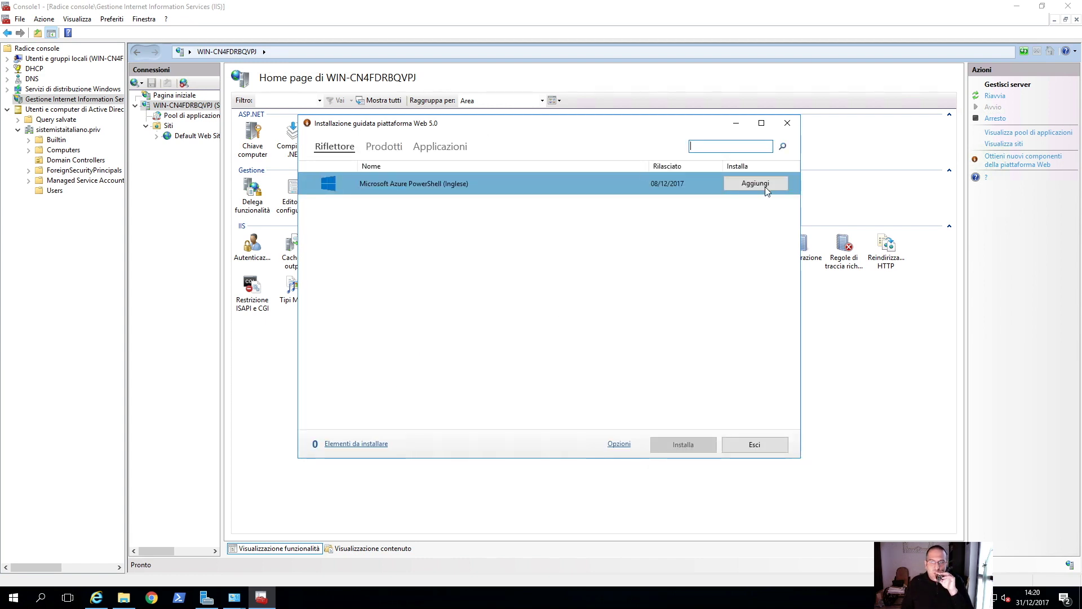
pyautogui.write('ur')
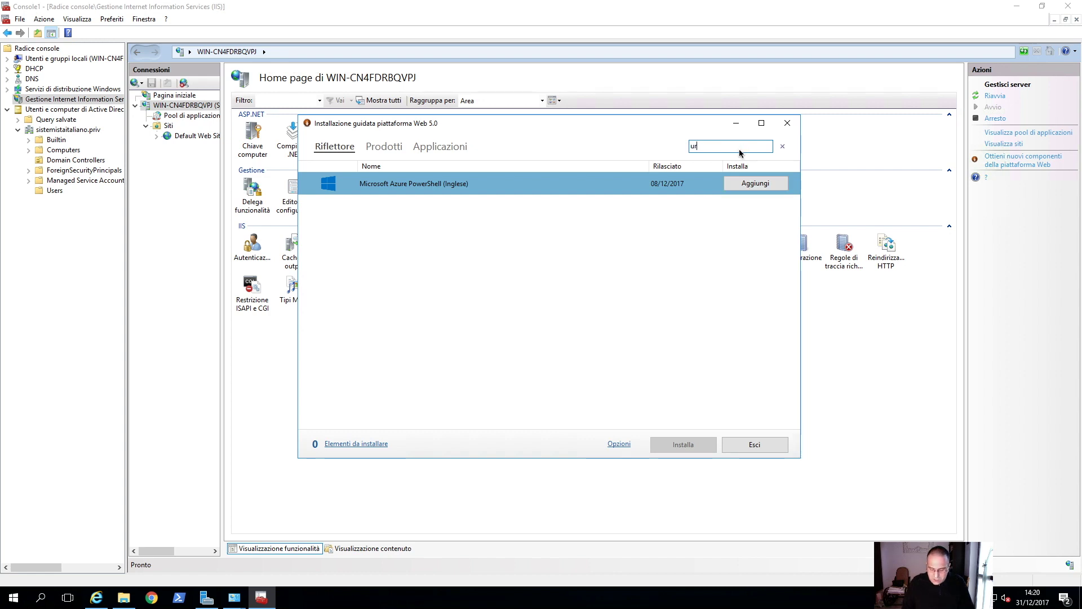
pyautogui.write('l')
pyautogui.press('Return')
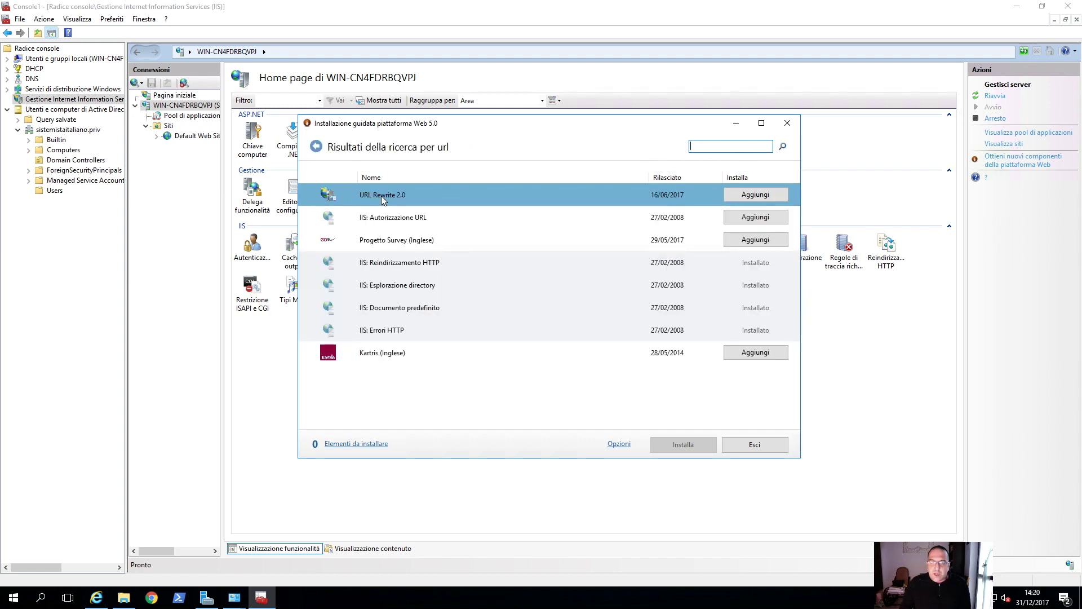
# Install URL Rewrite 2.0, accepting the license terms, and exit the Web Platform Installer when it completes
pyautogui.click(756, 197)
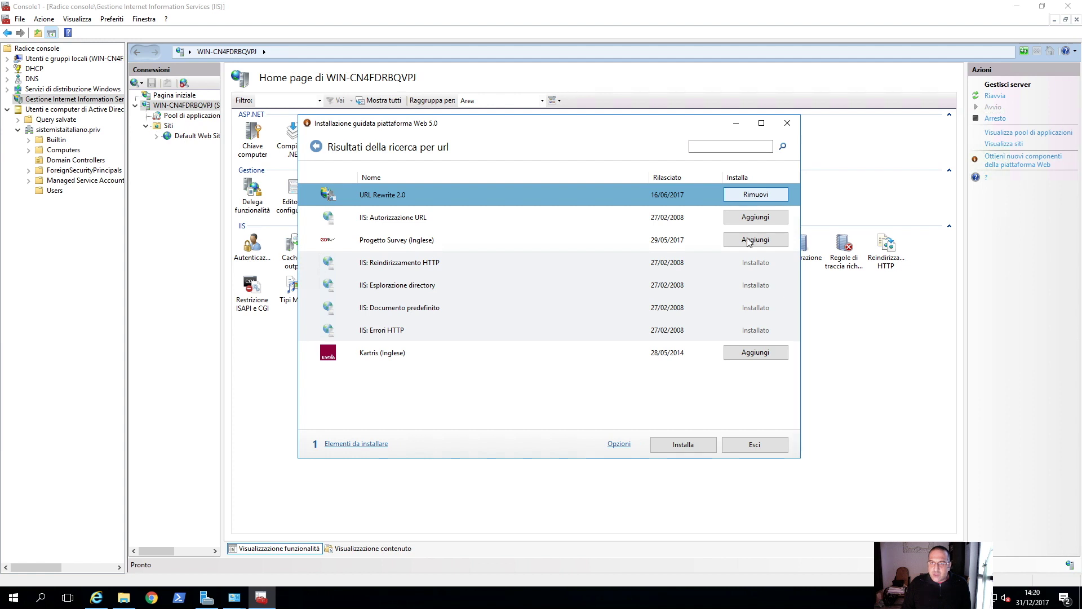
pyautogui.click(685, 448)
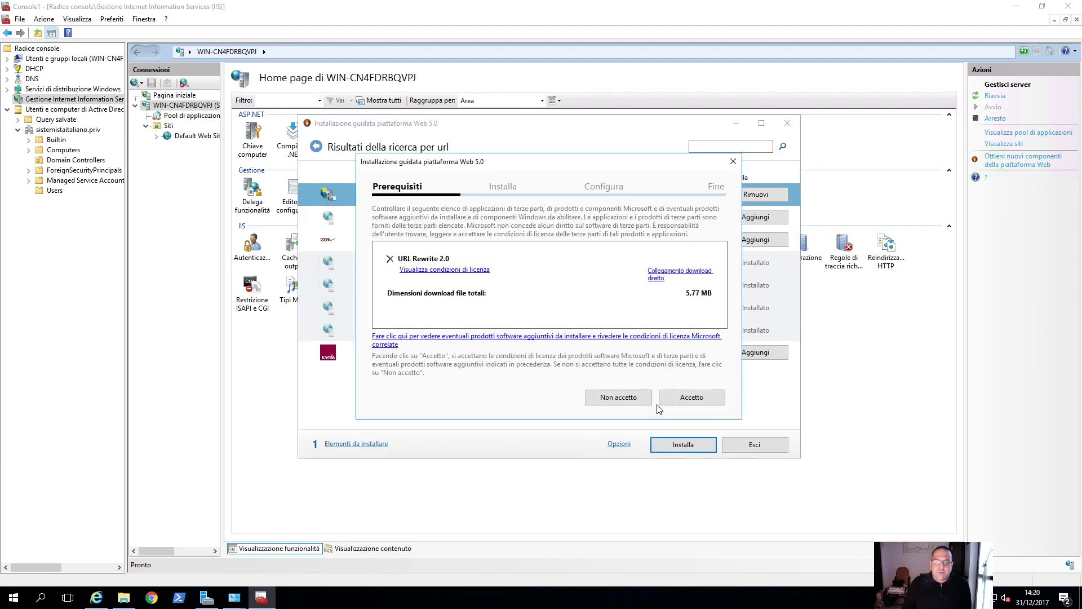
pyautogui.click(674, 400)
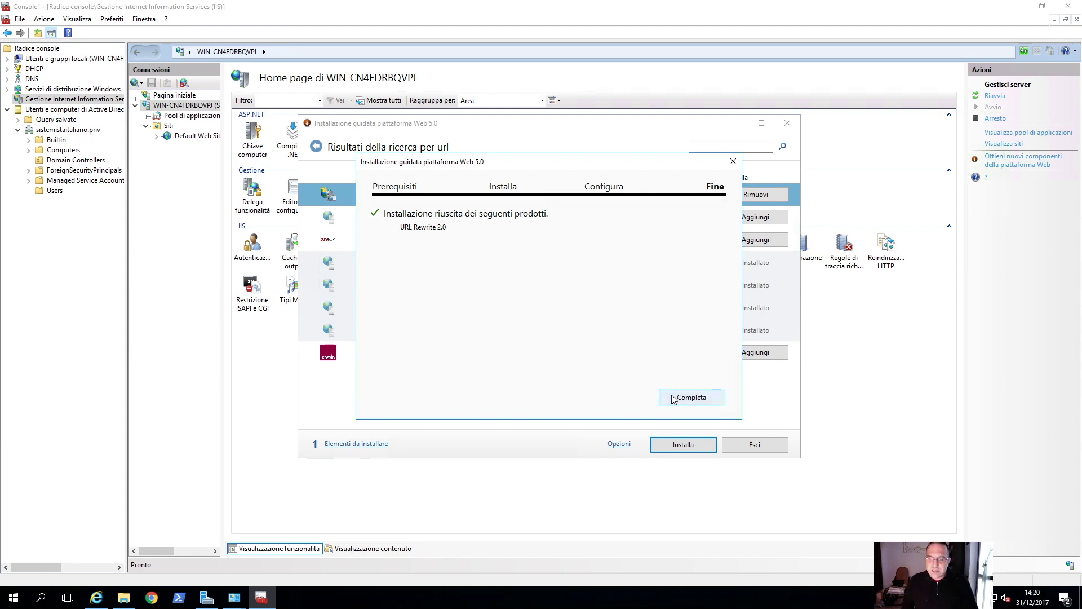
pyautogui.click(670, 394)
pyautogui.click(747, 443)
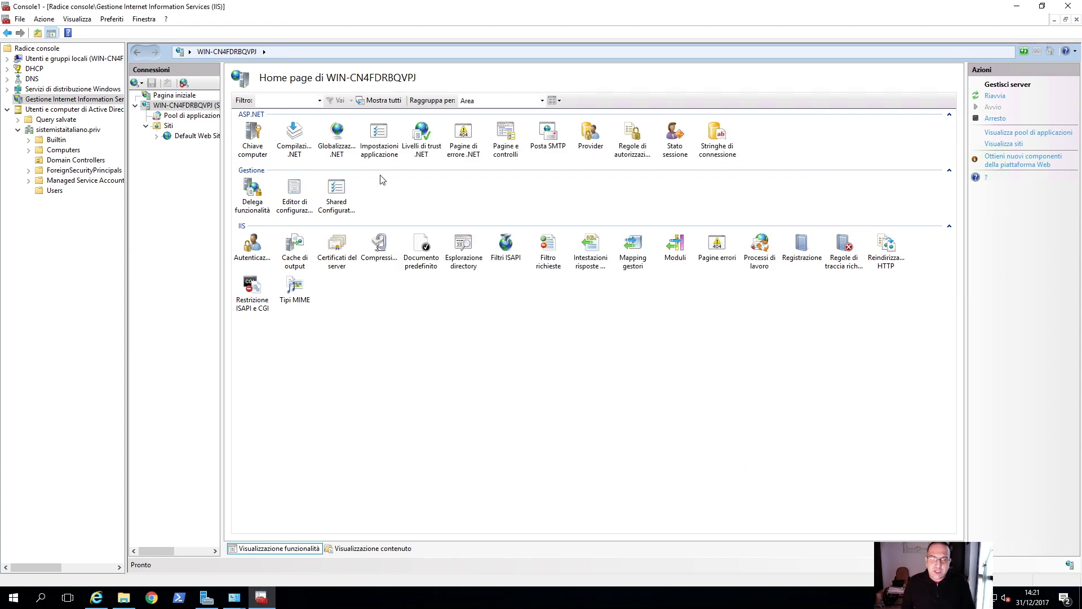
# Open Editor di configurazione for Default Web Site to check that its configuration loads
pyautogui.click(168, 127)
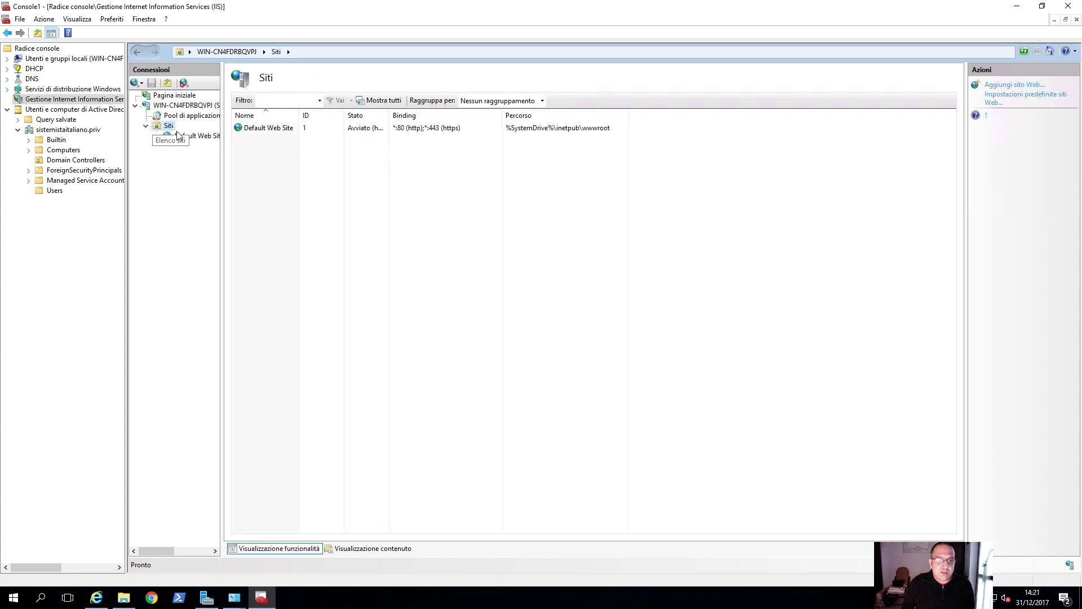
pyautogui.click(188, 136)
pyautogui.doubleClick(253, 196)
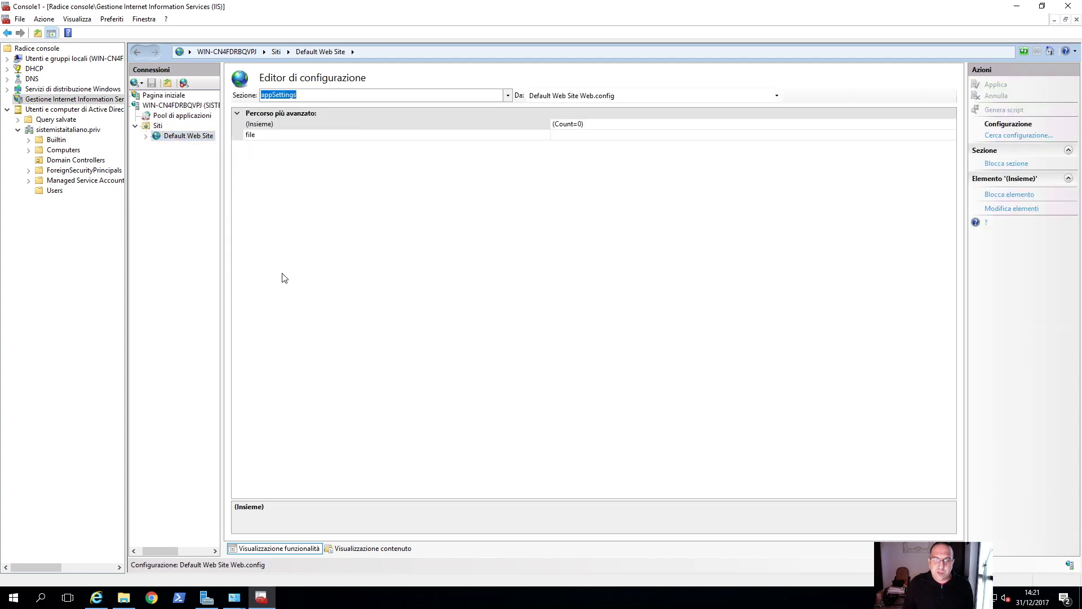
# Leave the configuration editor for the Siti list and switch to the win10 client's remote desktop session in full screen
pyautogui.click(157, 126)
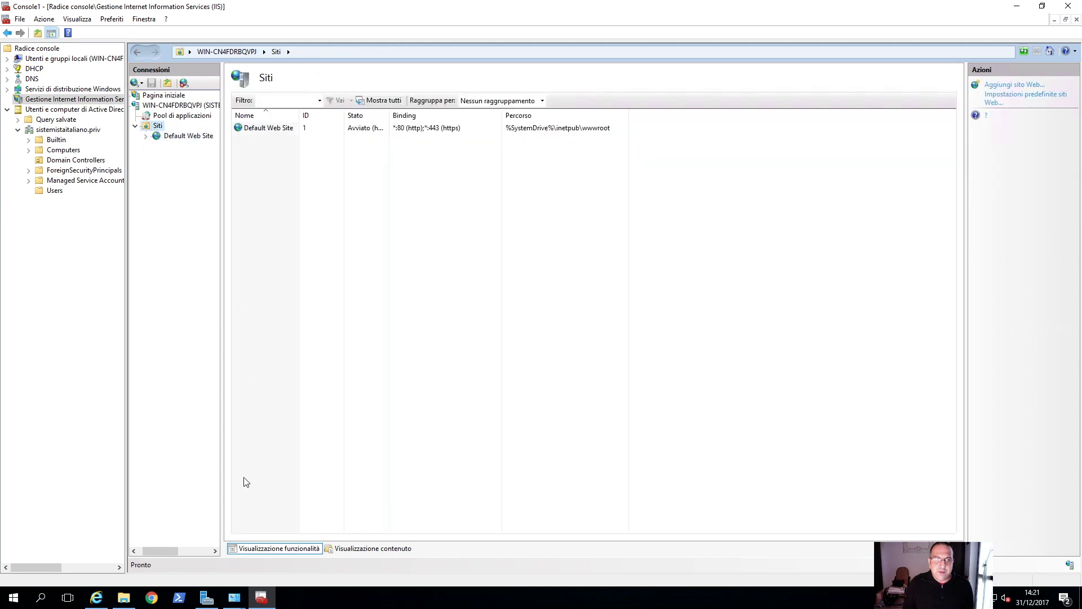
pyautogui.click(260, 598)
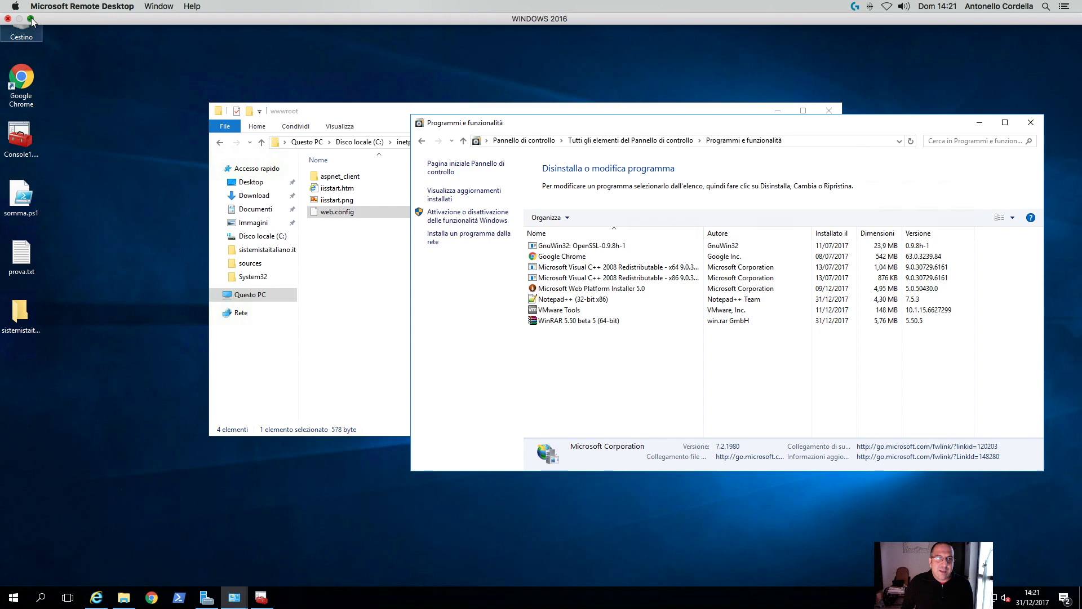
pyautogui.click(31, 18)
pyautogui.click(216, 31)
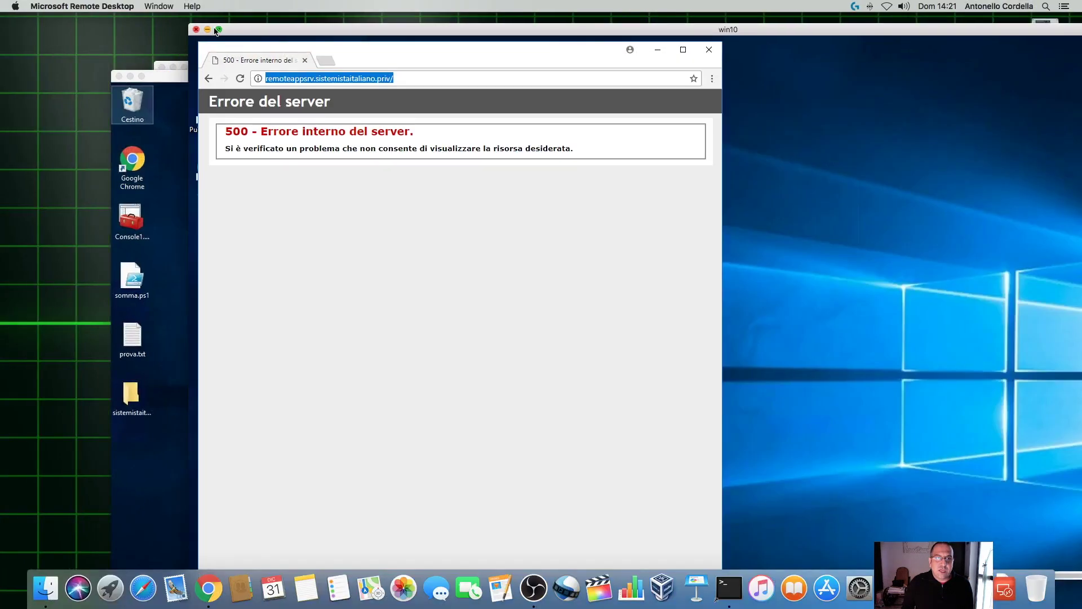
pyautogui.click(219, 31)
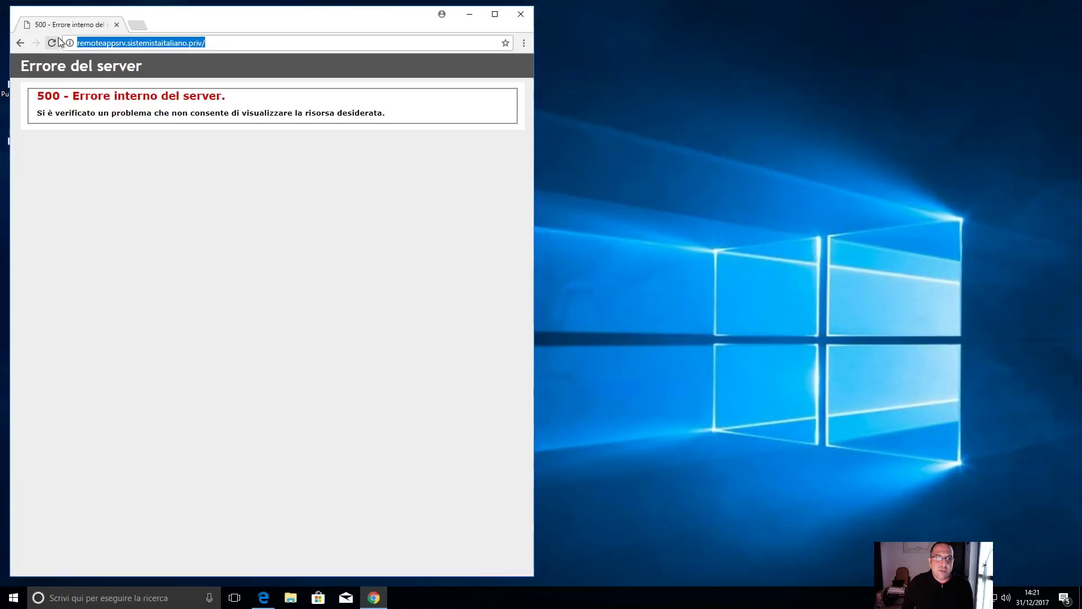
# Reload the remoteappsrv.sistemistaitaliano.priv page in the maximized browser and proceed past the certificate privacy warning
pyautogui.click(56, 39)
pyautogui.click(494, 19)
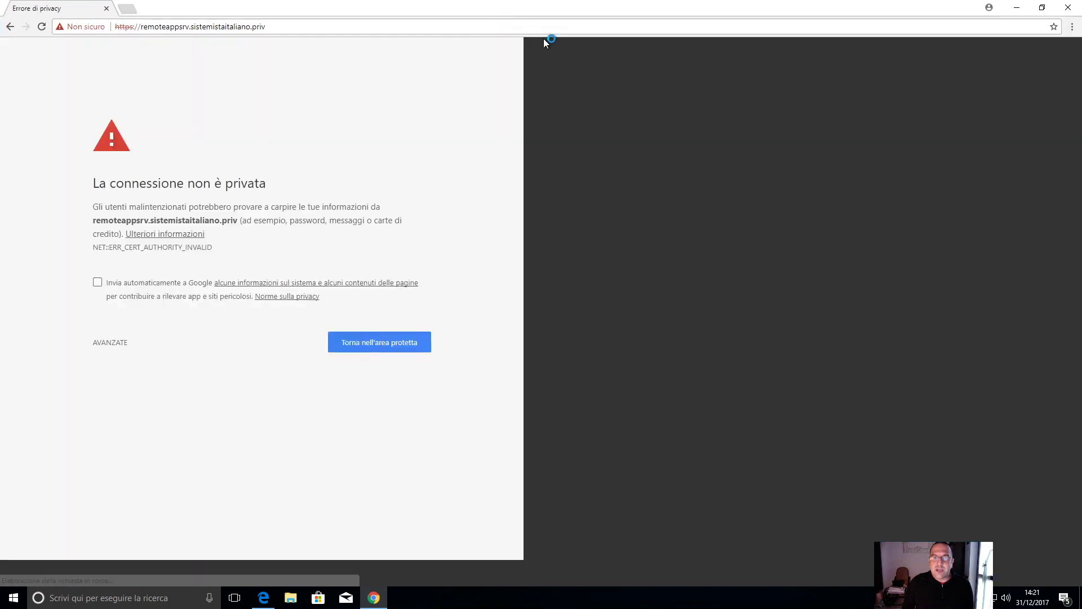
pyautogui.click(121, 340)
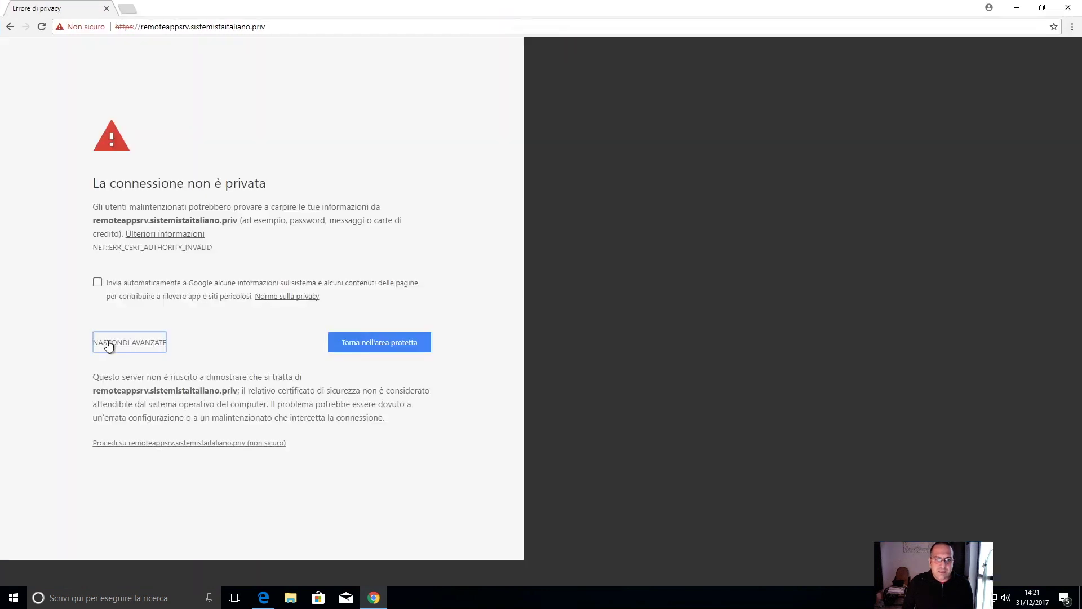
pyautogui.click(180, 443)
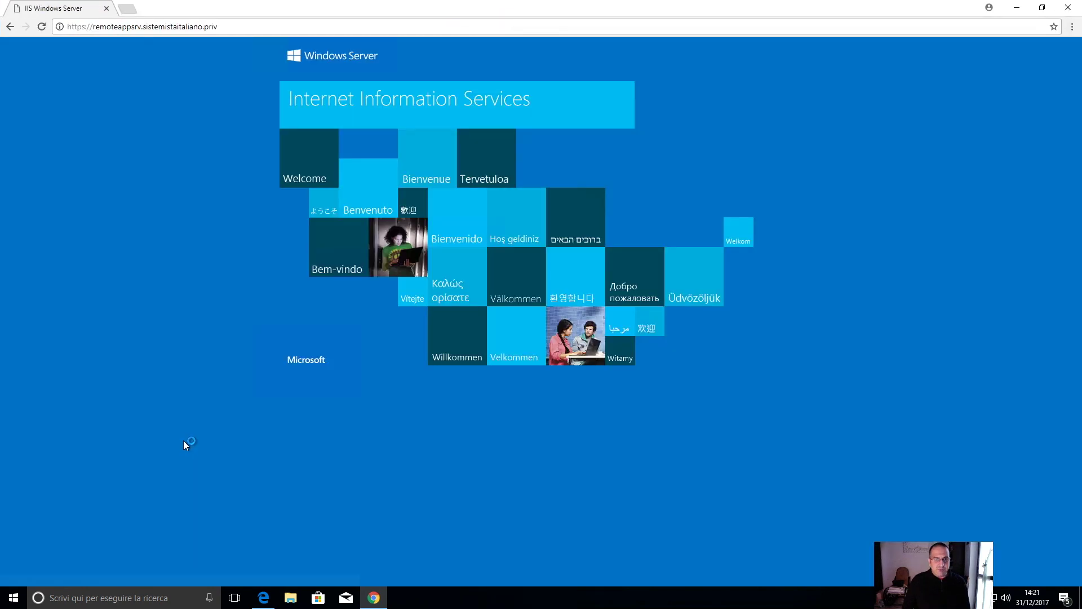
pyautogui.click(245, 26)
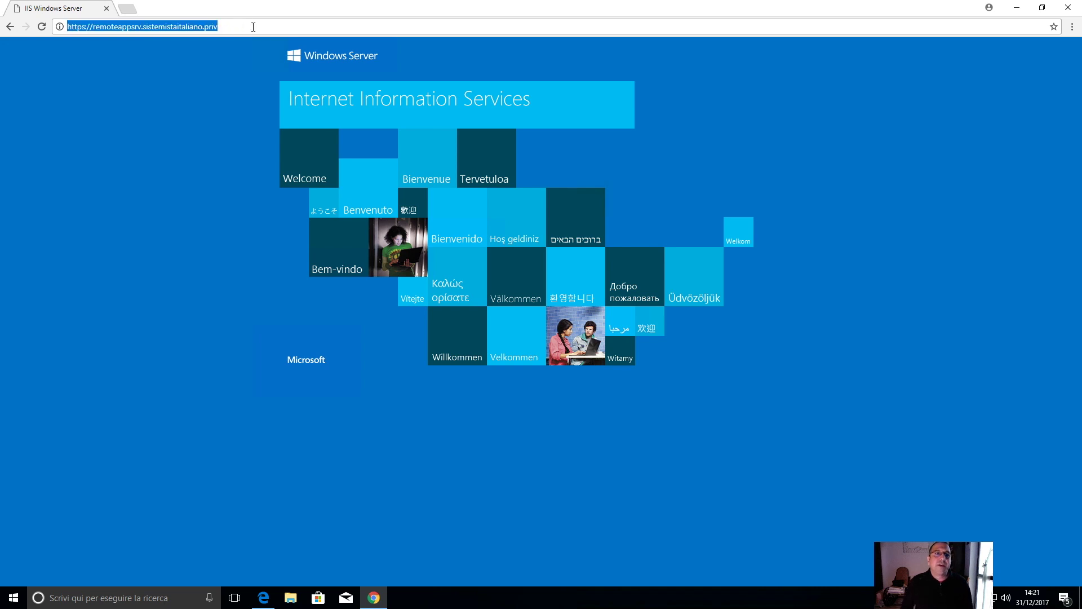
pyautogui.click(254, 27)
pyautogui.write('/')
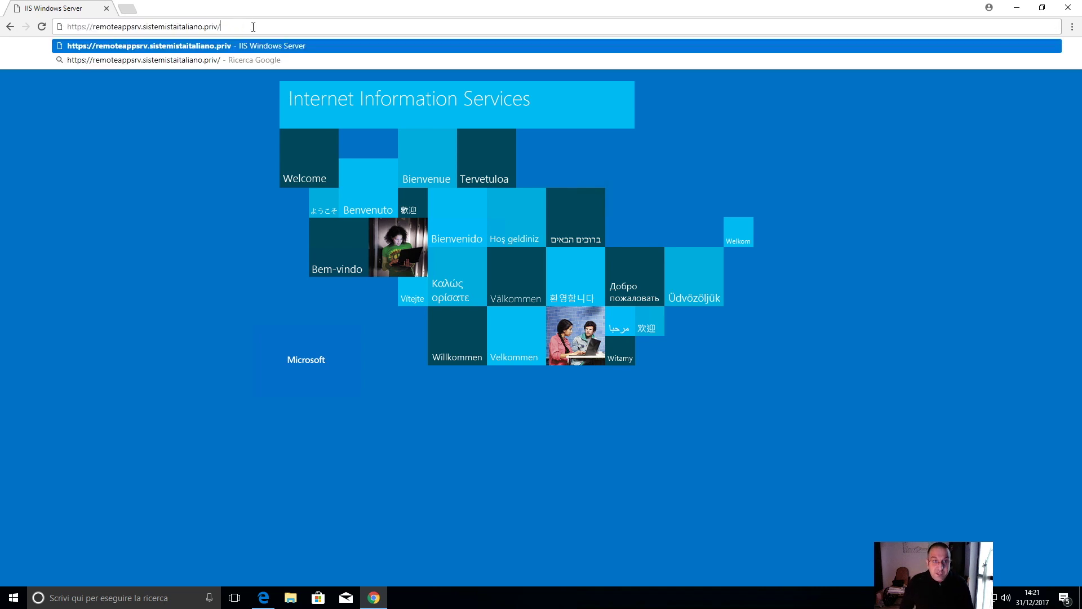
pyautogui.write('RDWeb')
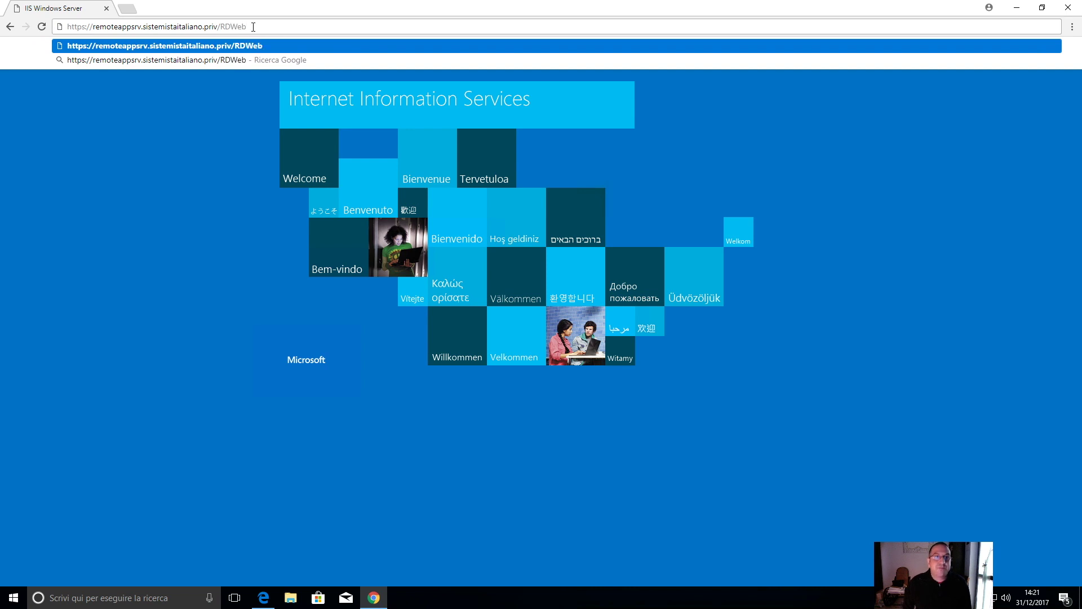
pyautogui.press('Return')
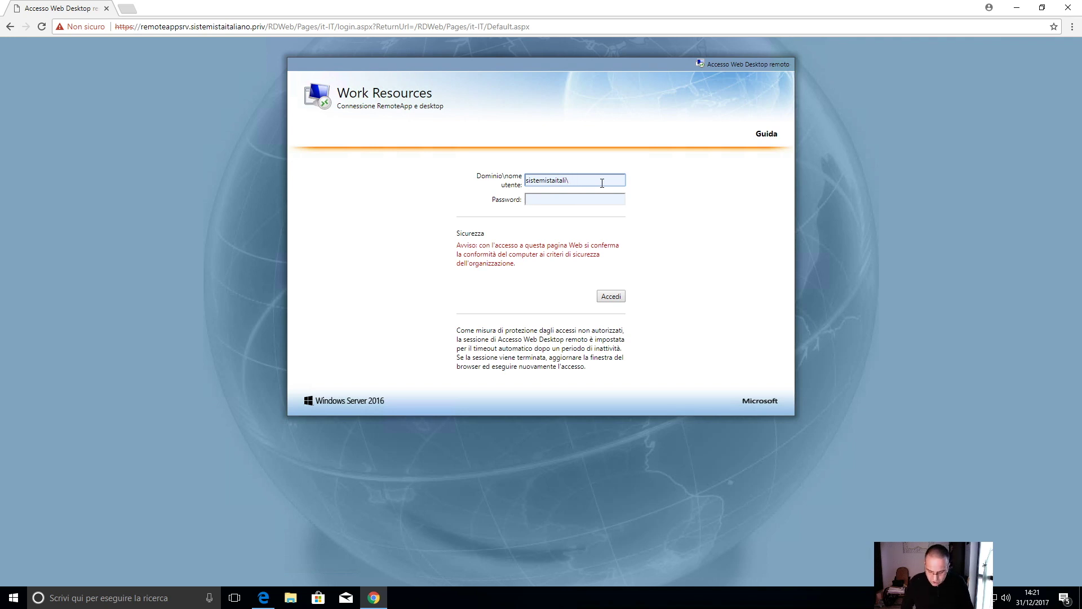
# Sign in to Work Resources with the sistemistaitali domain account's user name and password
pyautogui.write('ssi')
pyautogui.press('Tab')
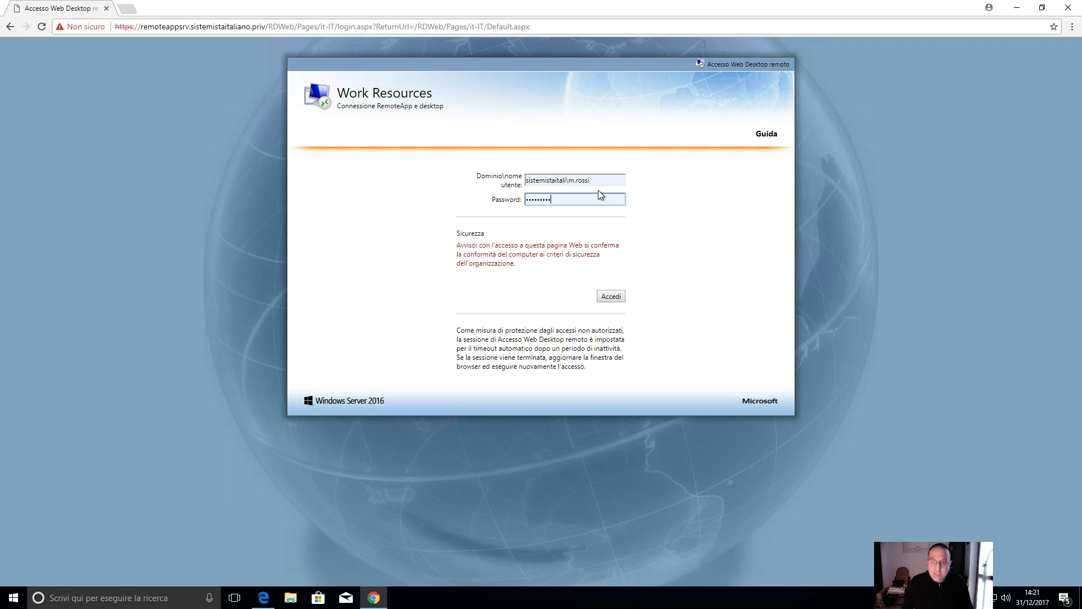
pyautogui.click(620, 298)
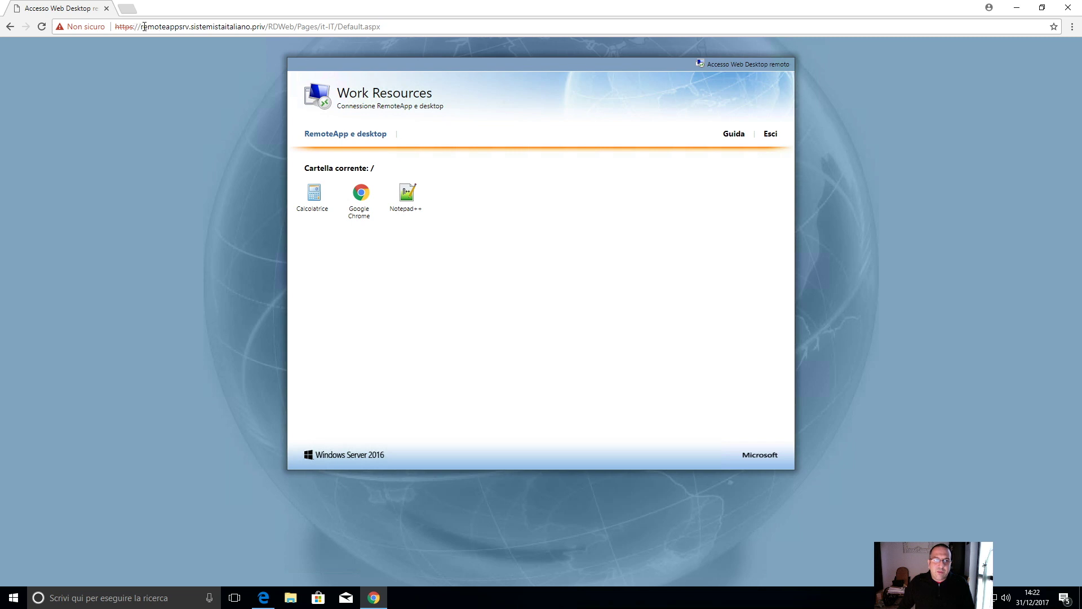
# Download the published Notepad++ connection file, open it from the browser's download list and connect despite the unknown-publisher warning
pyautogui.moveTo(142, 26); pyautogui.dragTo(269, 26)
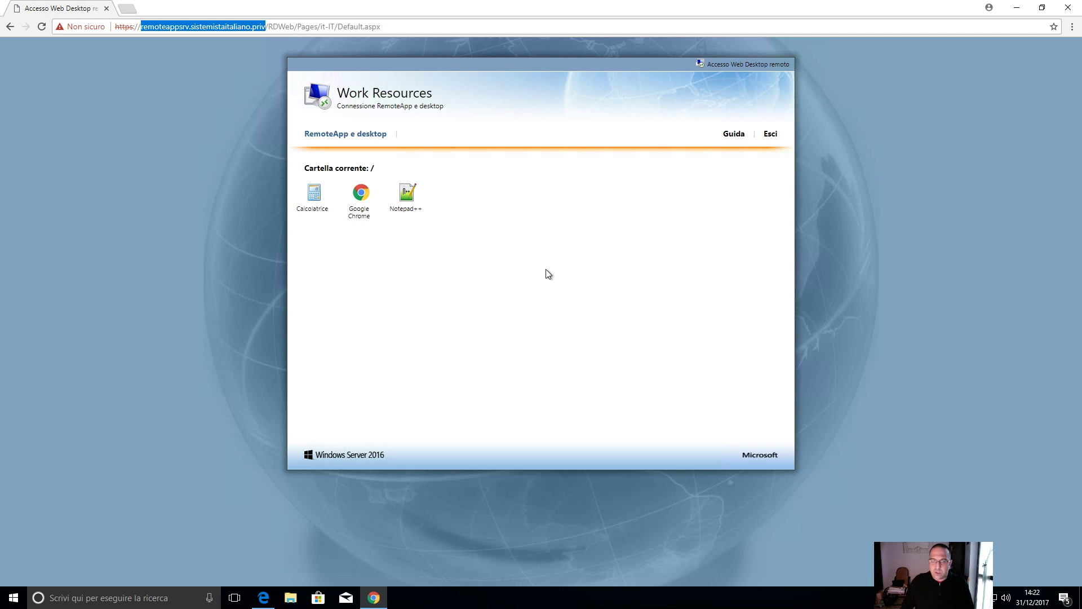
pyautogui.click(566, 320)
pyautogui.click(392, 206)
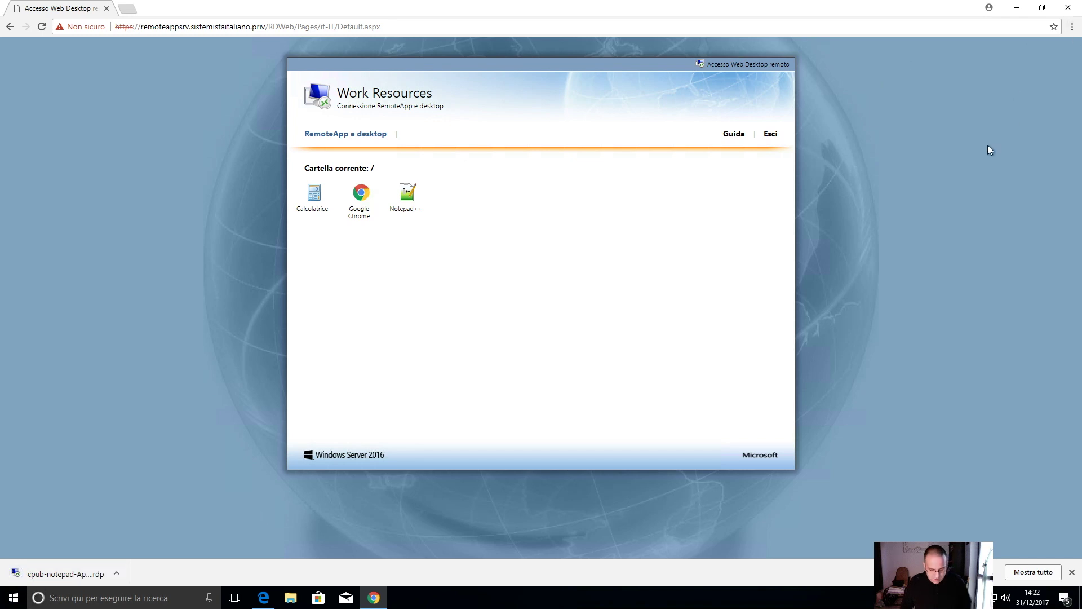
pyautogui.hotkey('ctrl', 'j')
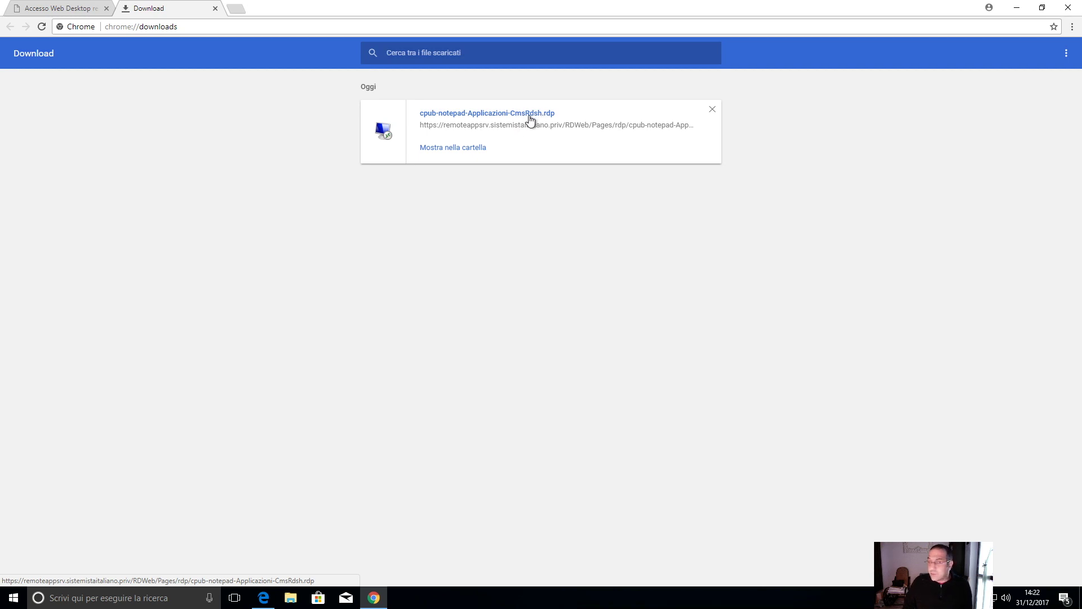
pyautogui.click(487, 115)
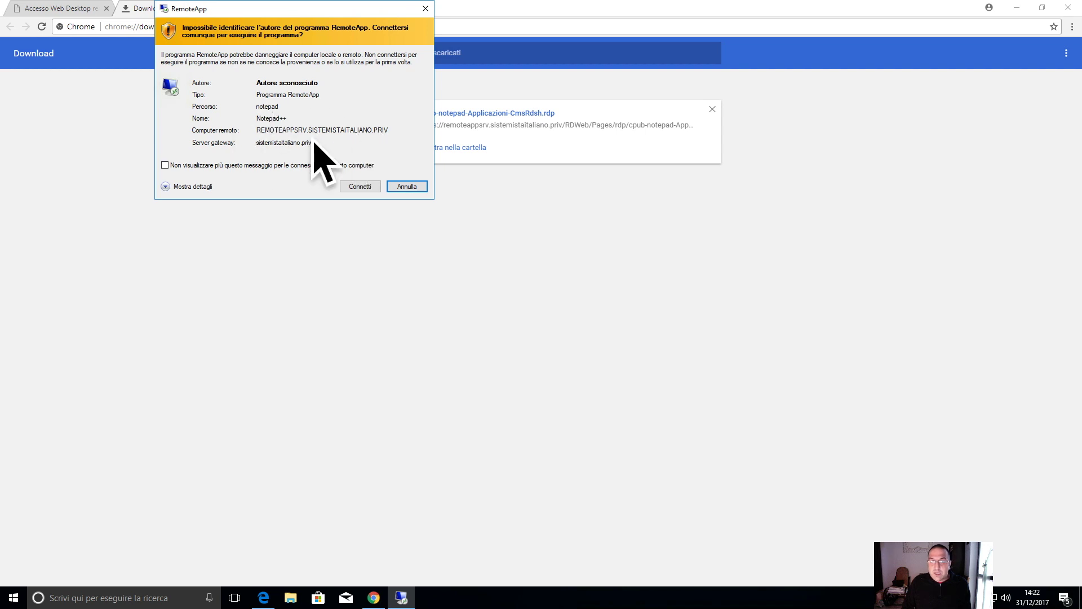
pyautogui.click(356, 189)
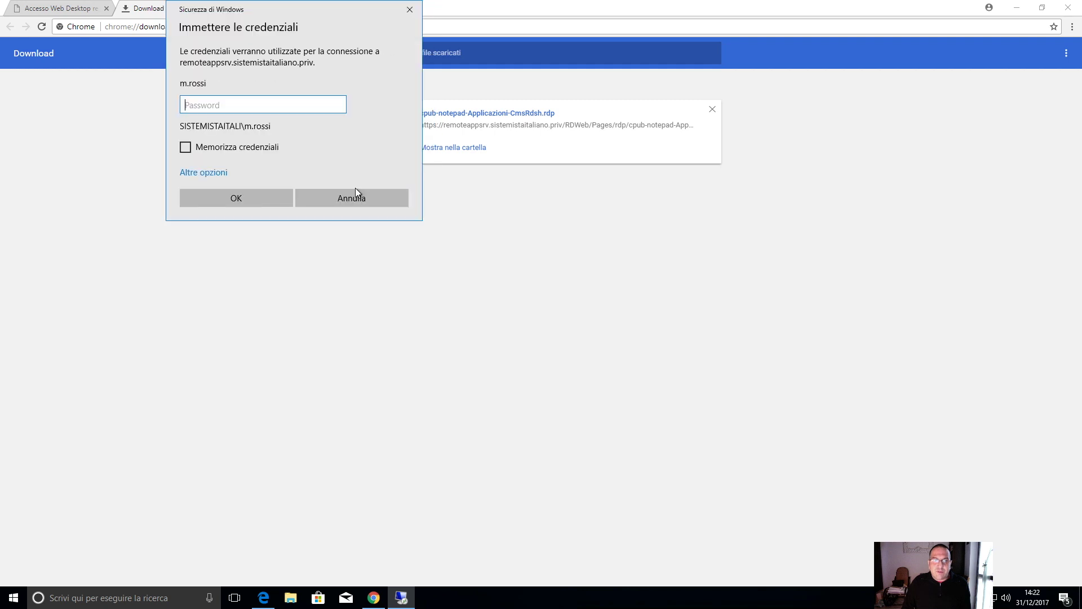
# Enter the domain account's password for the RemoteApp connection, store the credentials and confirm
pyautogui.write('••••••••')
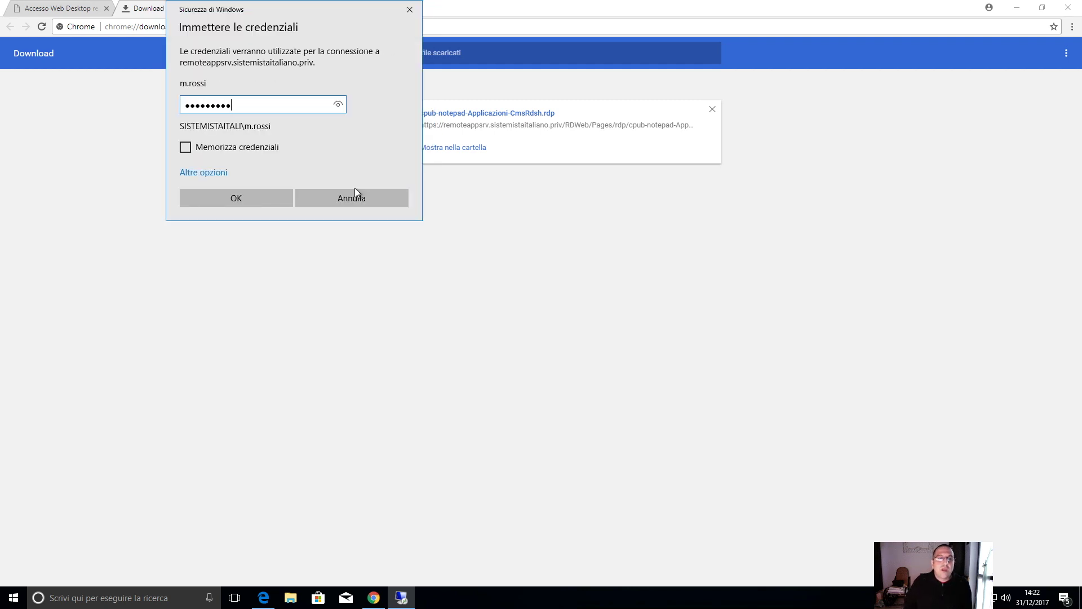
pyautogui.click(245, 149)
pyautogui.click(256, 196)
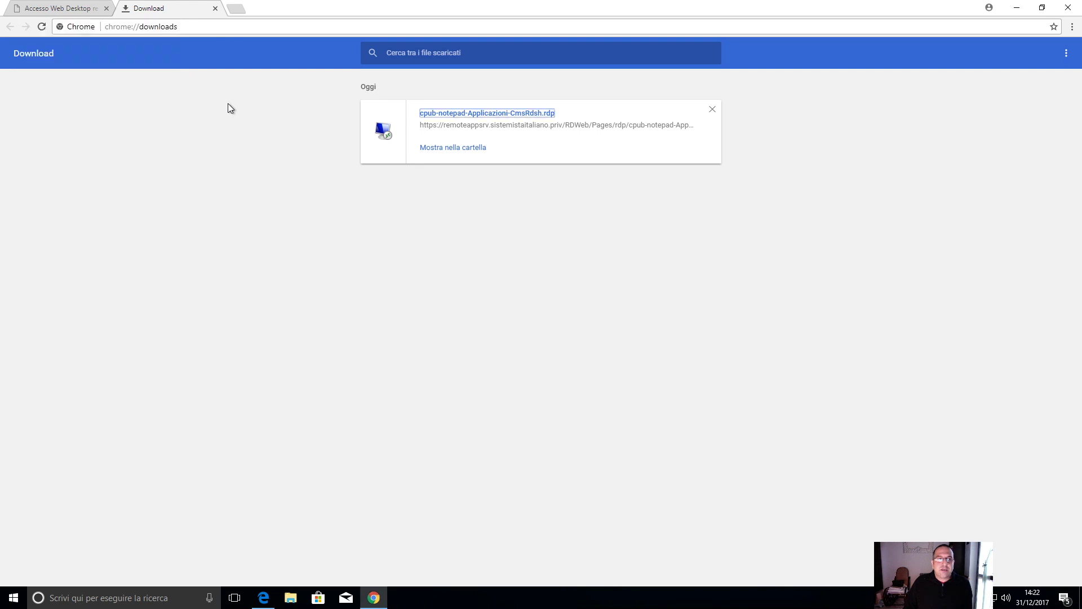
# Minimize the browser and test the Notepad++ RemoteApp window by moving, maximizing and restoring it
pyautogui.click(1016, 8)
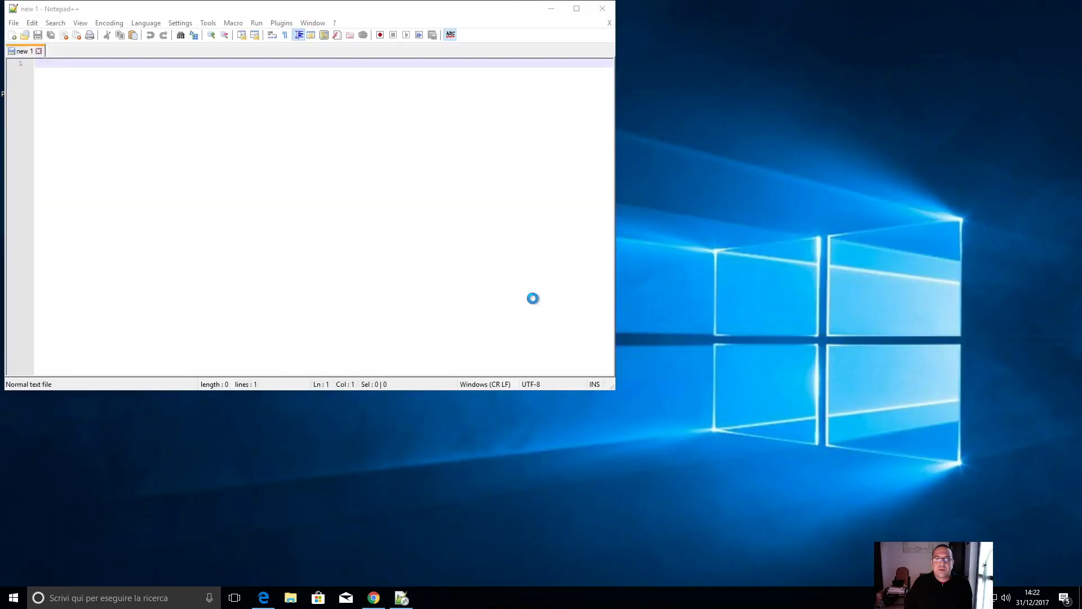
pyautogui.moveTo(249, 10); pyautogui.dragTo(417, 54)
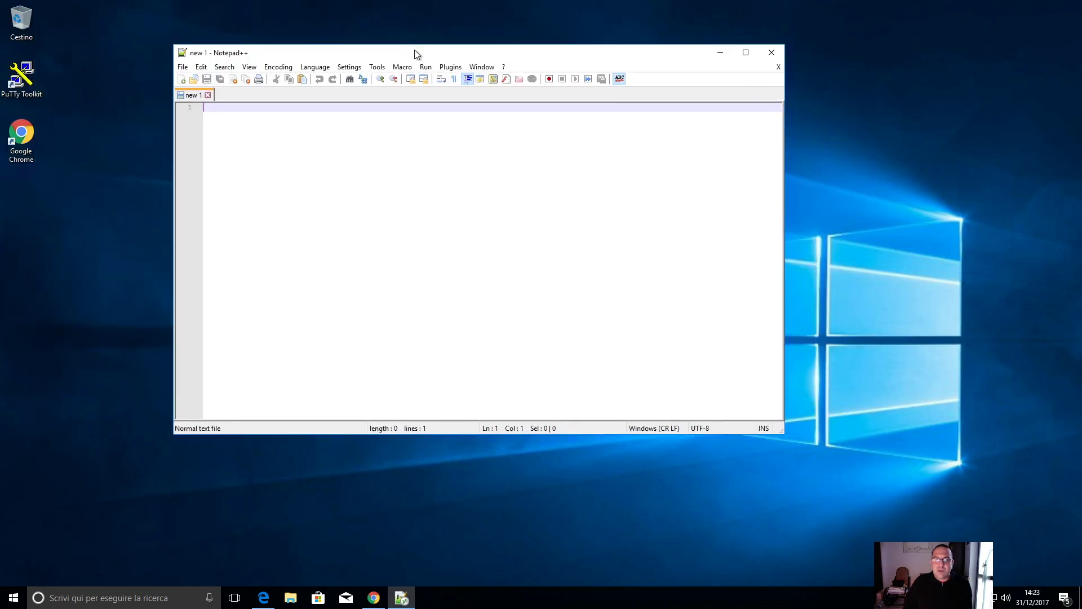
pyautogui.click(746, 53)
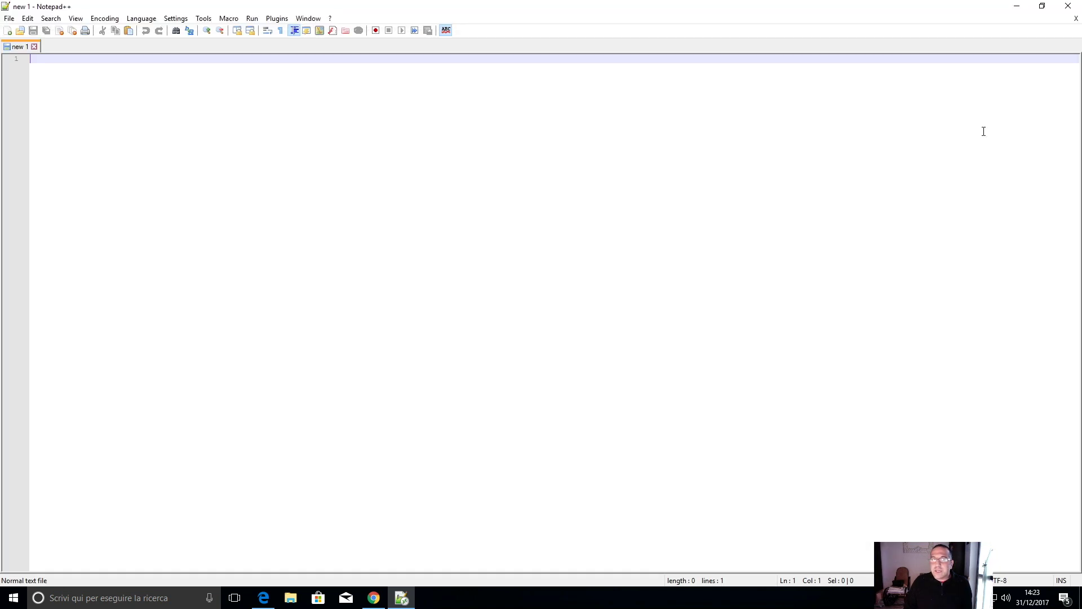
pyautogui.click(1042, 7)
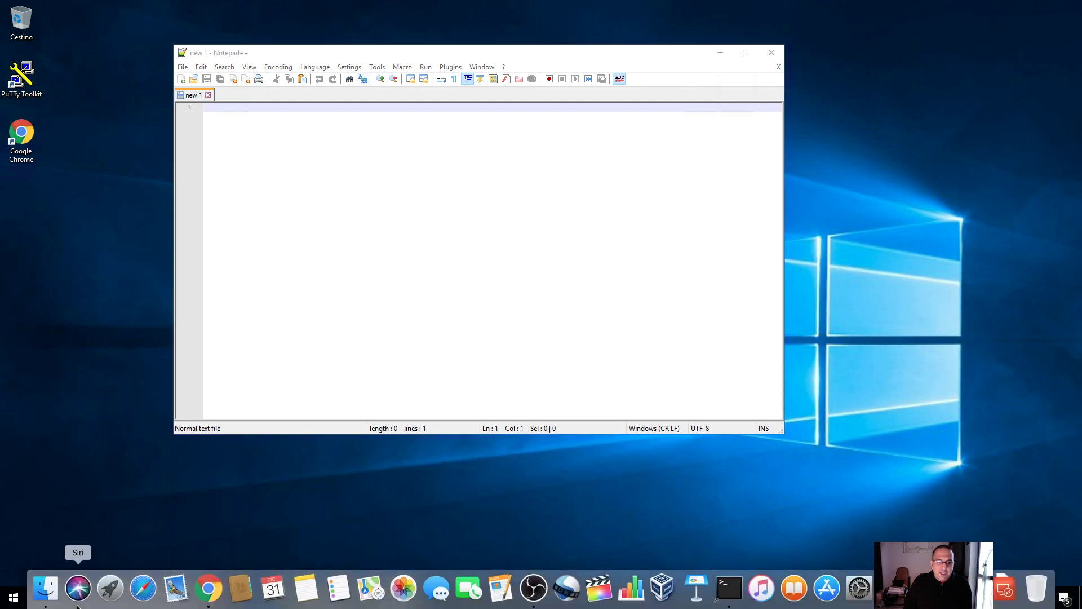
# Search the client for notepad to check whether Notepad++ is installed locally, and return to the Notepad++ RemoteApp window
pyautogui.click(104, 596)
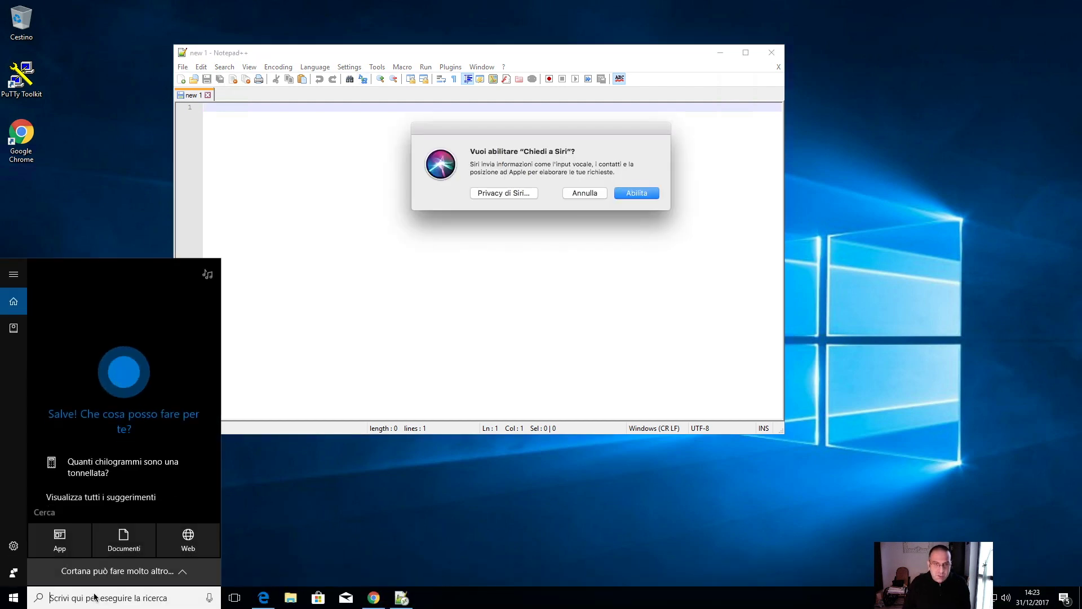
pyautogui.click(585, 193)
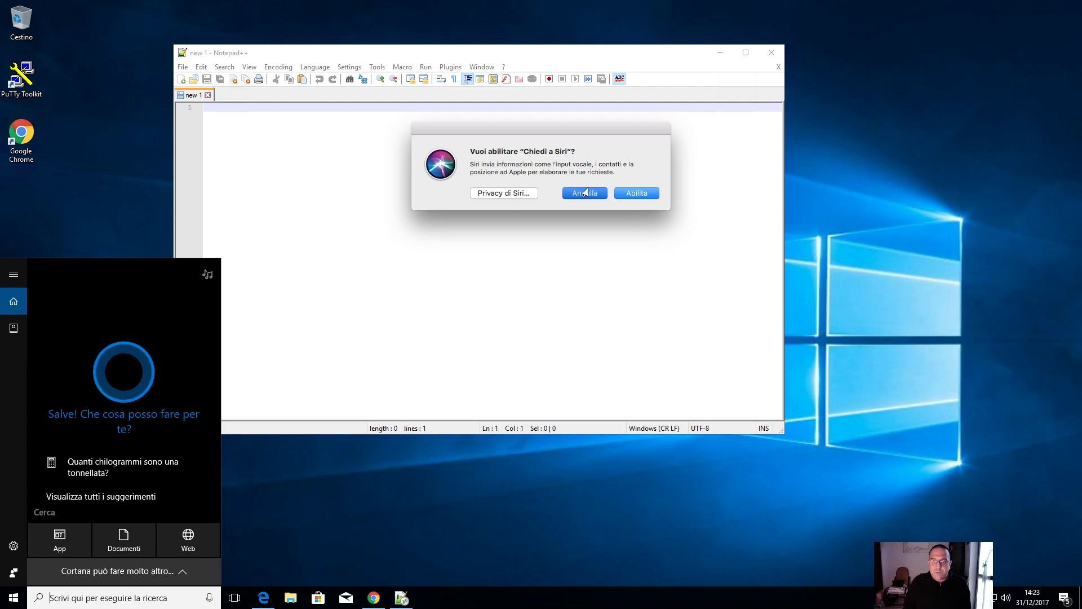
pyautogui.click(118, 599)
pyautogui.write('notepa')
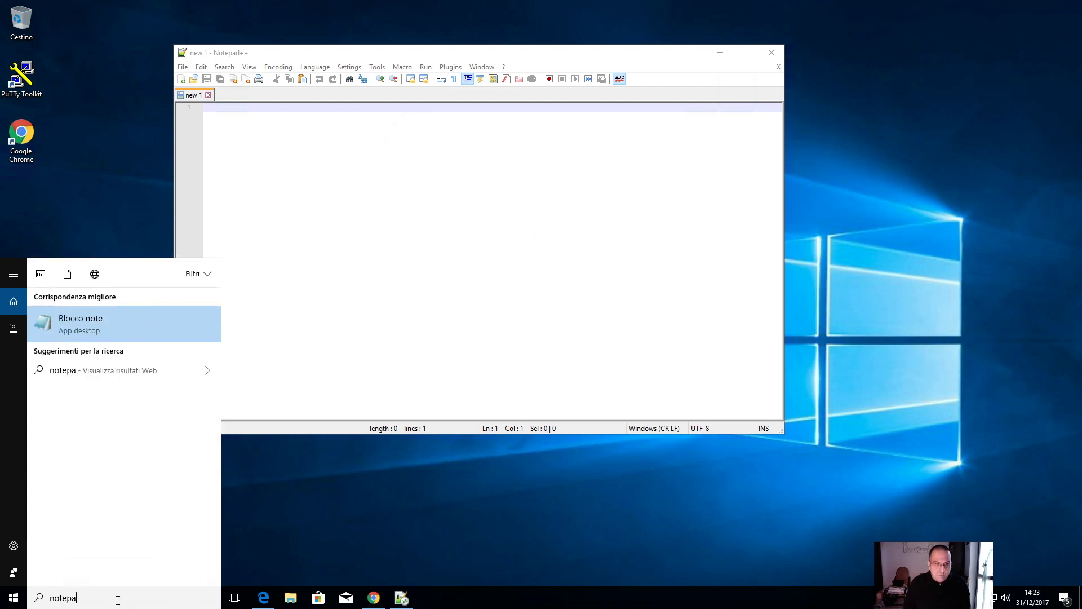
pyautogui.write('d')
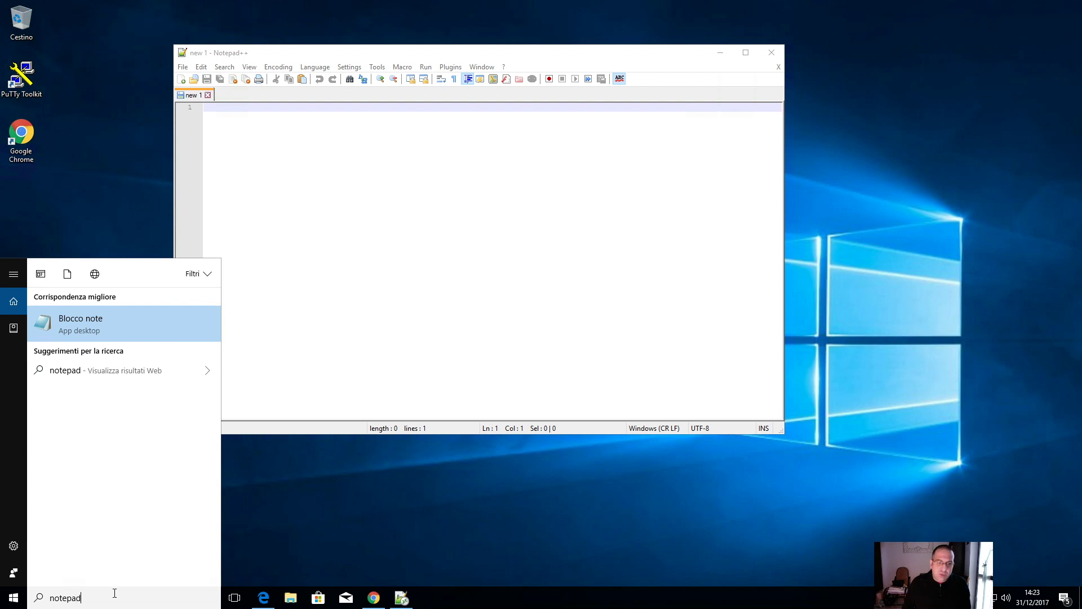
pyautogui.click(297, 308)
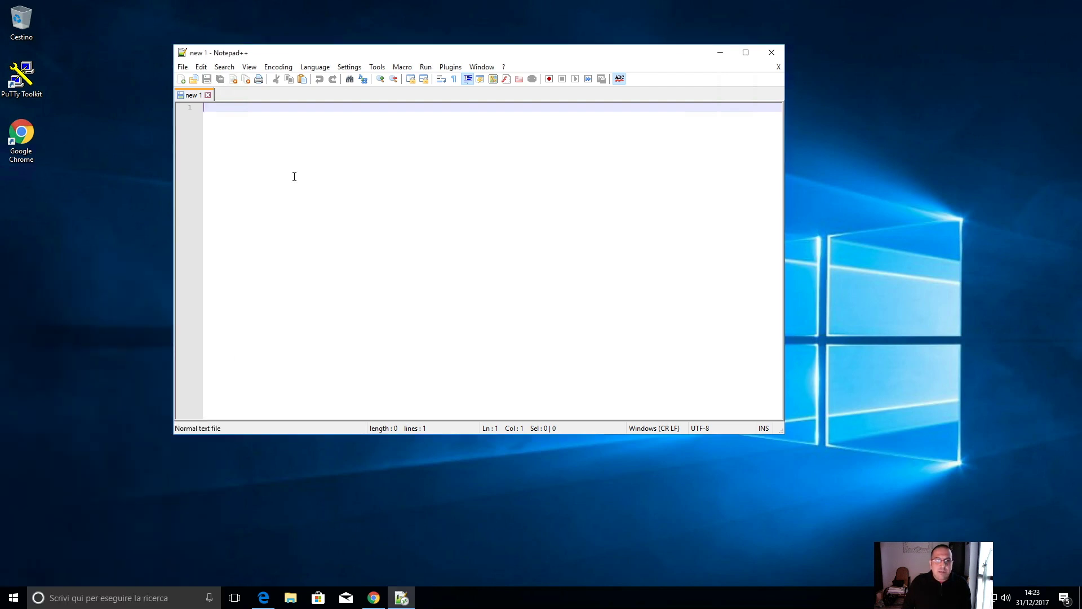
pyautogui.moveTo(311, 48); pyautogui.dragTo(361, 33)
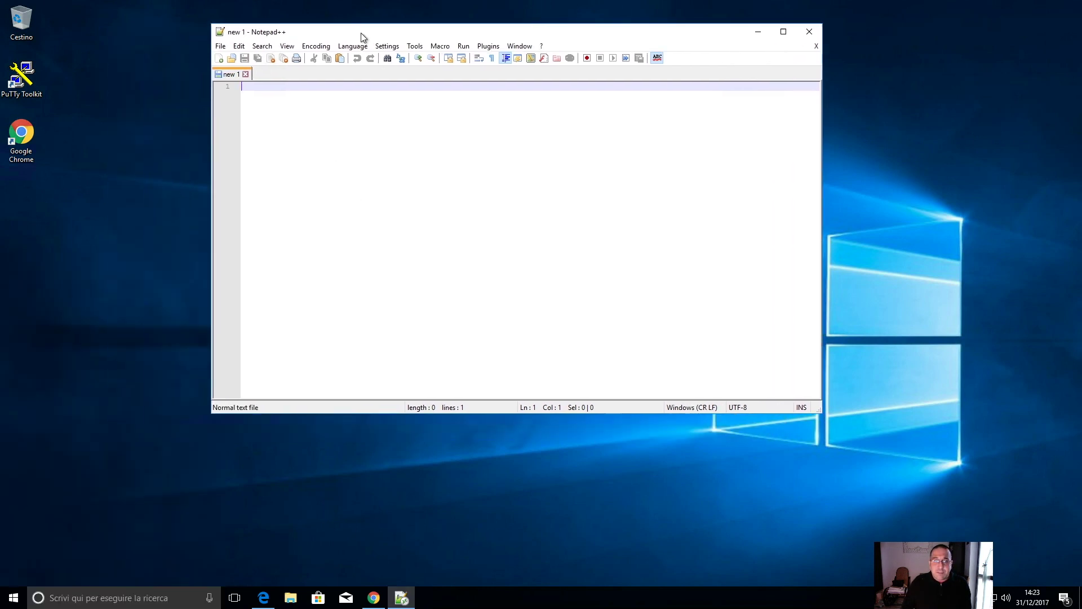
# Return to the Work Resources page, download the published Google Chrome connection file and connect to its RemoteApp
pyautogui.click(374, 597)
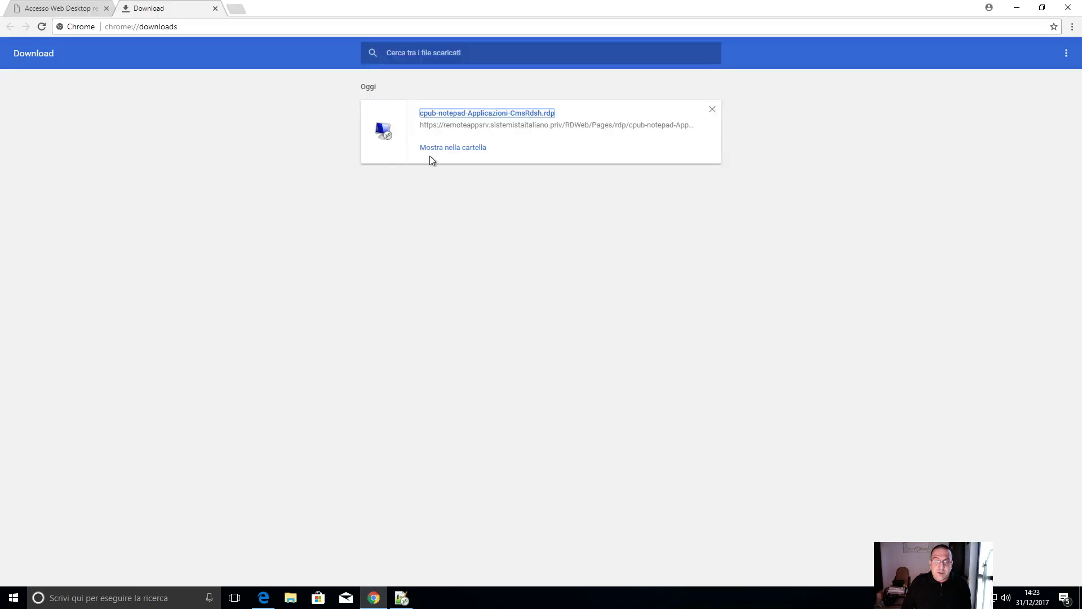
pyautogui.click(84, 13)
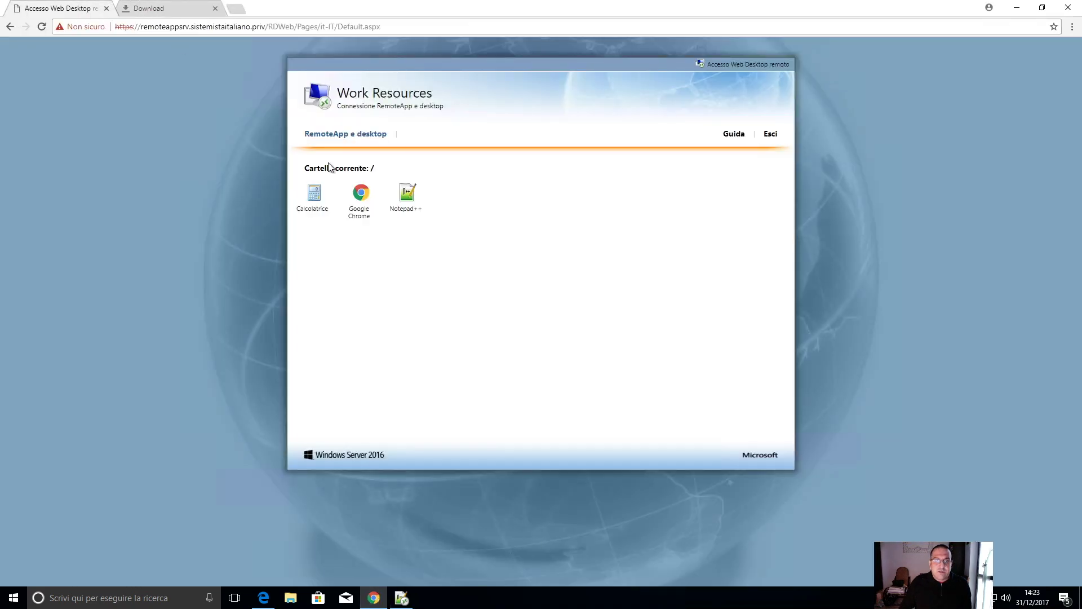
pyautogui.click(364, 200)
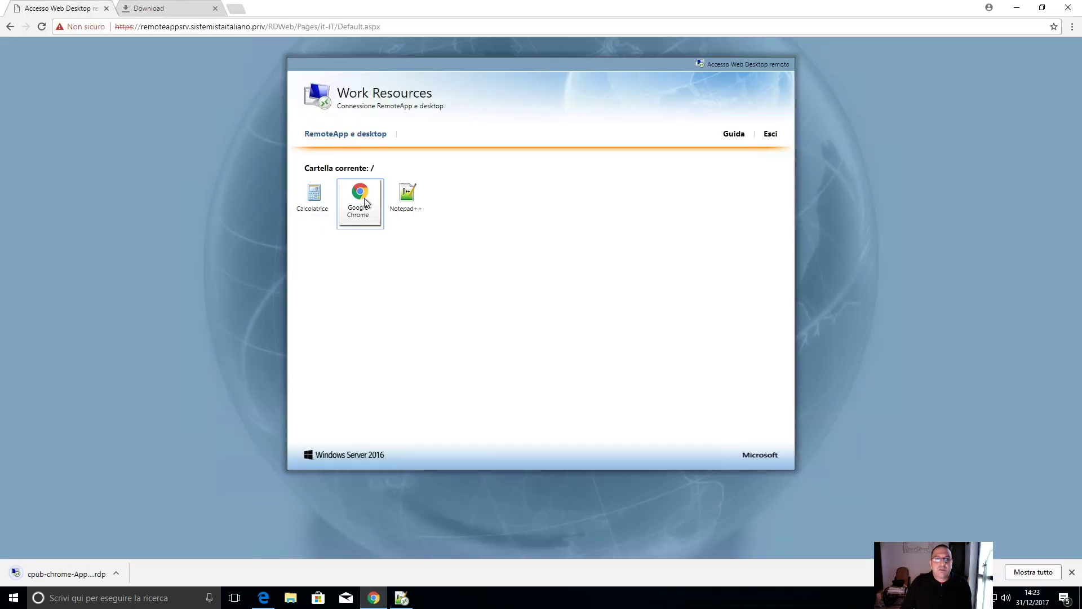
pyautogui.click(88, 573)
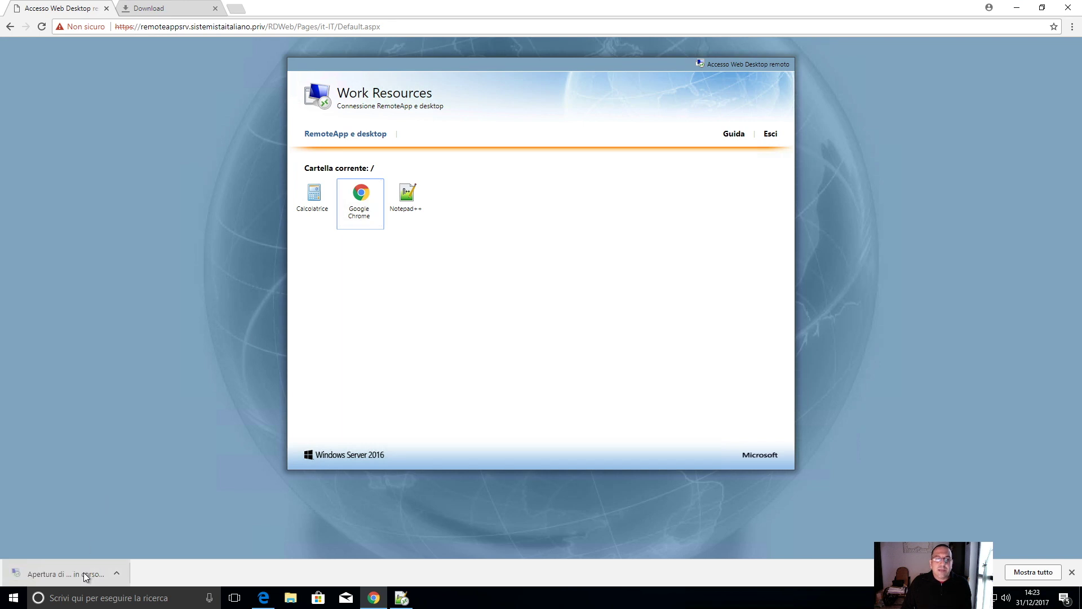
pyautogui.click(384, 222)
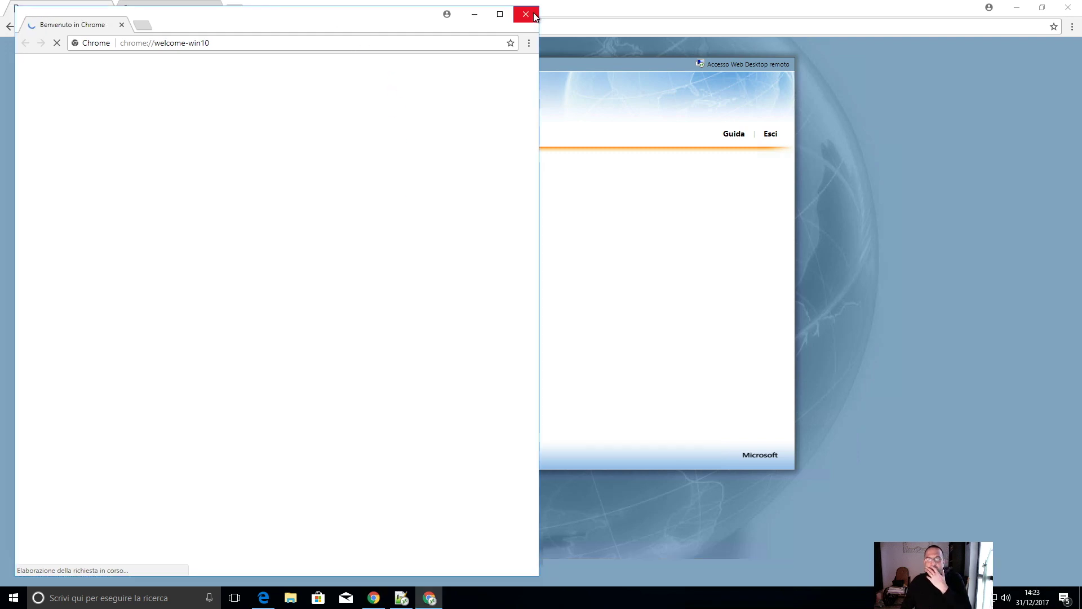
# Move the Google Chrome RemoteApp window aside and close the client's local browser window behind it
pyautogui.moveTo(190, 22); pyautogui.dragTo(361, 21)
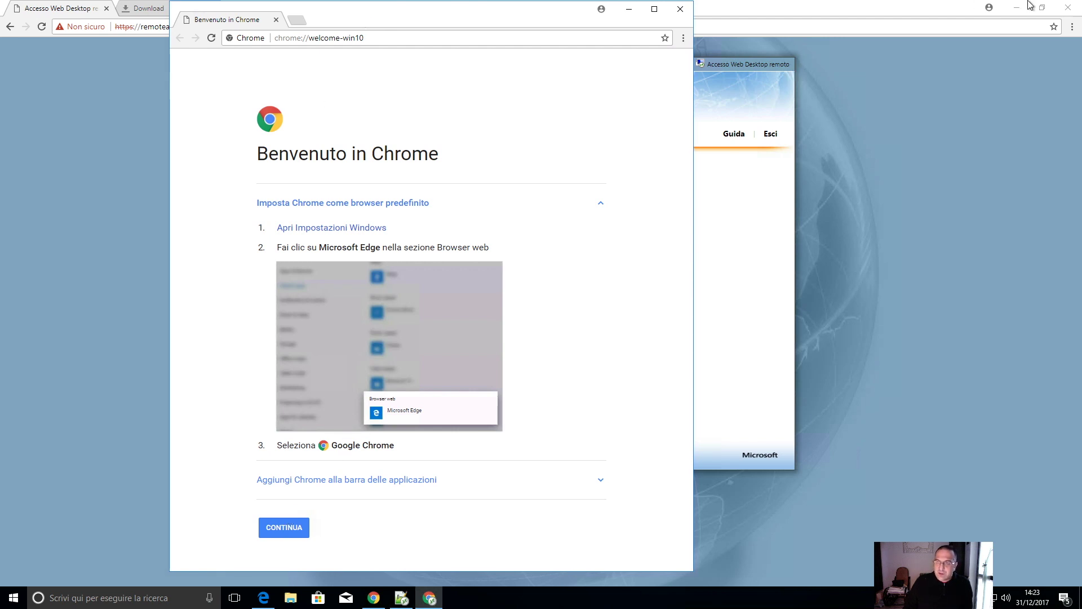
pyautogui.click(1069, 8)
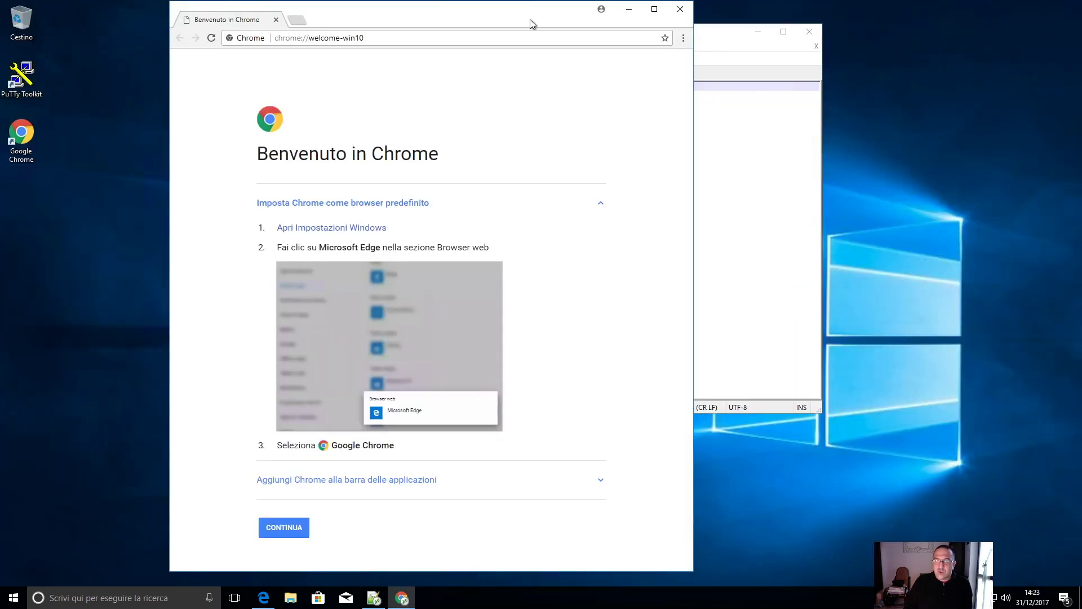
pyautogui.moveTo(530, 19); pyautogui.dragTo(485, 20)
# Open the win10 client's Task Manager in detailed view and look through its running processes for Chrome and Notepad++
pyautogui.rightClick(620, 601)
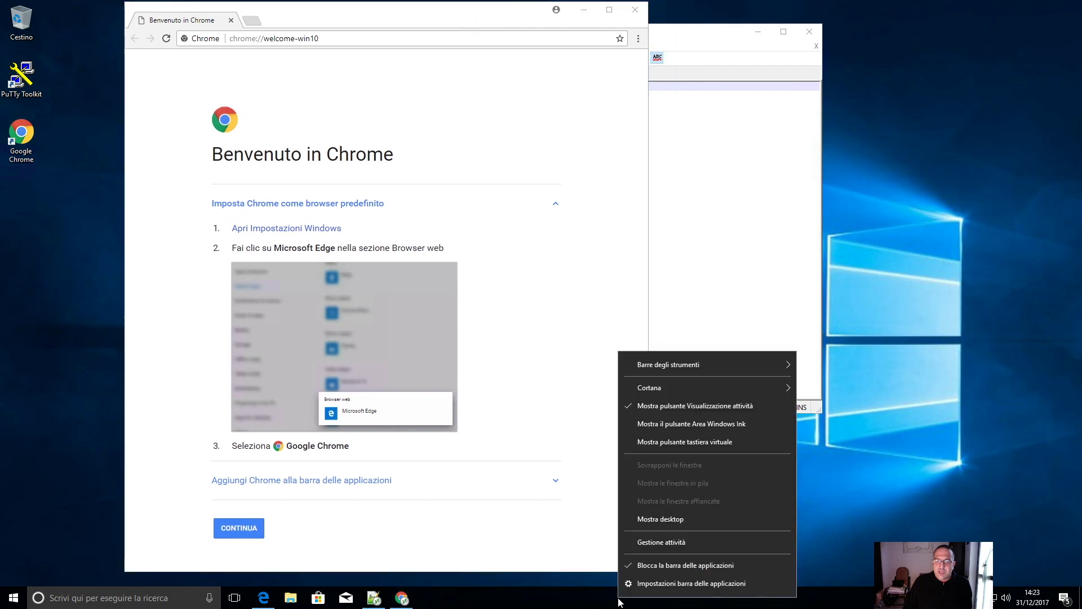
pyautogui.click(658, 546)
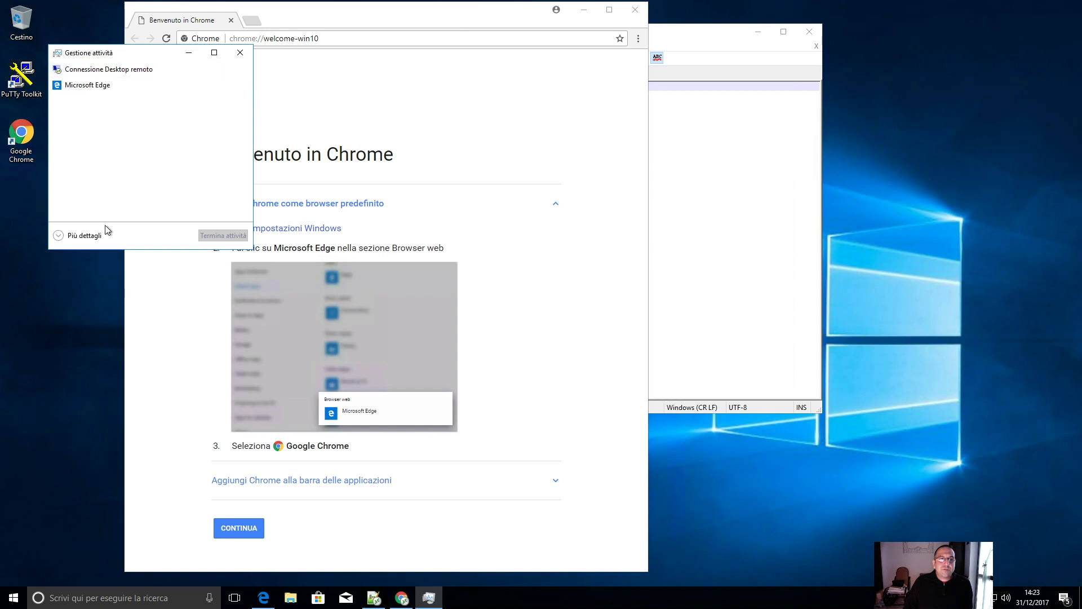
pyautogui.click(83, 239)
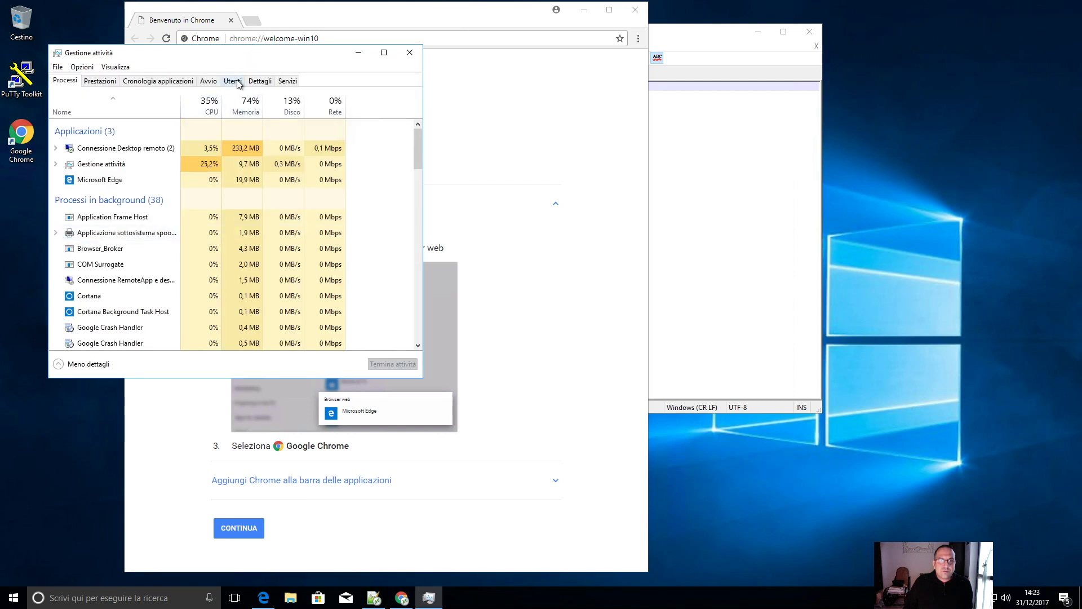
pyautogui.click(258, 83)
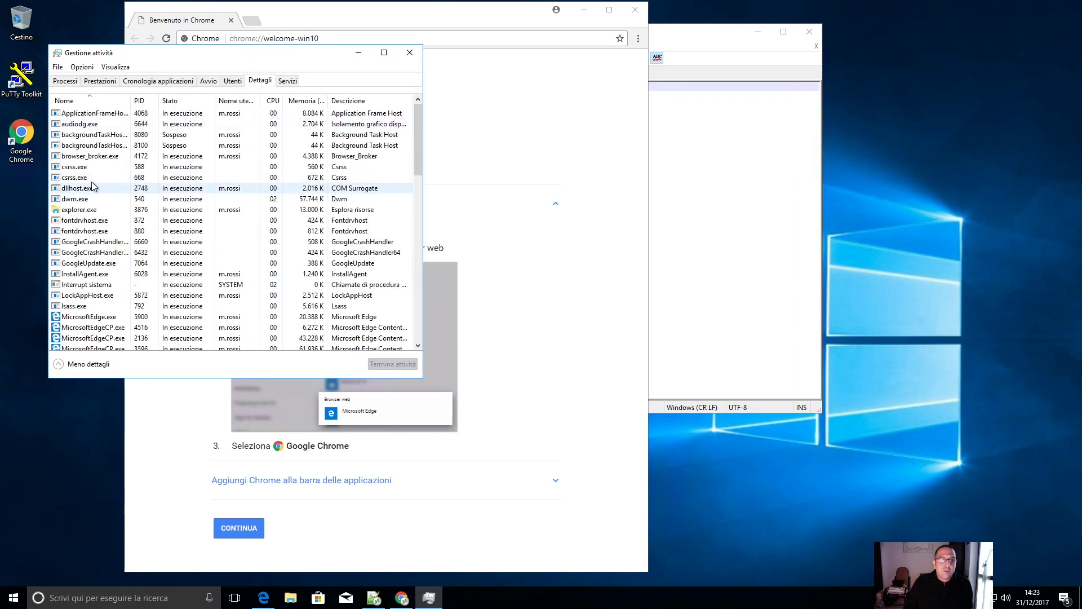
pyautogui.click(86, 166)
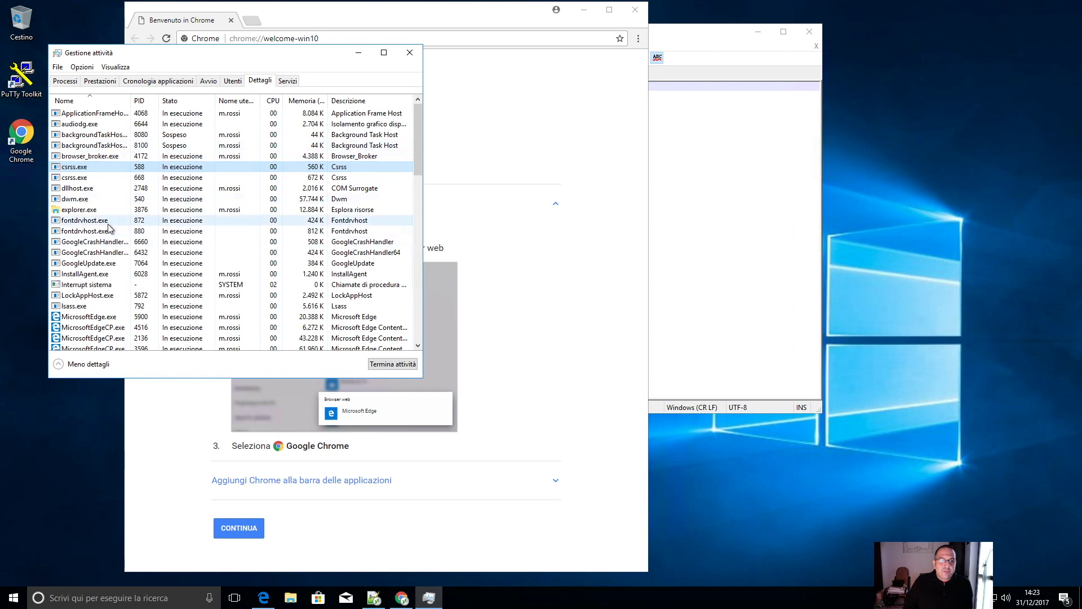
pyautogui.scroll(-10, 107, 228)
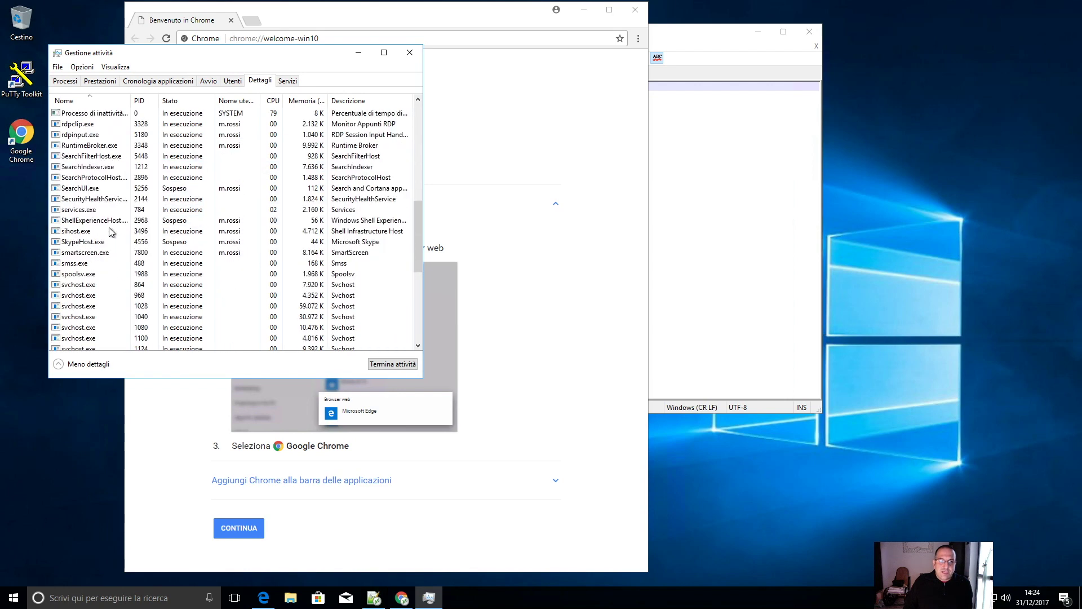
pyautogui.scroll(3, 109, 231)
pyautogui.scroll(-10, 108, 231)
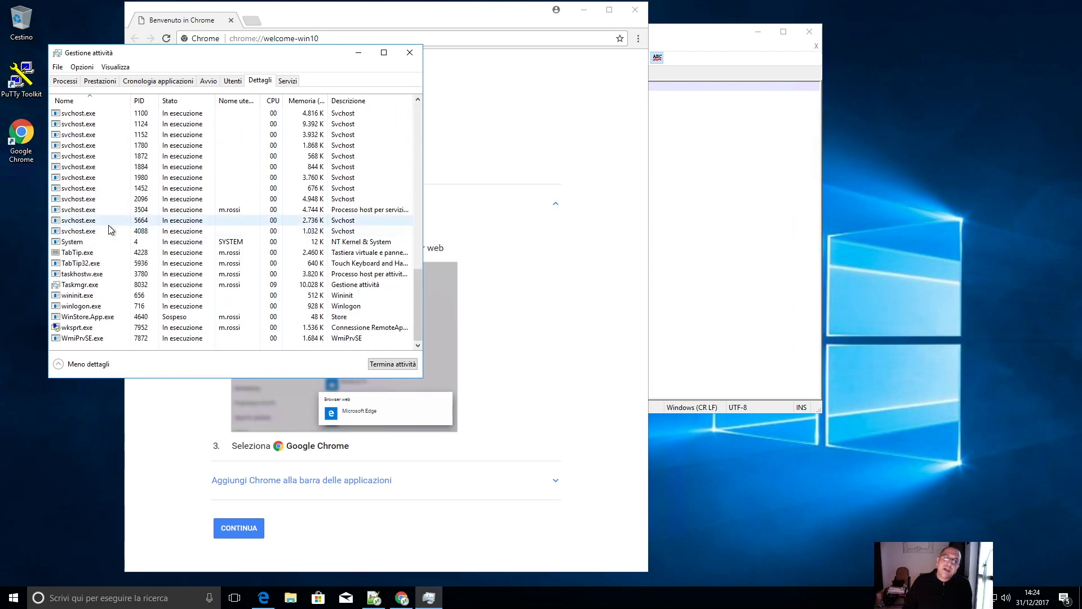
pyautogui.scroll(15, 111, 229)
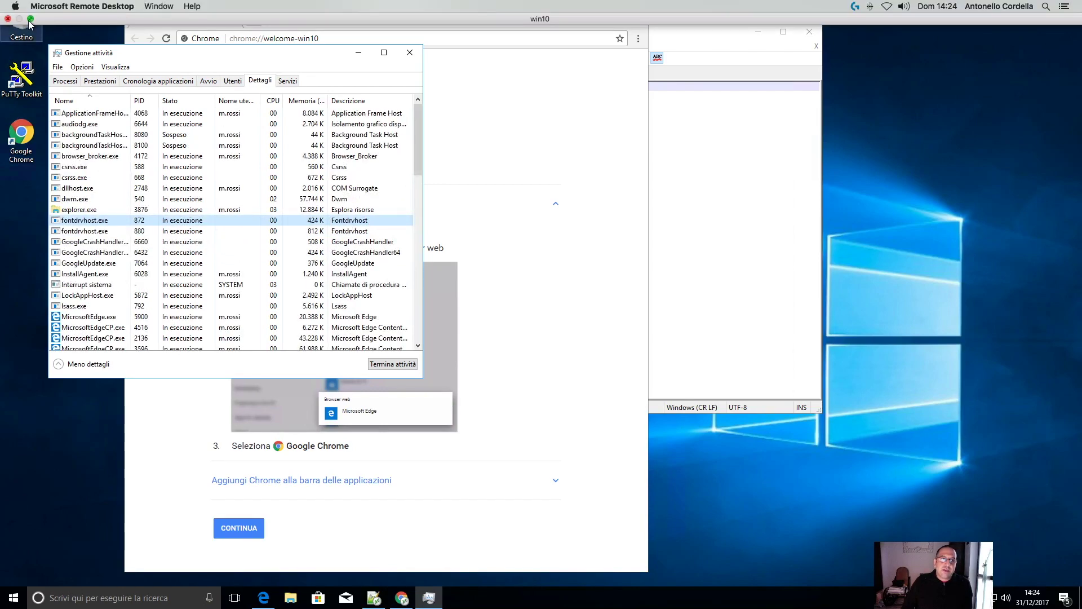
# Switch to the WINDOWS 2016 server session and list its detailed Task Manager processes sorted by name
pyautogui.click(32, 19)
pyautogui.click(141, 76)
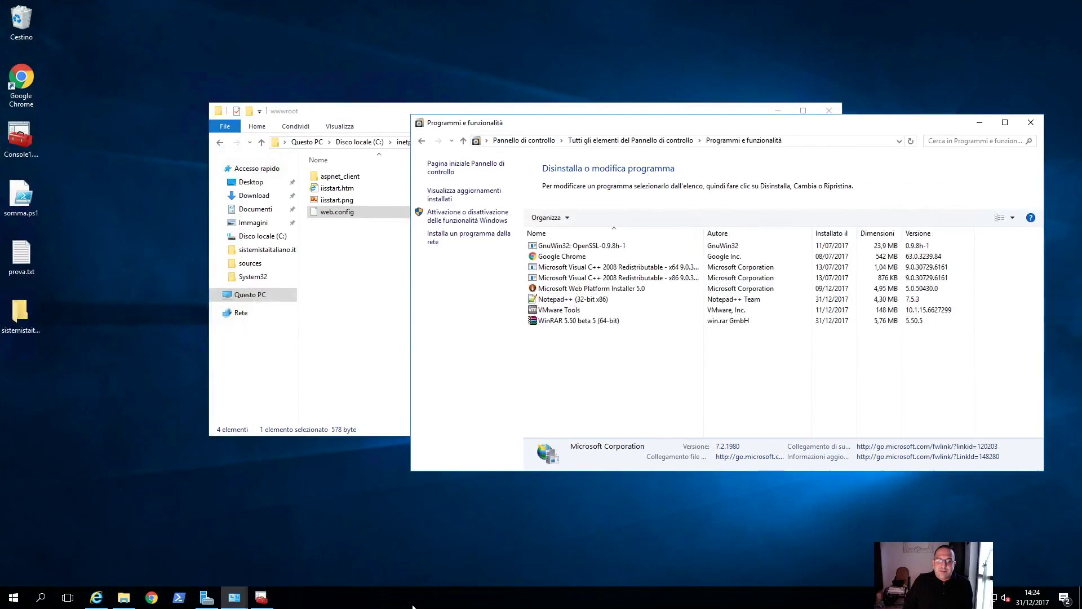
pyautogui.rightClick(404, 596)
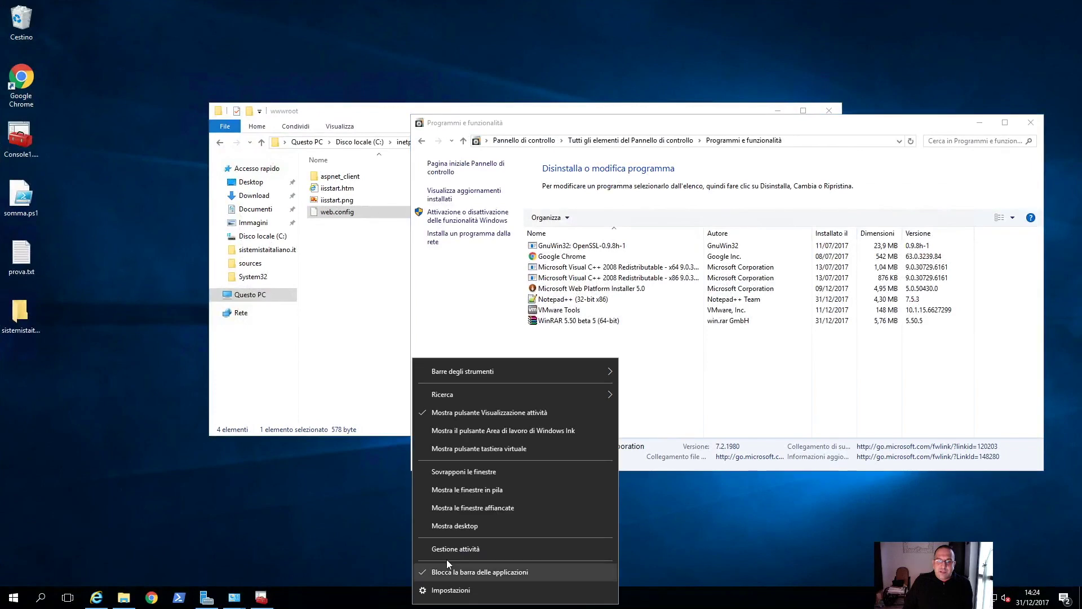
pyautogui.click(448, 549)
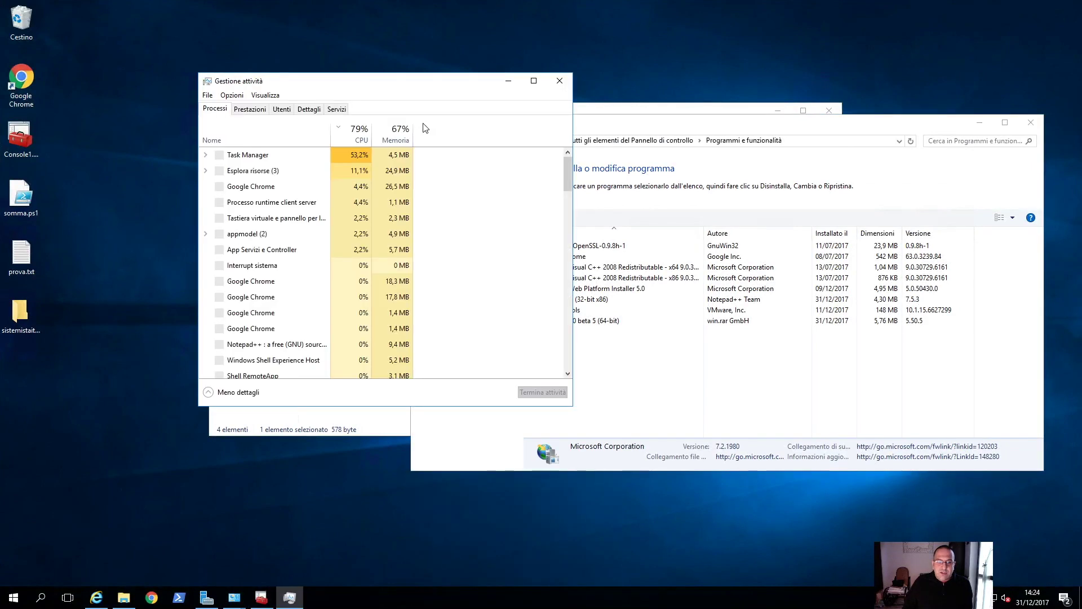
pyautogui.click(310, 109)
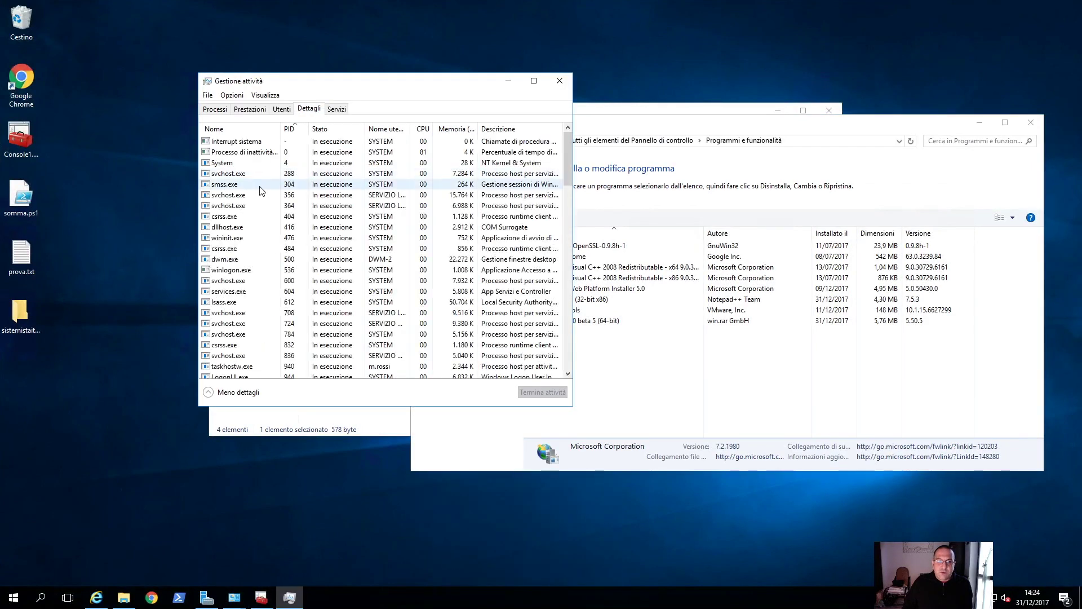
pyautogui.click(237, 133)
# Examine the server's chrome.exe processes and the user account they run under
pyautogui.click(242, 184)
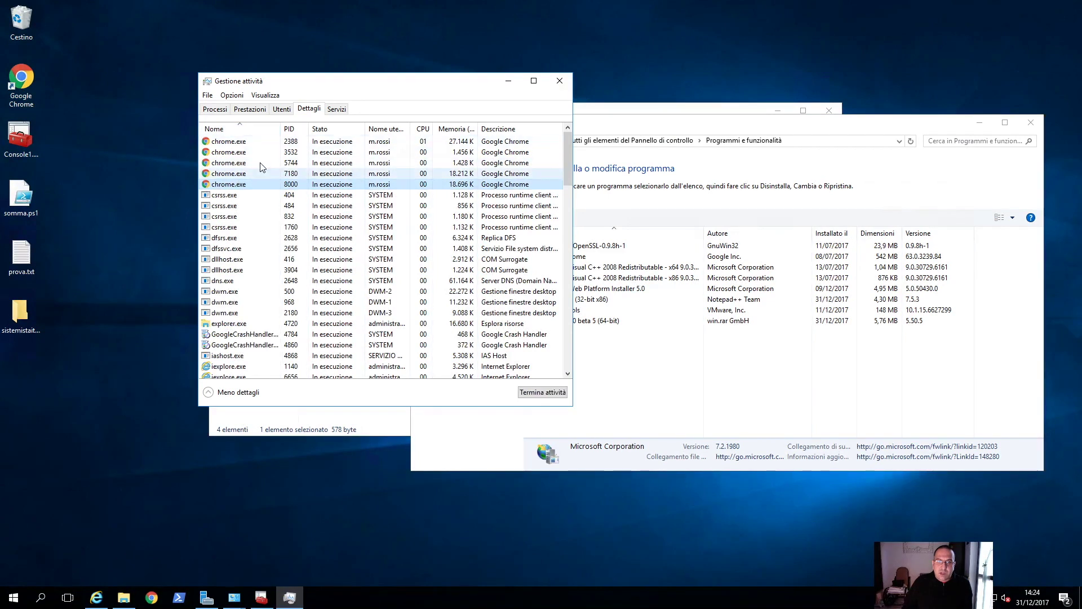
pyautogui.click(242, 163)
pyautogui.click(371, 151)
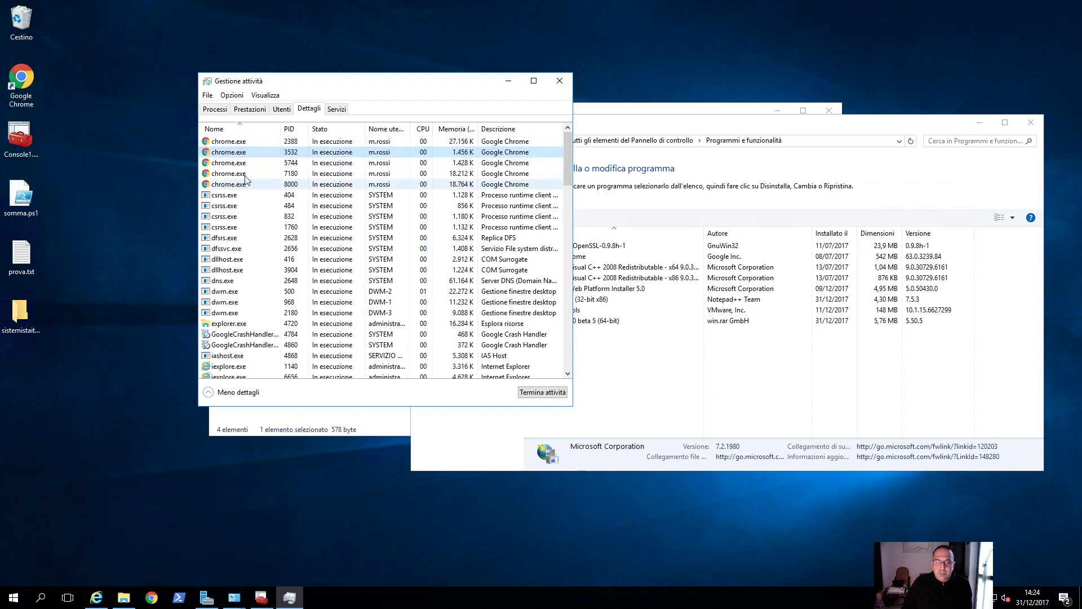
pyautogui.click(312, 173)
pyautogui.click(309, 194)
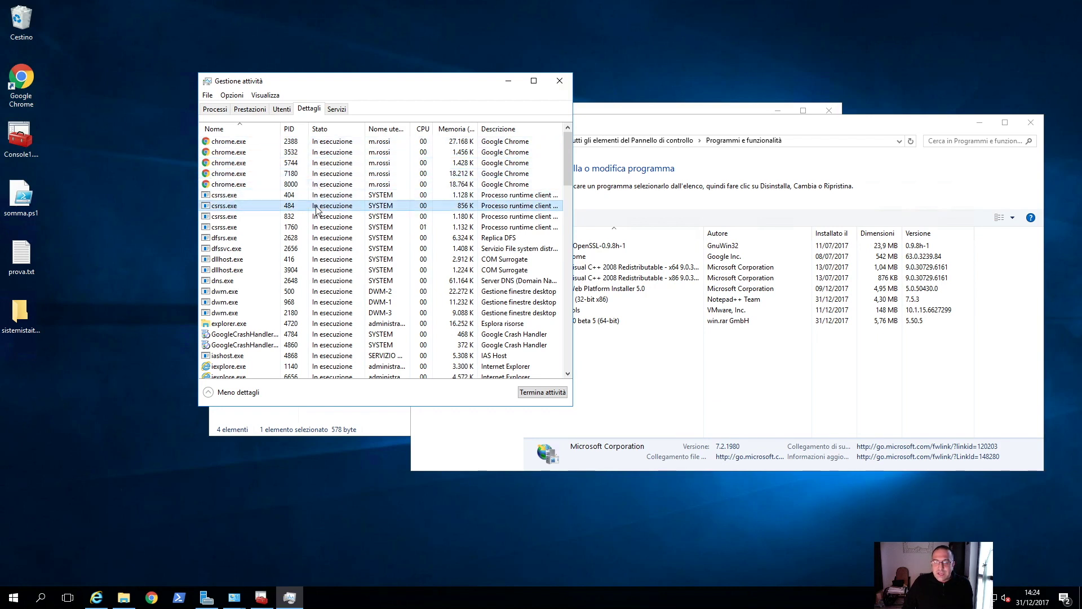
pyautogui.click(304, 270)
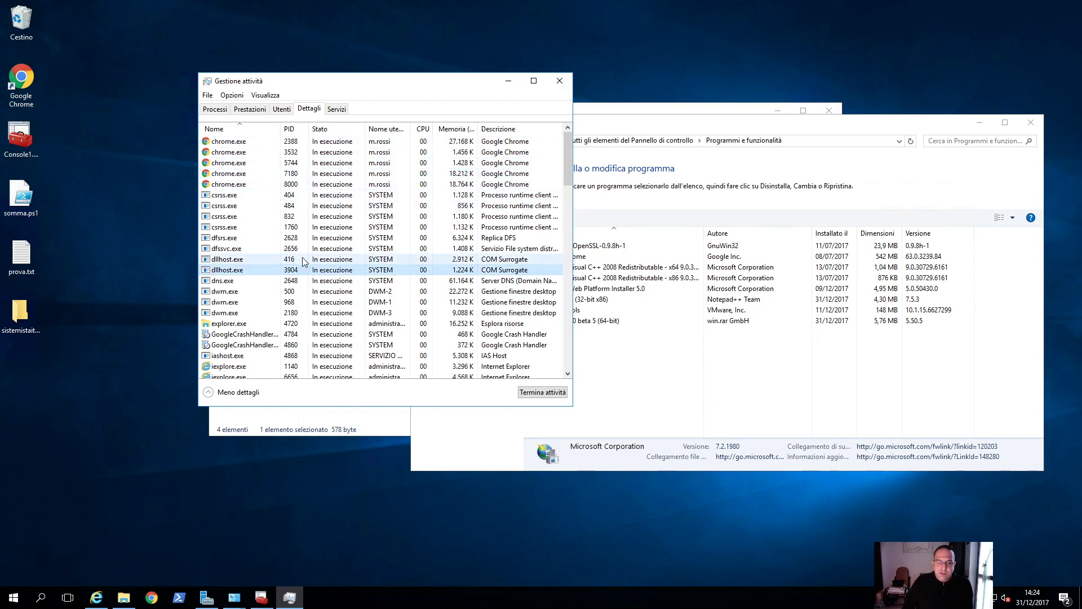
# Close the server's Task Manager, Programmi e funzionalità and wwwroot folder windows
pyautogui.click(556, 83)
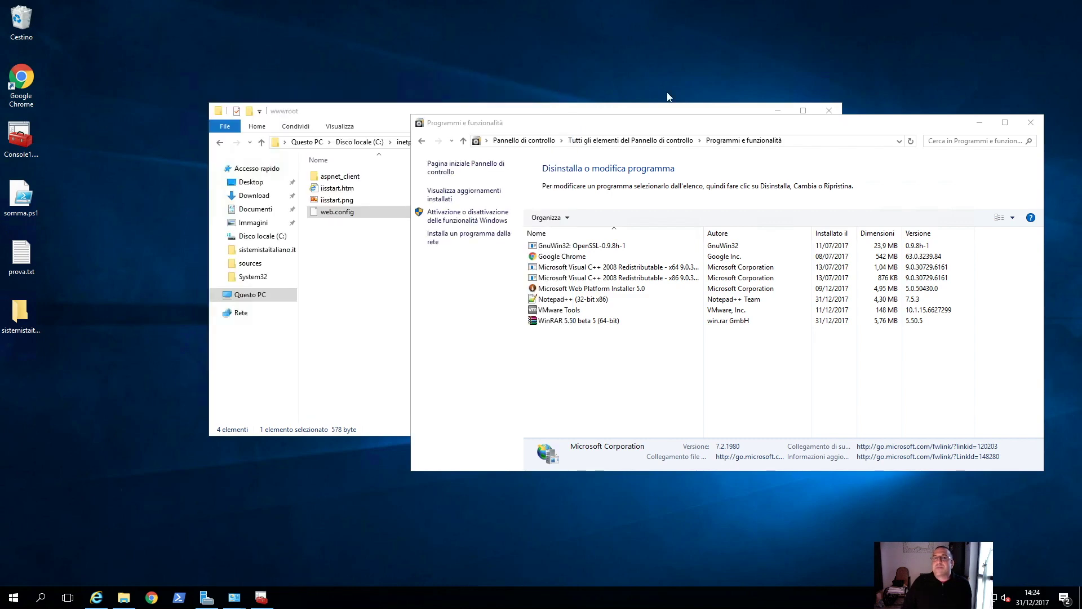
pyautogui.click(1022, 126)
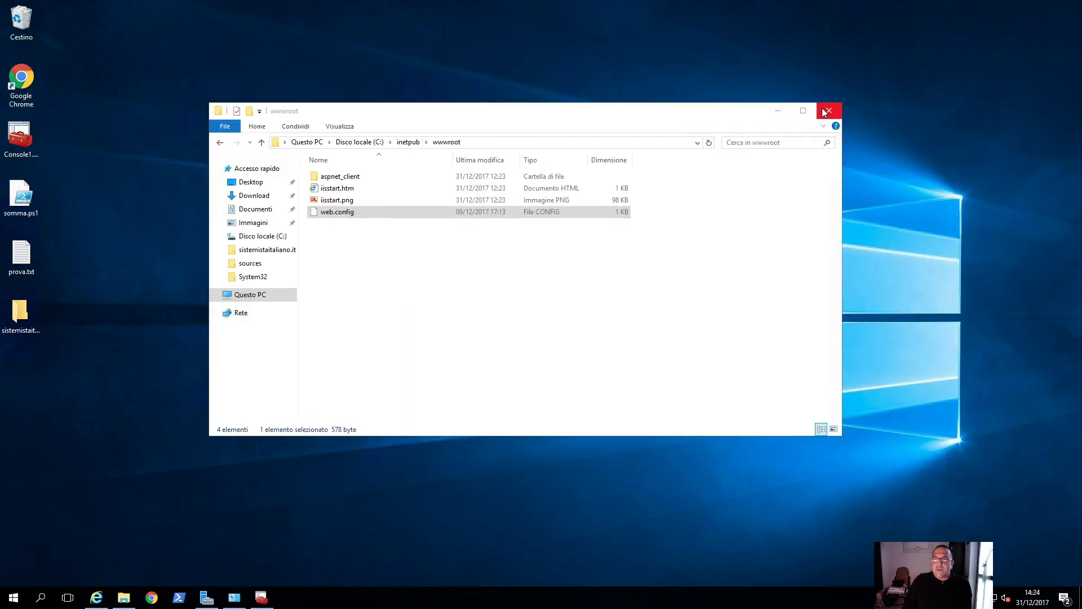
pyautogui.click(829, 111)
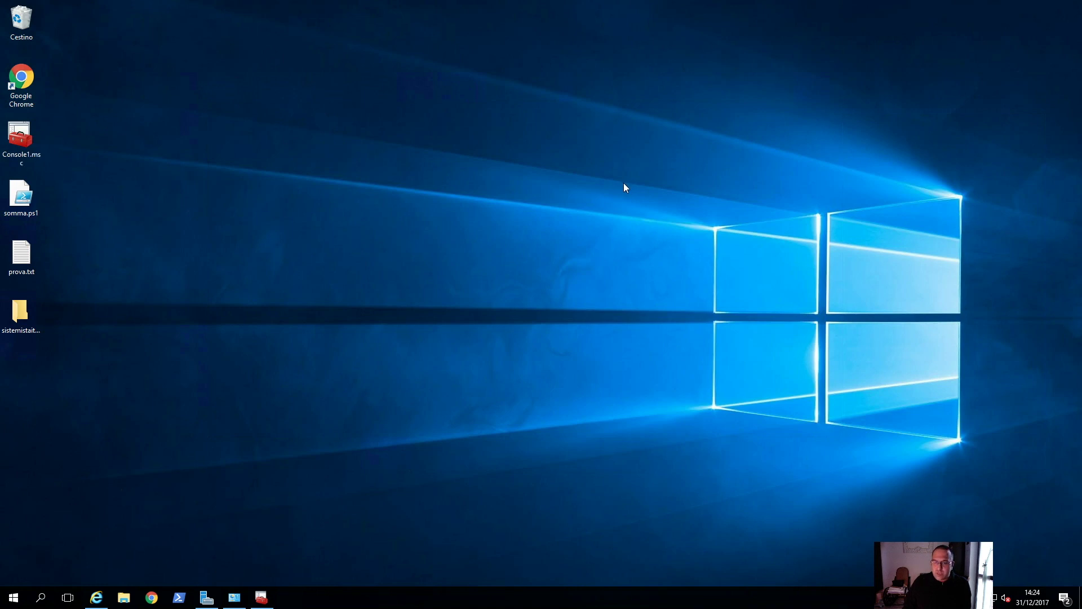
pyautogui.moveTo(169, 2)
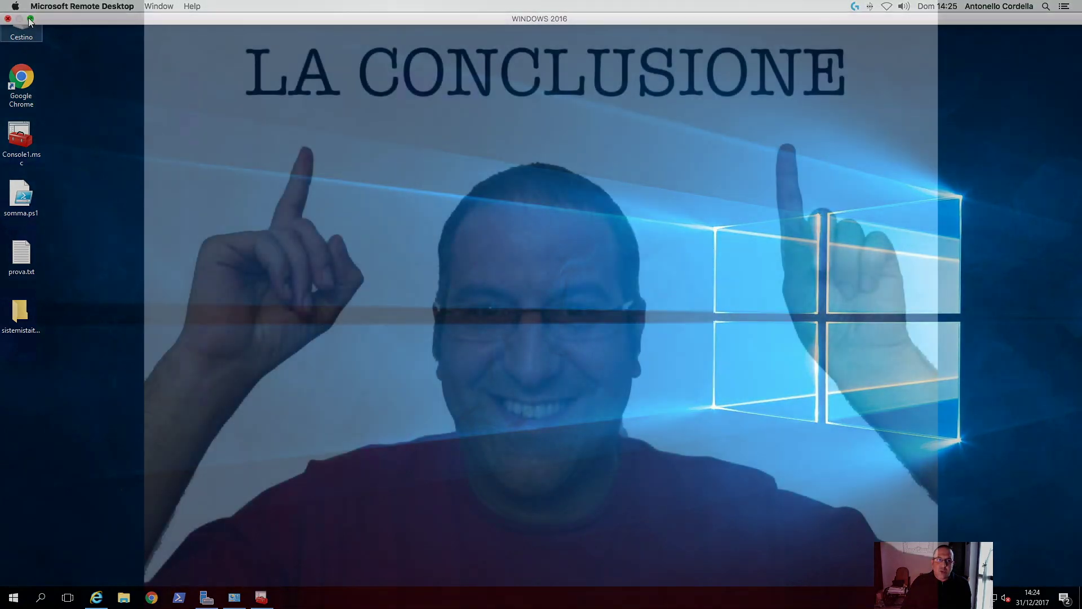